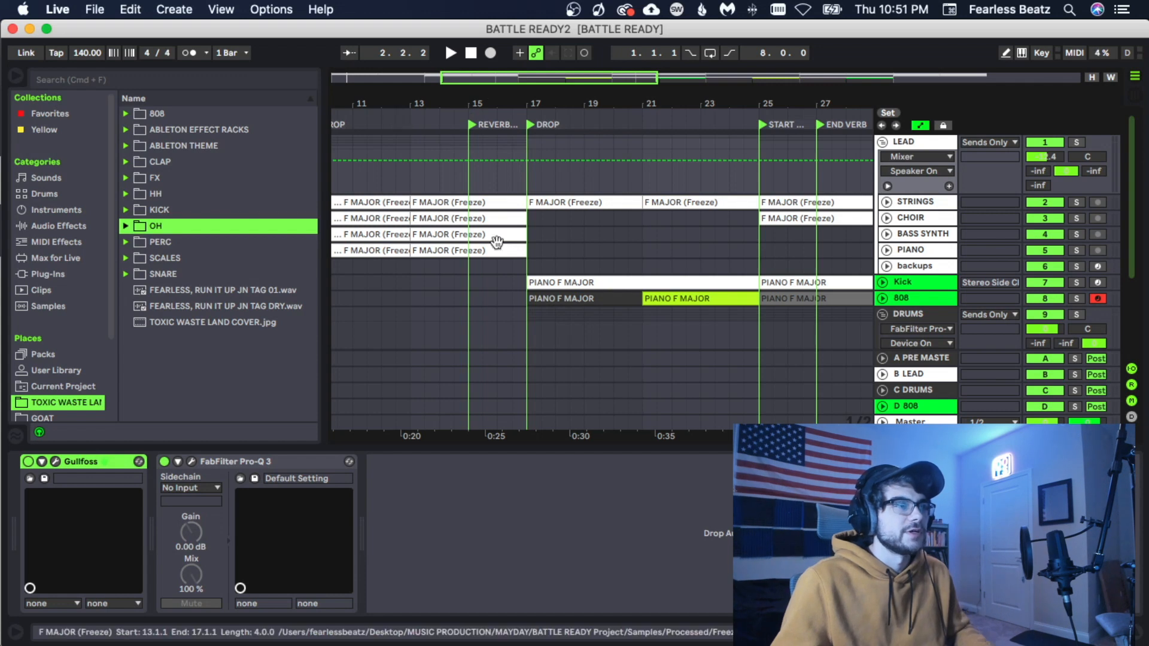
Trim the STRINGS, BASS SYNTH and PIANO clips before the drop to end at bar 16, and the CHOIR clip slightly before bar 17
left_click_drag(519, 250, 498, 235)
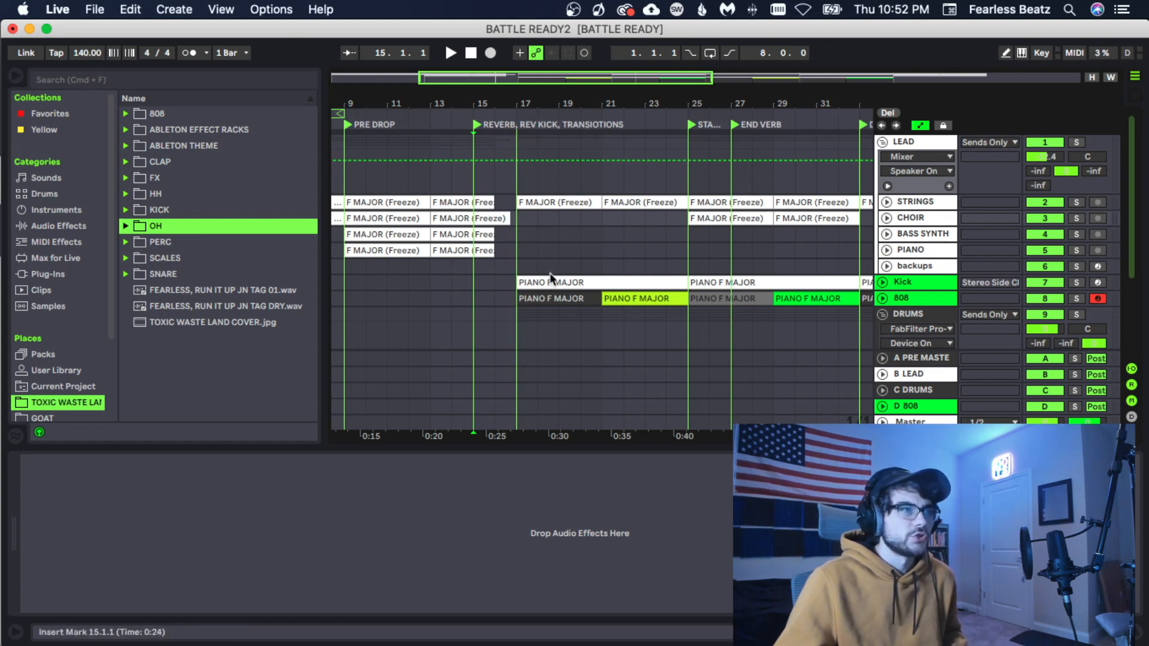
Insert a new audio track and move it to the top of the DRUMS group, directly above CLAP
scroll(539, 290, "down", 2)
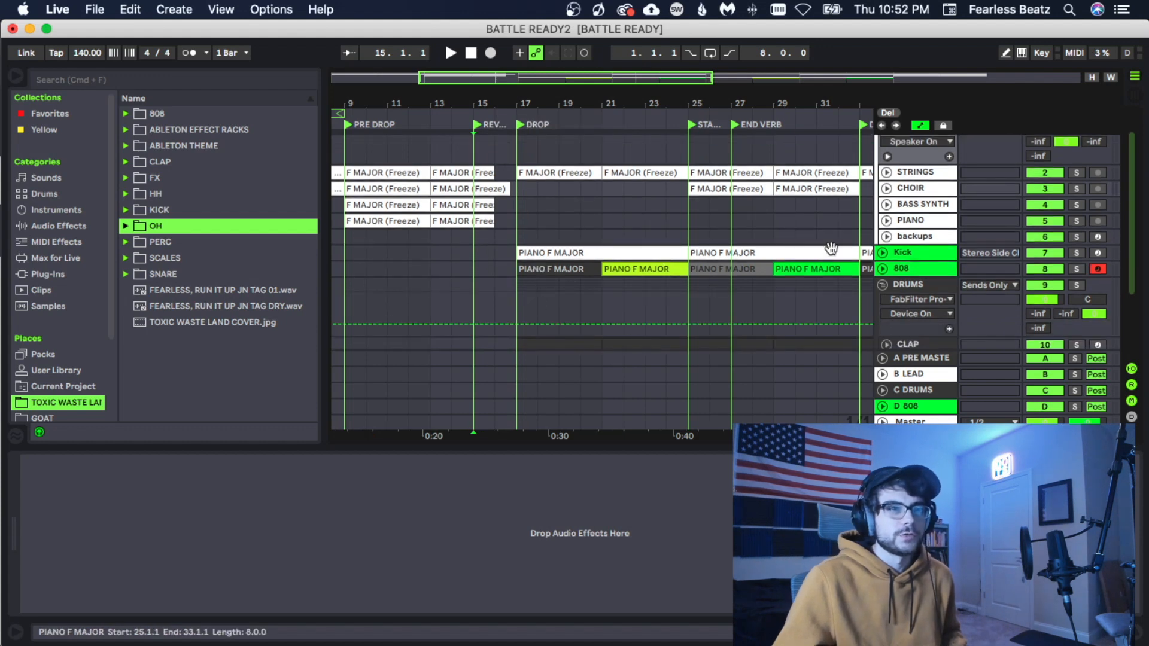
scroll(831, 248, "down", 4)
key("super+t")
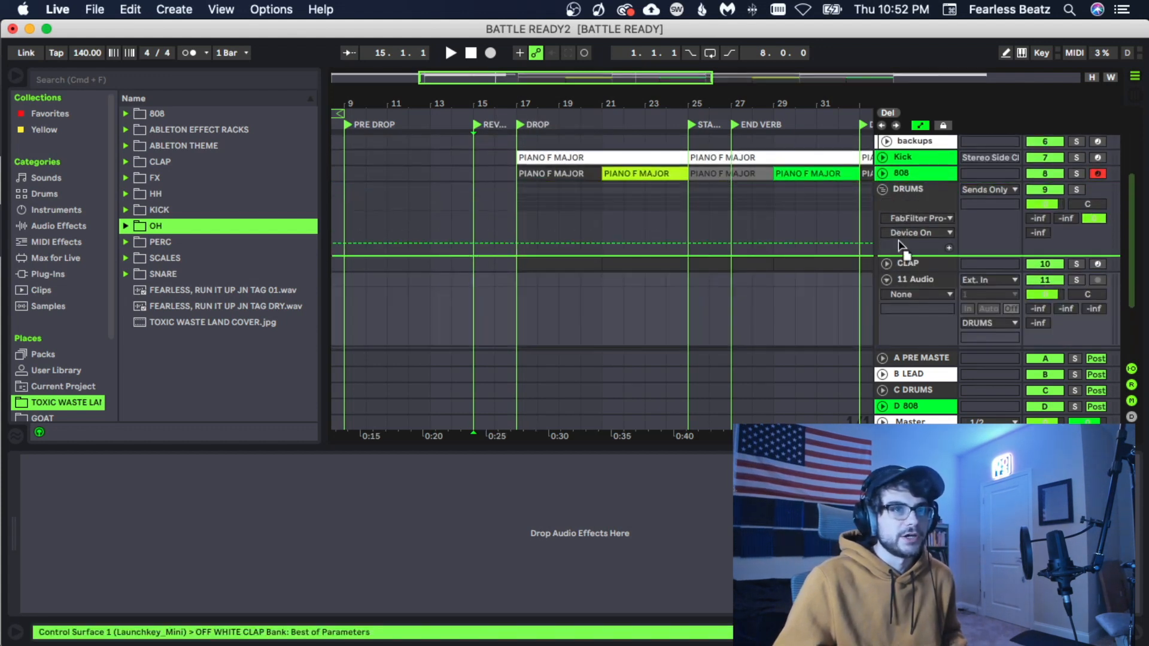
left_click_drag(900, 246, 900, 251)
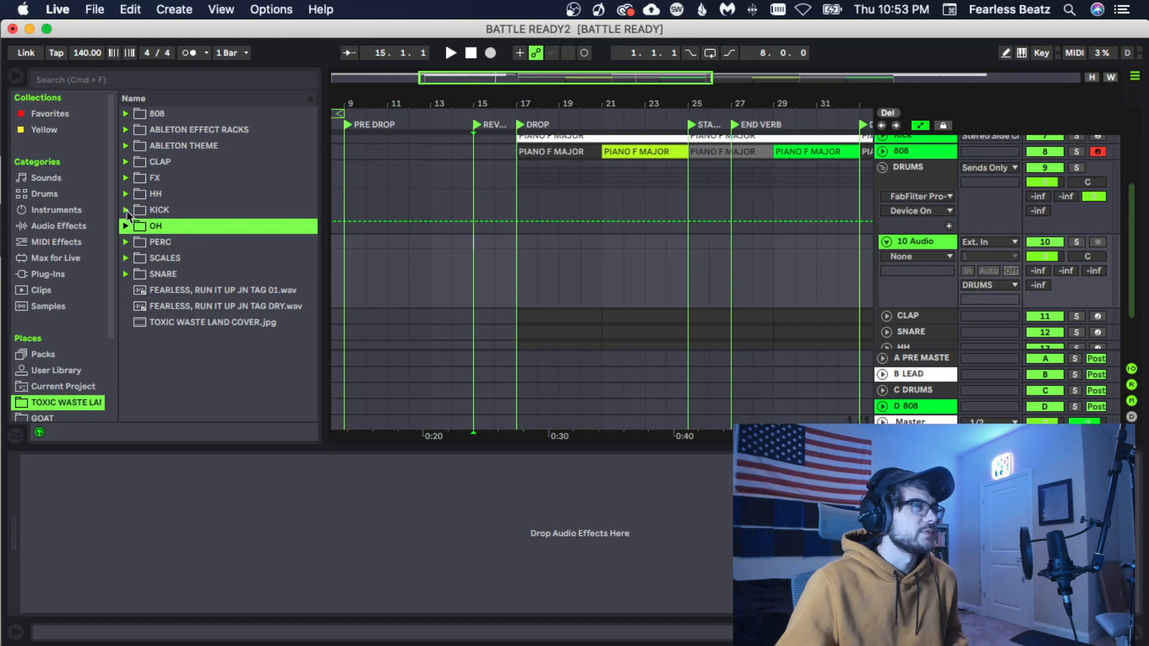
Place REV KICK WHIRLLY.wav from the KICK folder on the new track before the drop and trim its end to bar 17
left_click(126, 210)
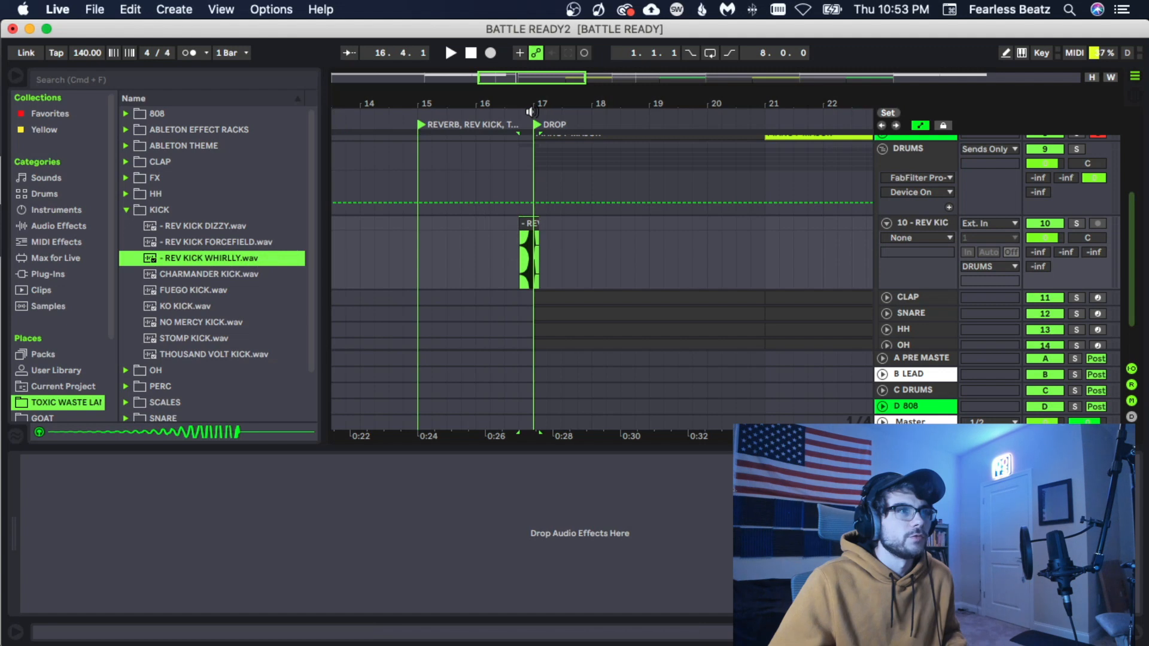
left_click_drag(533, 104, 535, 203)
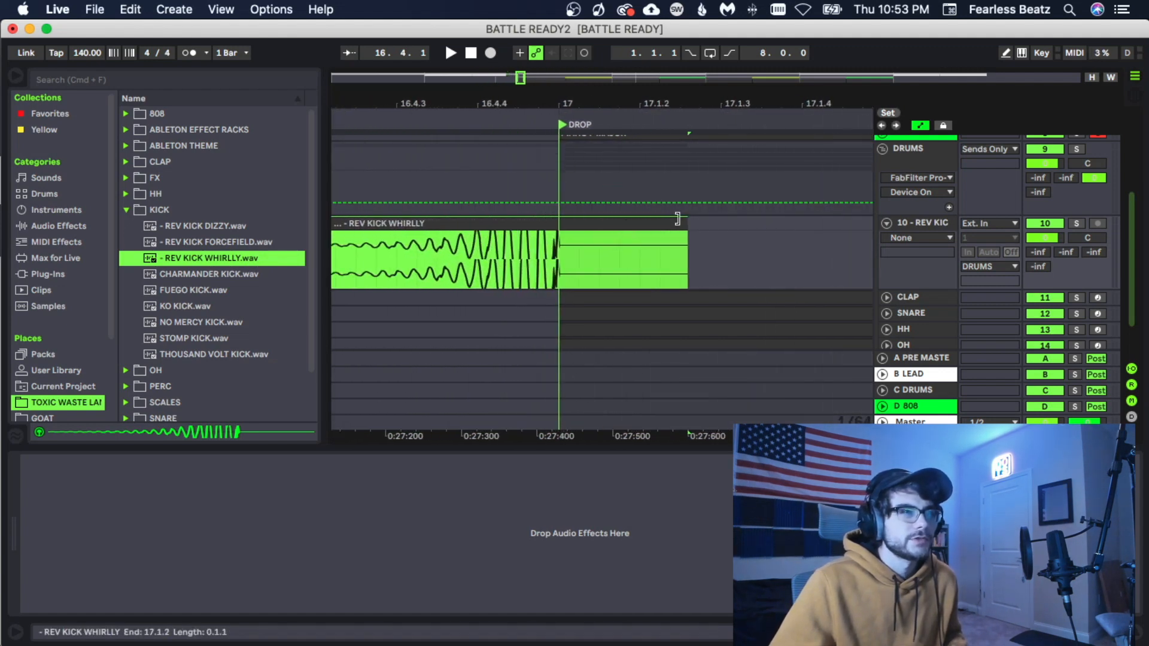
left_click_drag(677, 219, 555, 219)
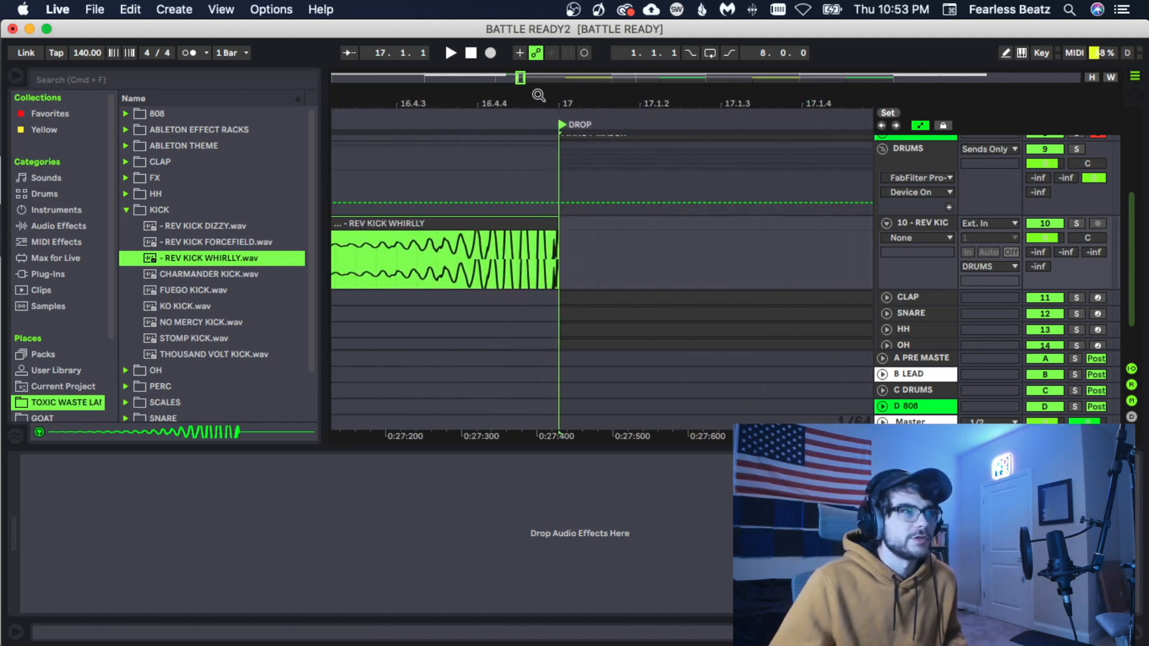
Insert another audio track in the DRUMS group, directly between the REV KICK track and CLAP
right_click(916, 251)
left_click(952, 371)
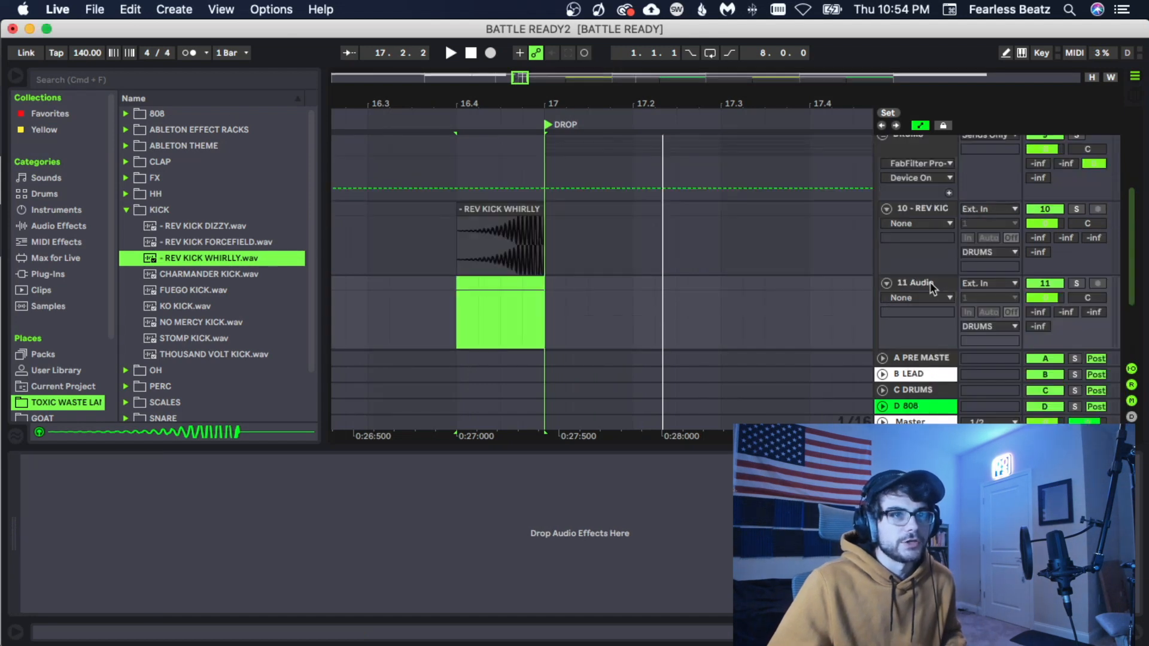
scroll(549, 250, "down", 1)
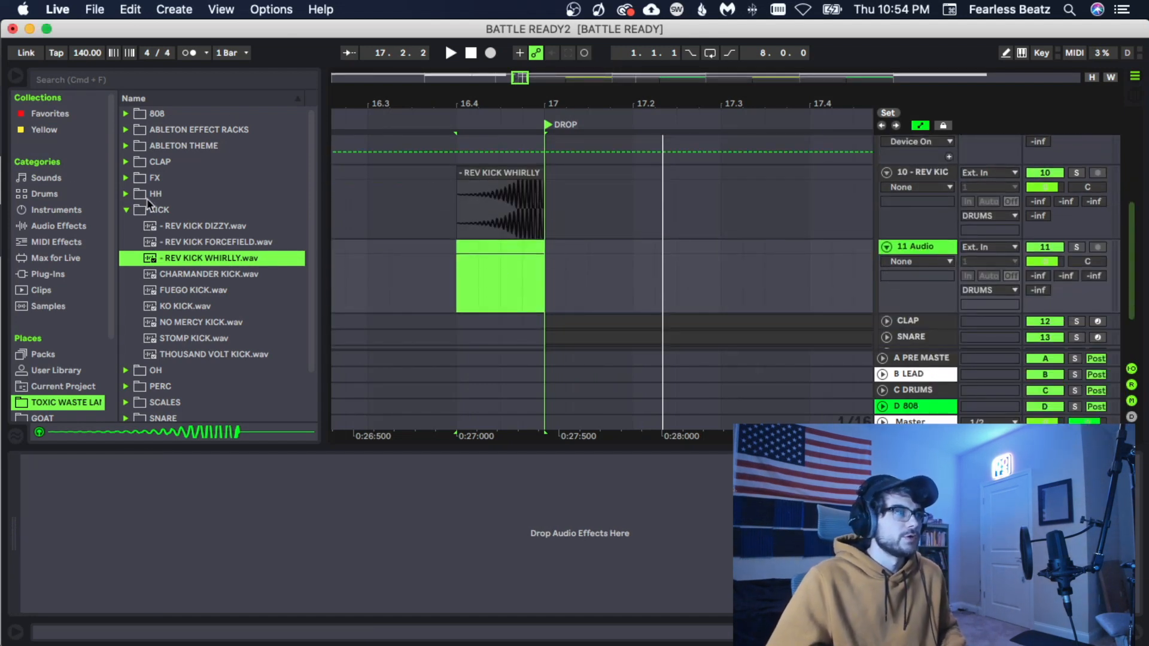
Place TRANSITION1 FX.wav from the FX folder on the new track at bar 16.3 and trim its end to the drop at bar 17
left_click(125, 209)
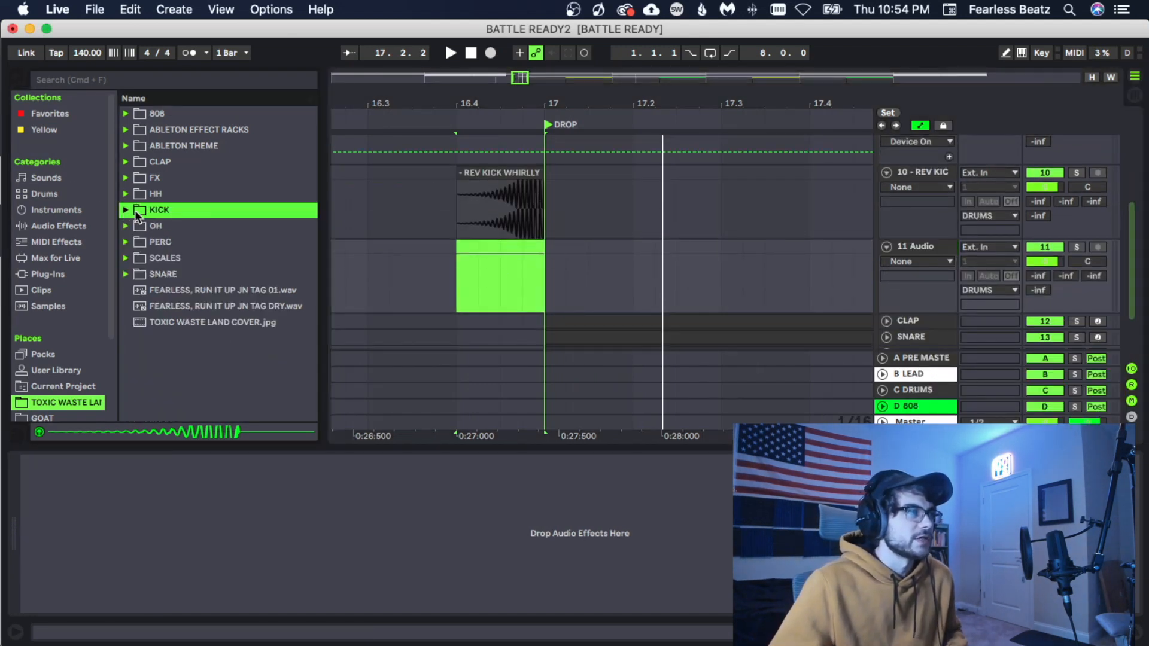
left_click(126, 178)
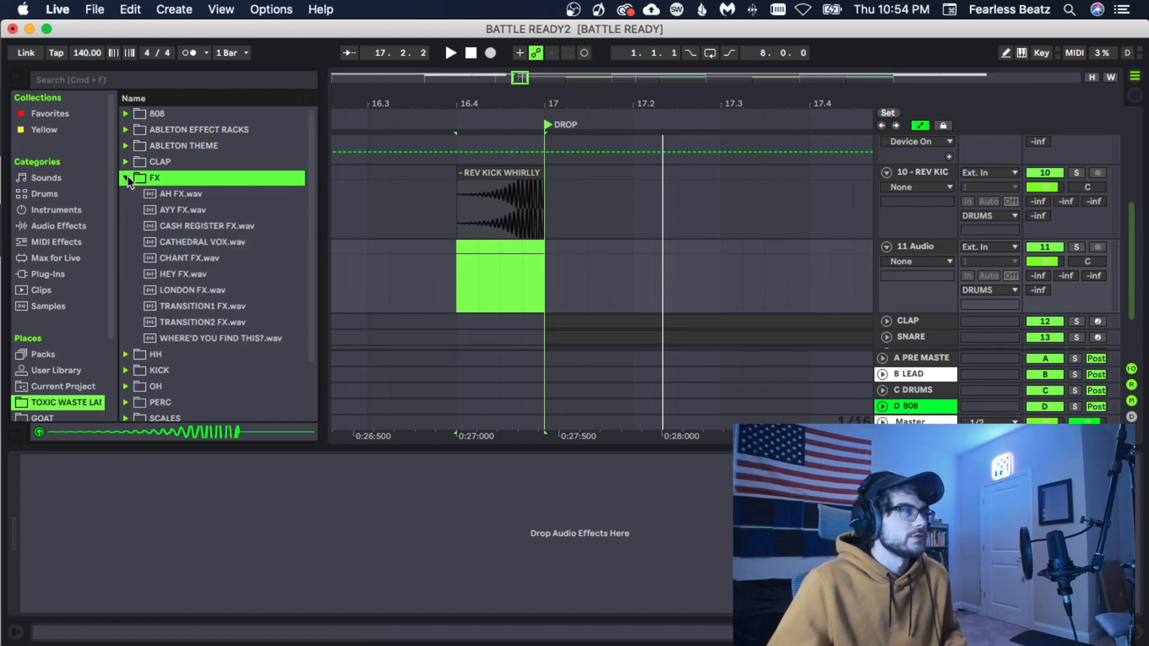
left_click(207, 306)
left_click(207, 322)
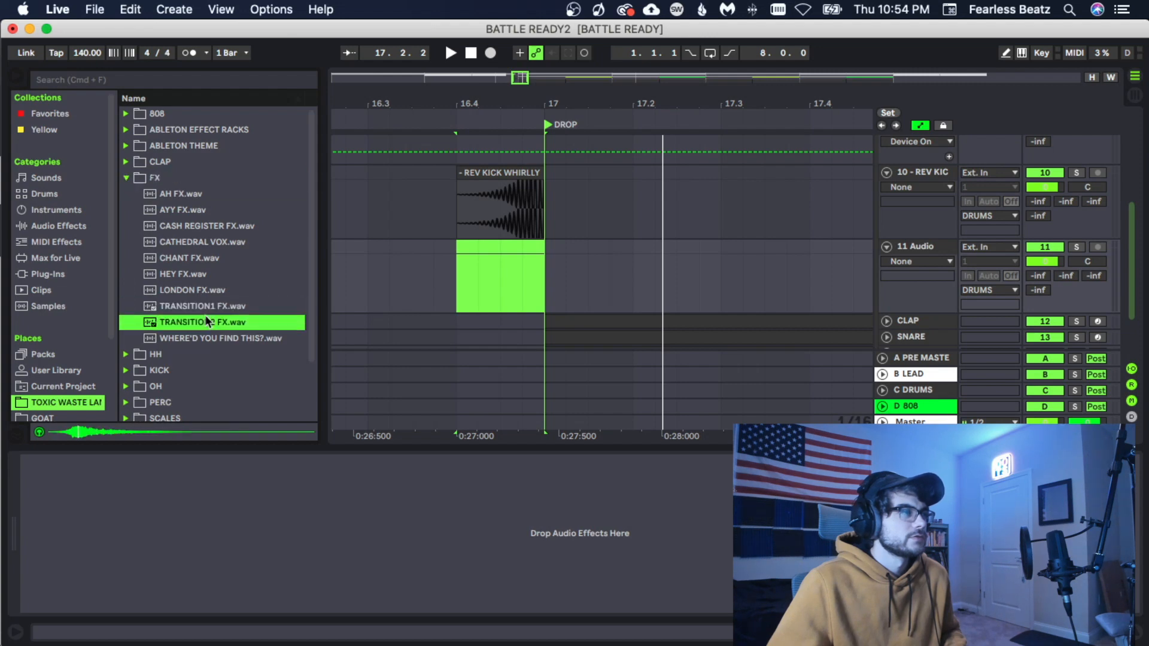
left_click_drag(204, 309, 678, 276)
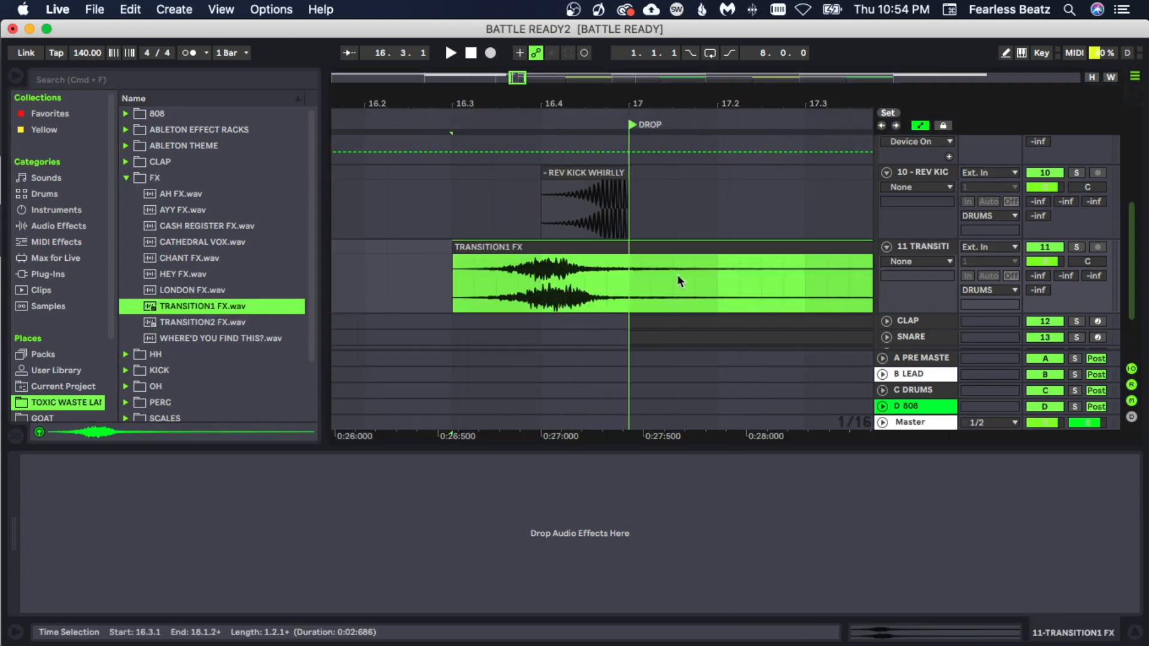
key("space")
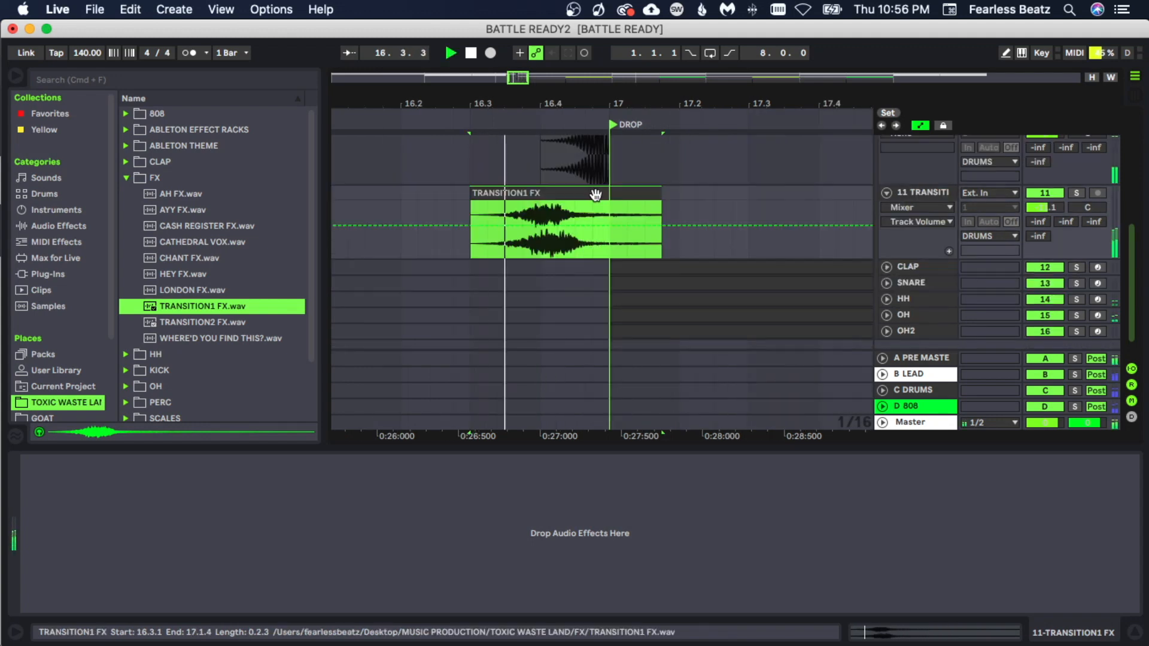
left_click_drag(663, 205, 609, 205)
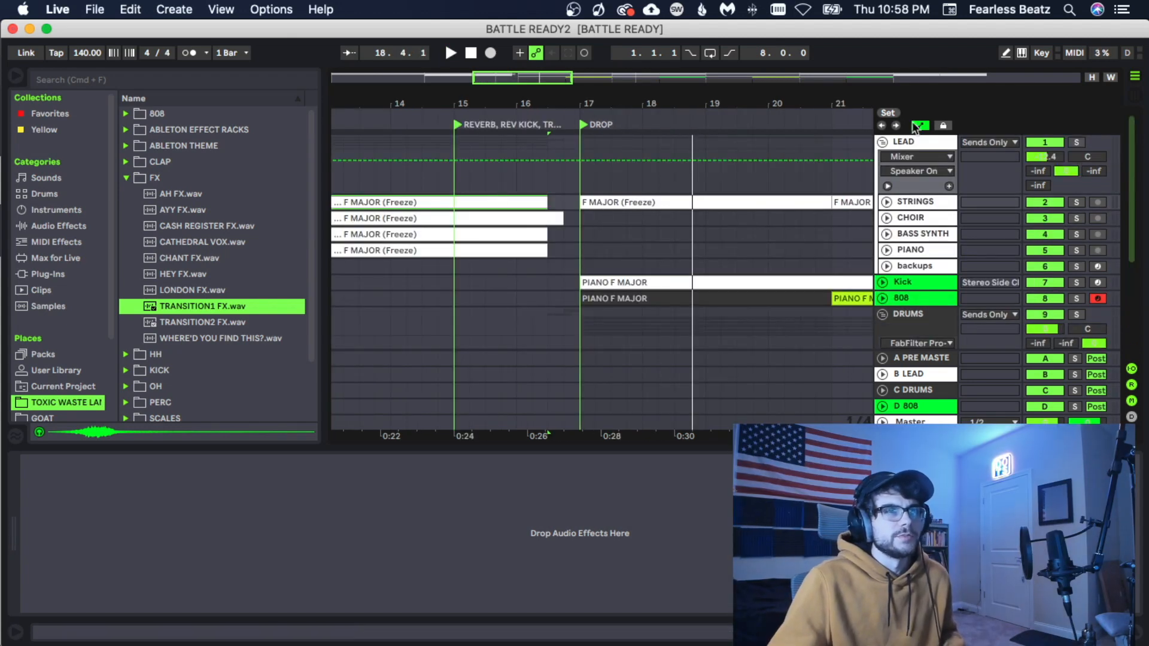
Add the ValhallaVintageVerb plug-in to the LEAD group and adjust its decay during playback
left_click(918, 143)
scroll(214, 347, "down", 4)
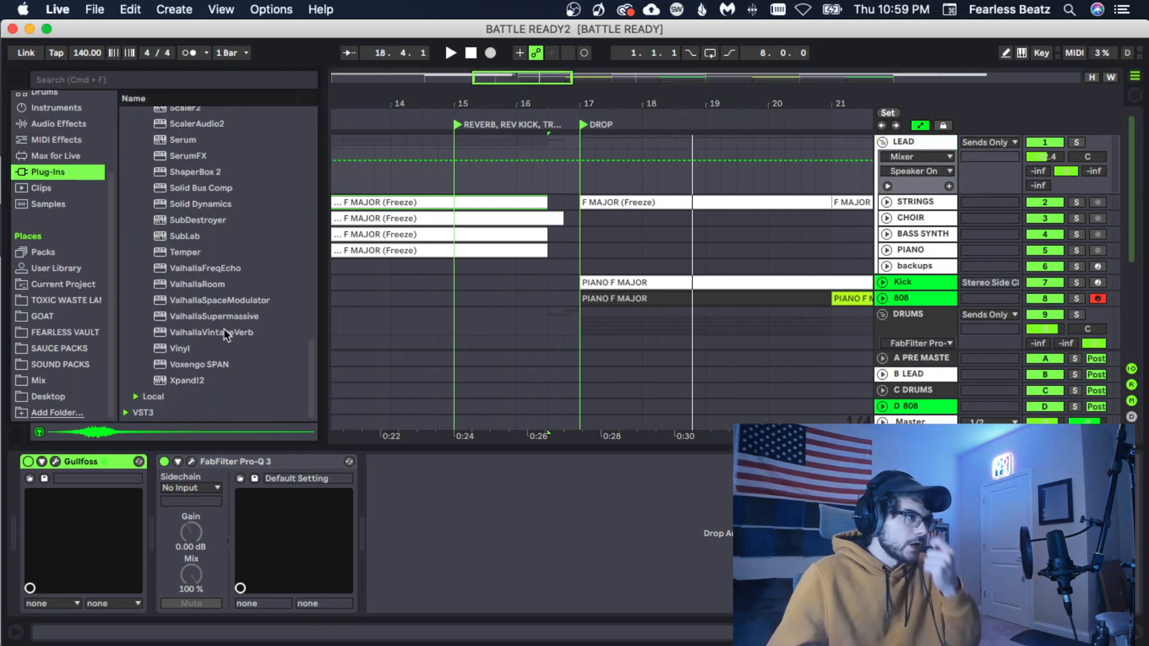
left_click(224, 332)
double_click(225, 333)
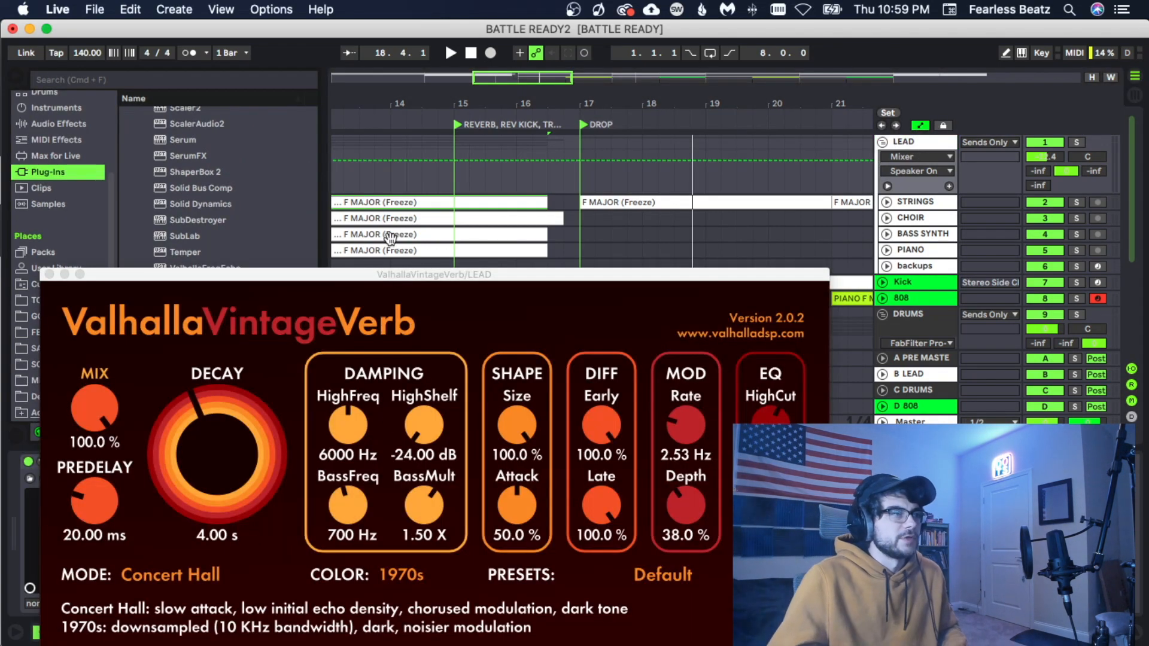
left_click_drag(368, 270, 519, 123)
left_click_drag(517, 119, 492, 88)
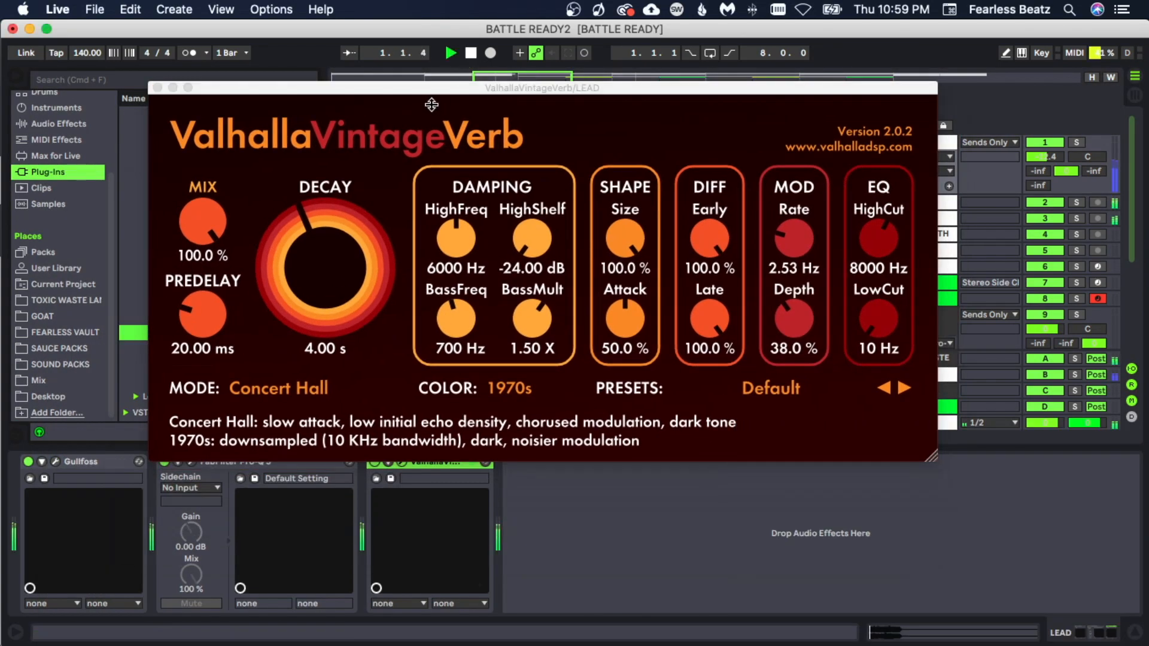
left_click_drag(326, 256, 328, 255)
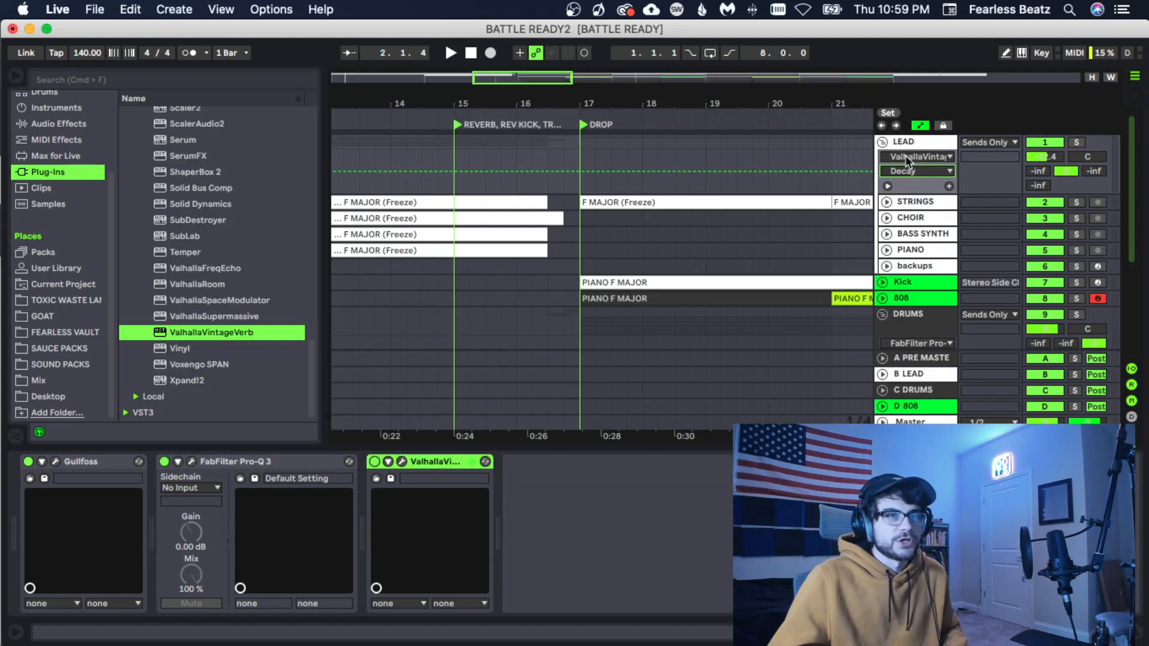
Show the ValhallaVintageVerb Mix automation on the LEAD group and drop it to zero from bar 17 onward
left_click(907, 157)
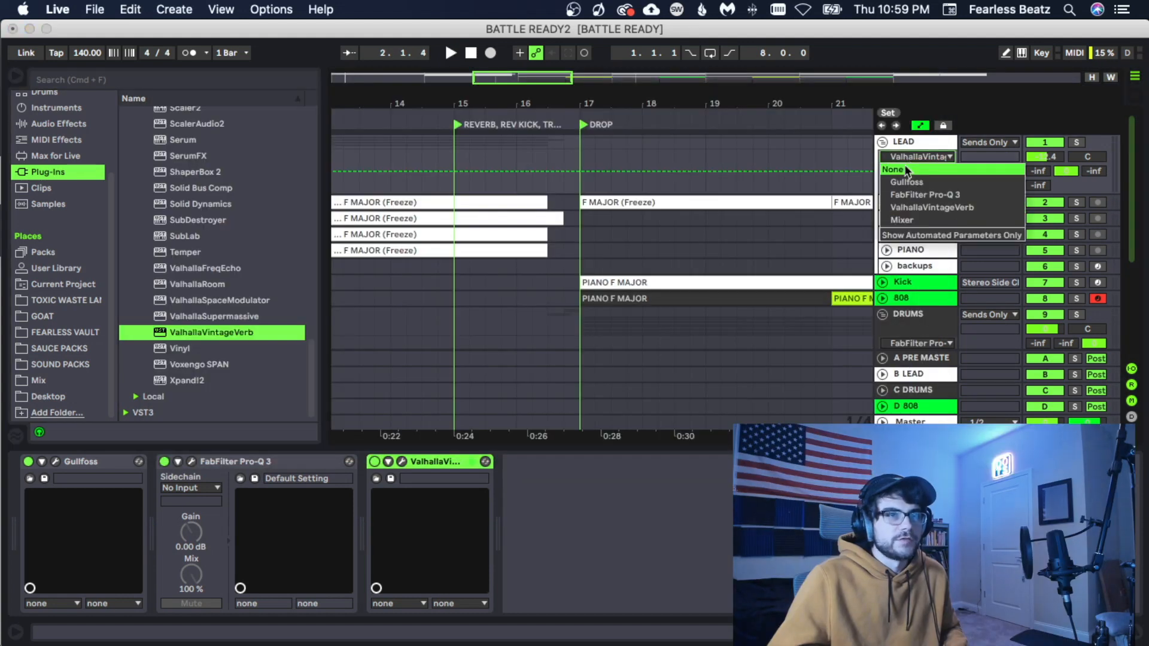
left_click(908, 211)
left_click(908, 176)
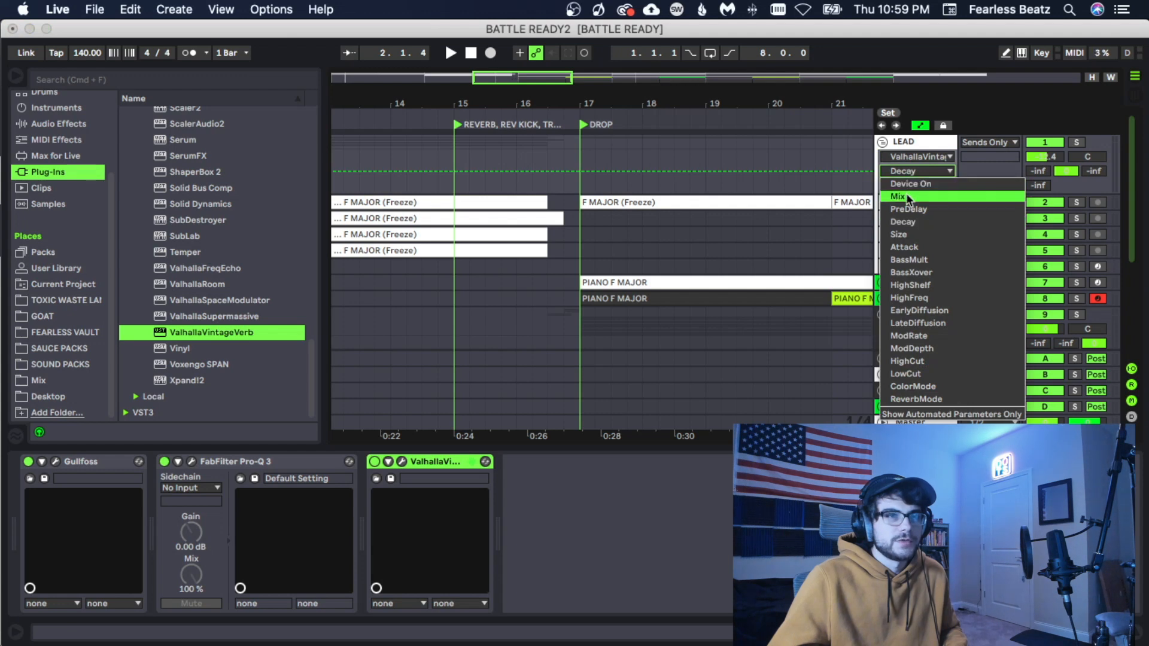
left_click(906, 193)
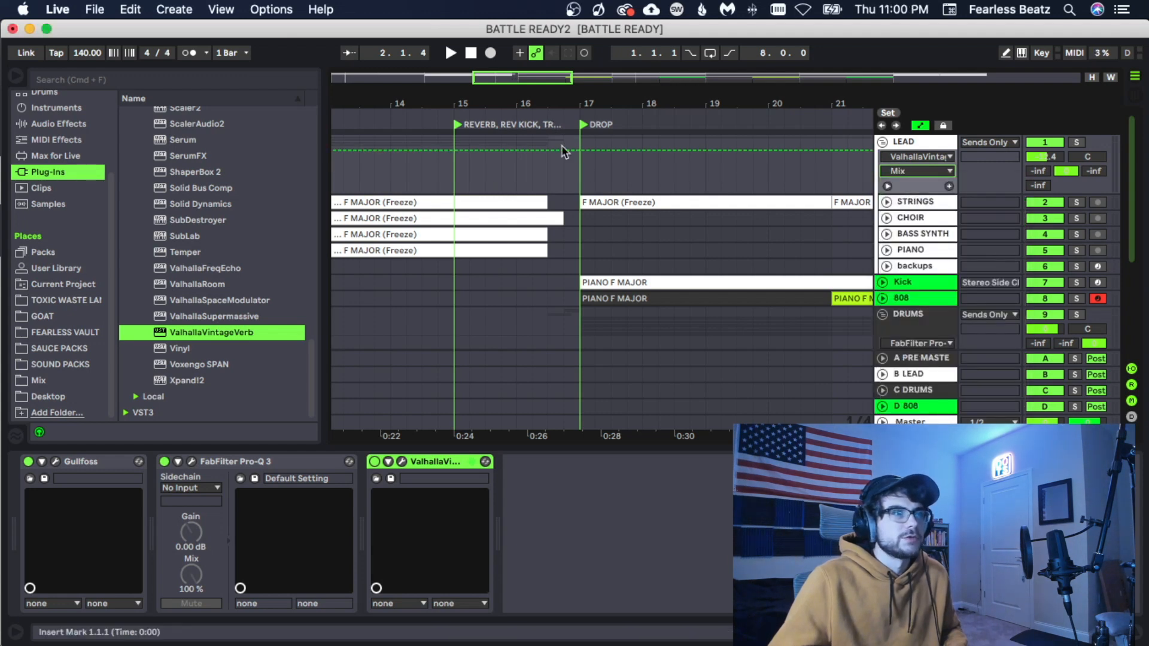
left_click(580, 151)
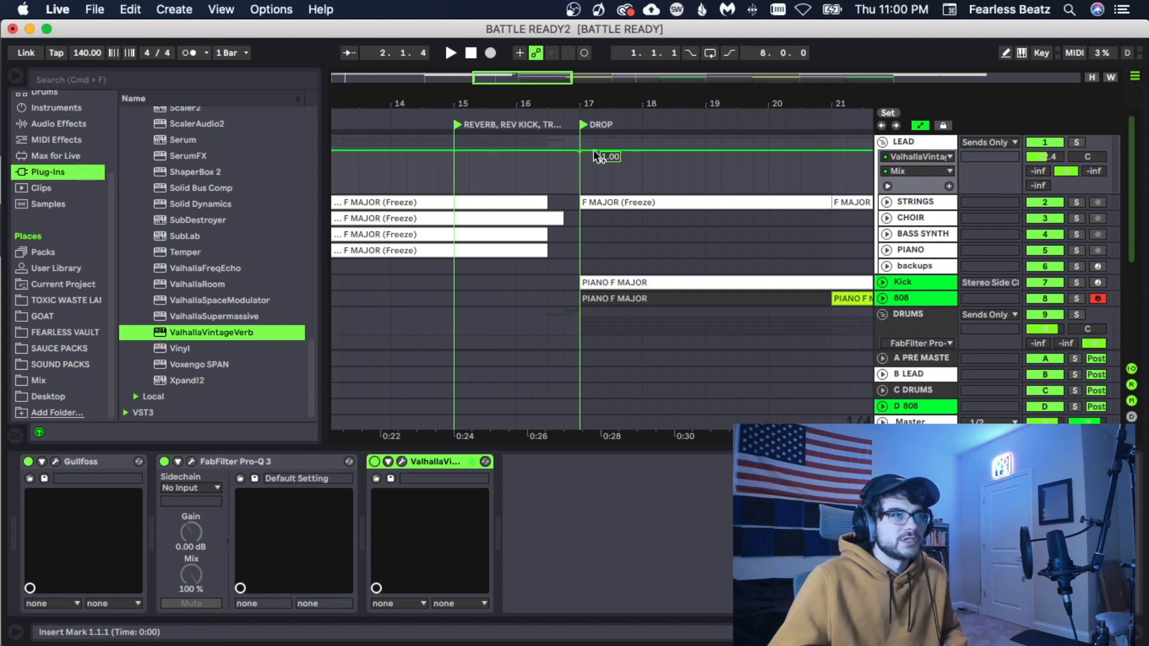
left_click_drag(594, 150, 593, 192)
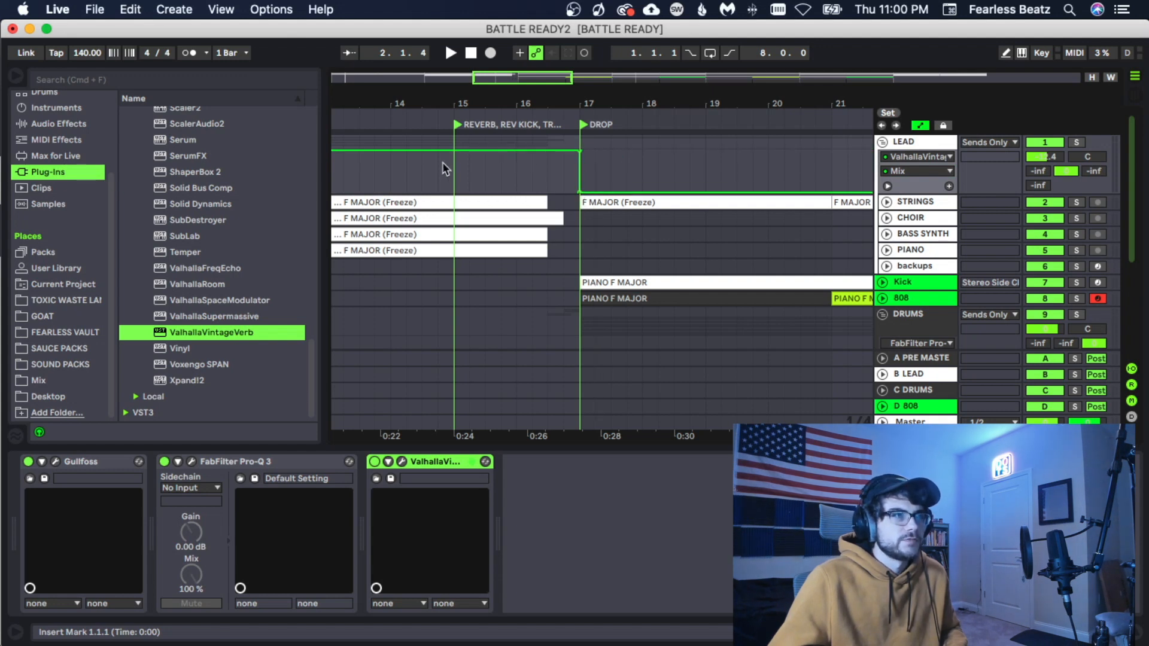
Automate the reverb Mix at zero until bar 15 with a curved rise to full by bar 16.3, and play it back
left_click_drag(434, 151, 434, 193)
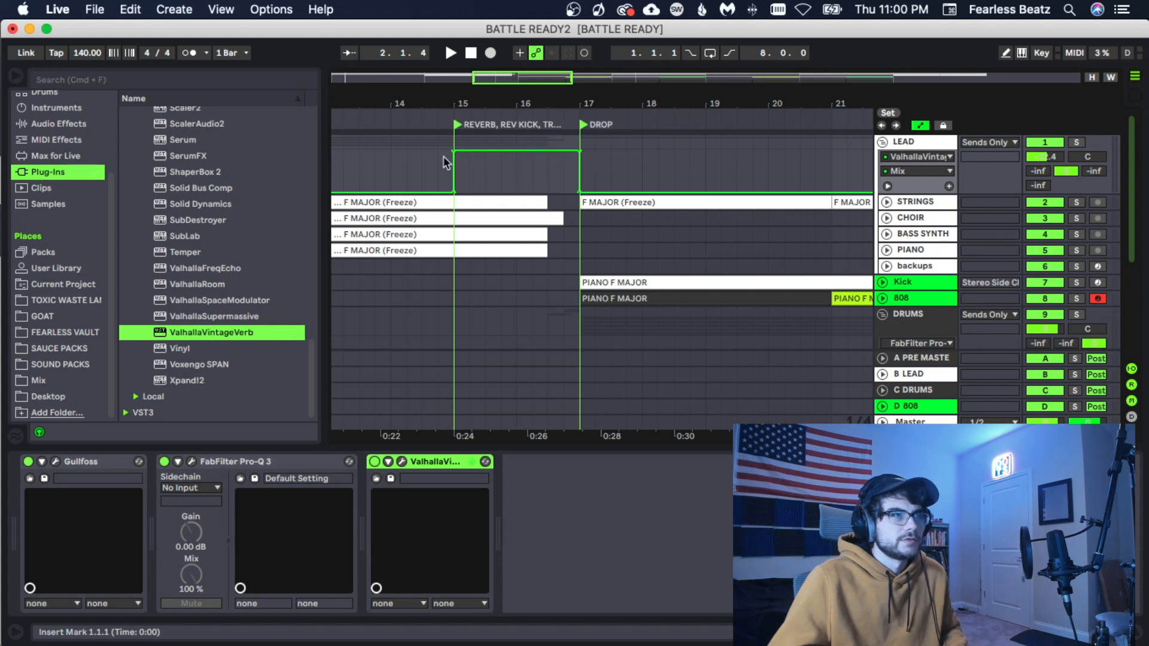
left_click_drag(454, 157, 548, 151)
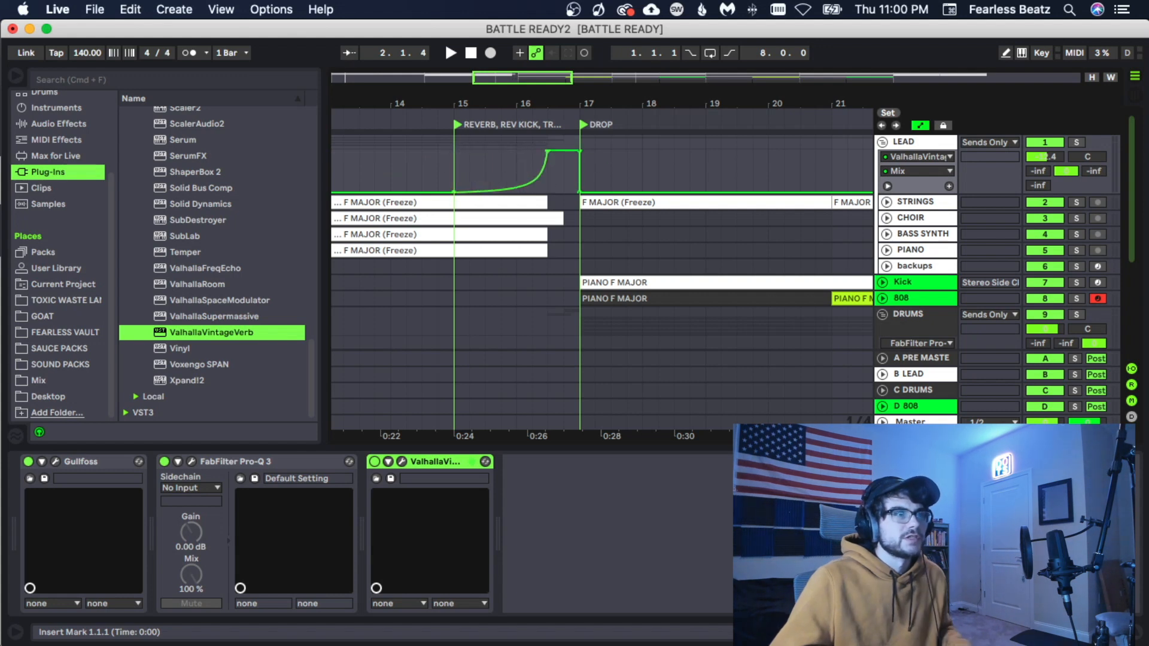
left_click(361, 160)
key("space")
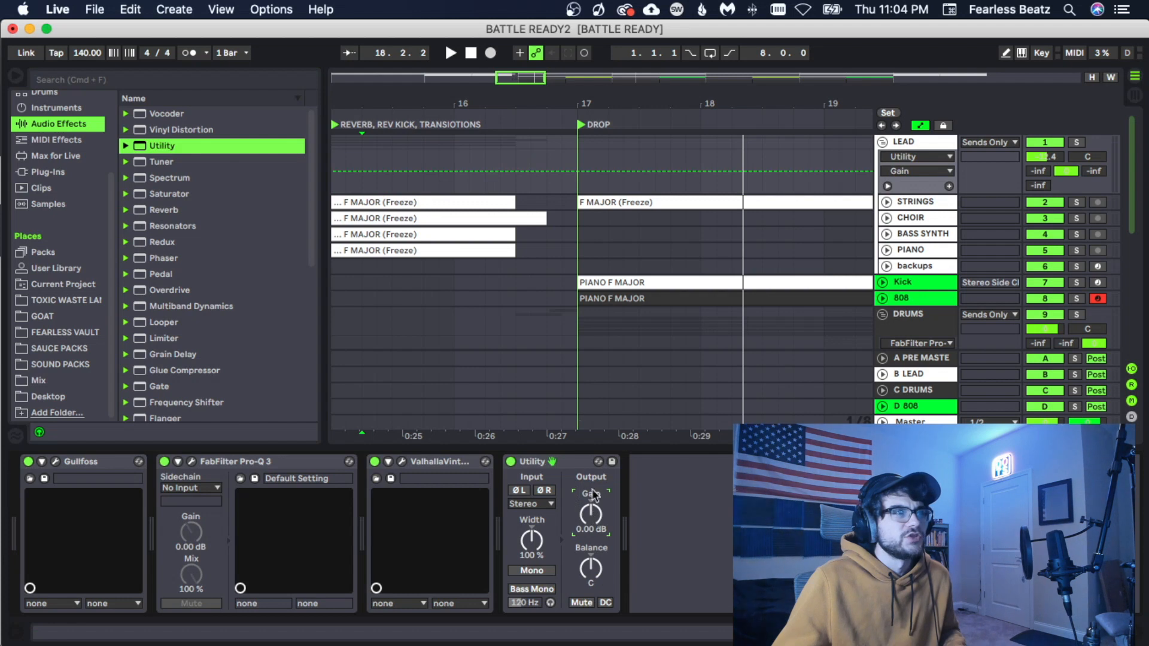
Automate the LEAD group's Utility gain to fall from bar 16.3 to -7.00 dB at the drop, return to 0 dB at bar 17, and audition it
left_click(514, 171)
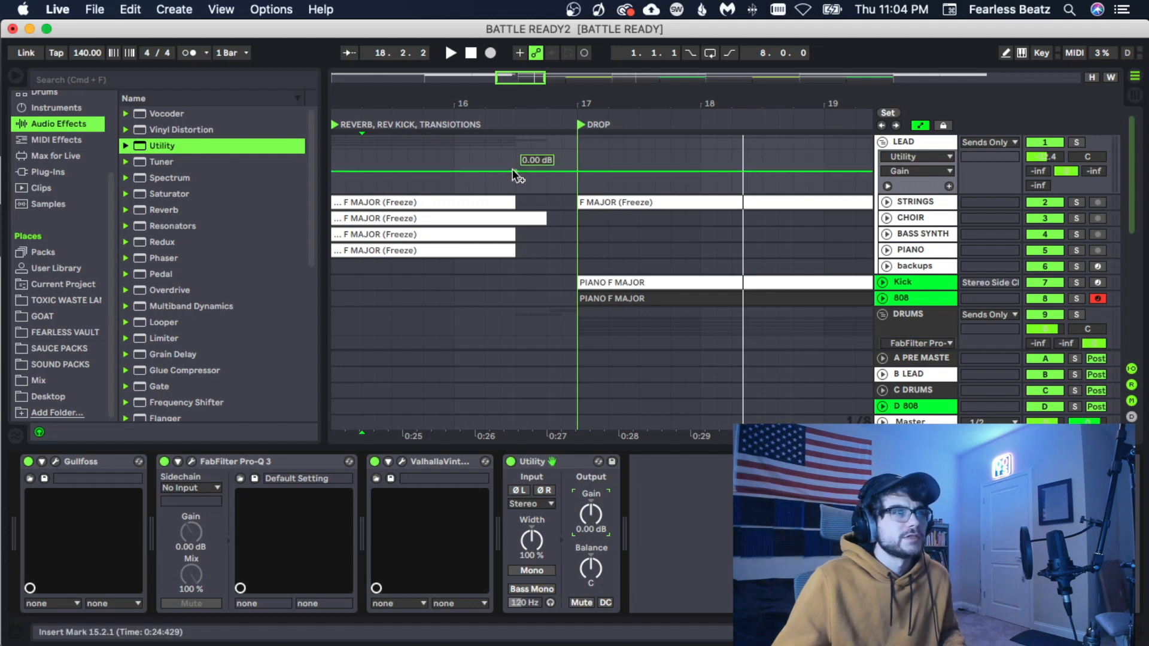
left_click(576, 172)
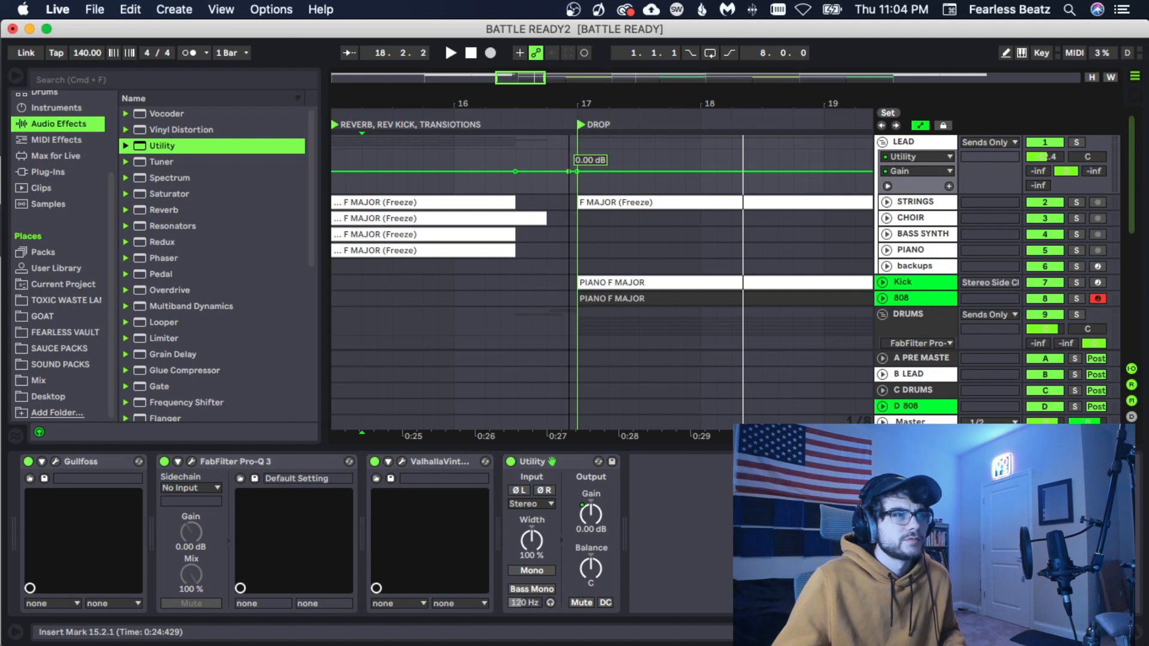
left_click_drag(577, 171, 576, 173)
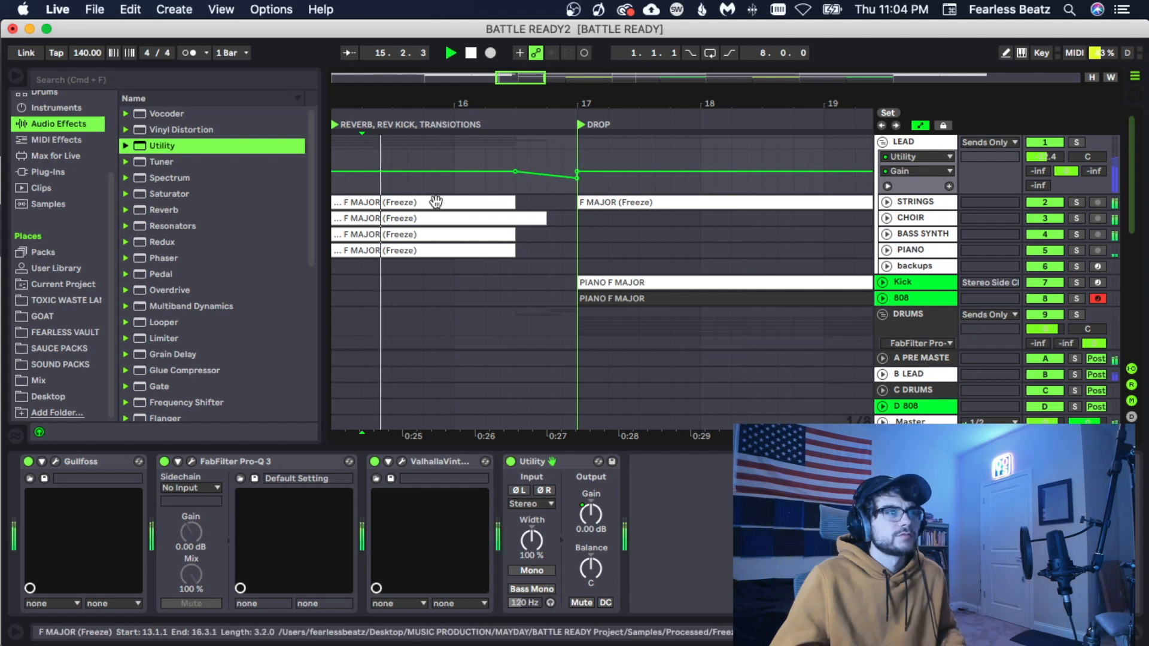
key("space")
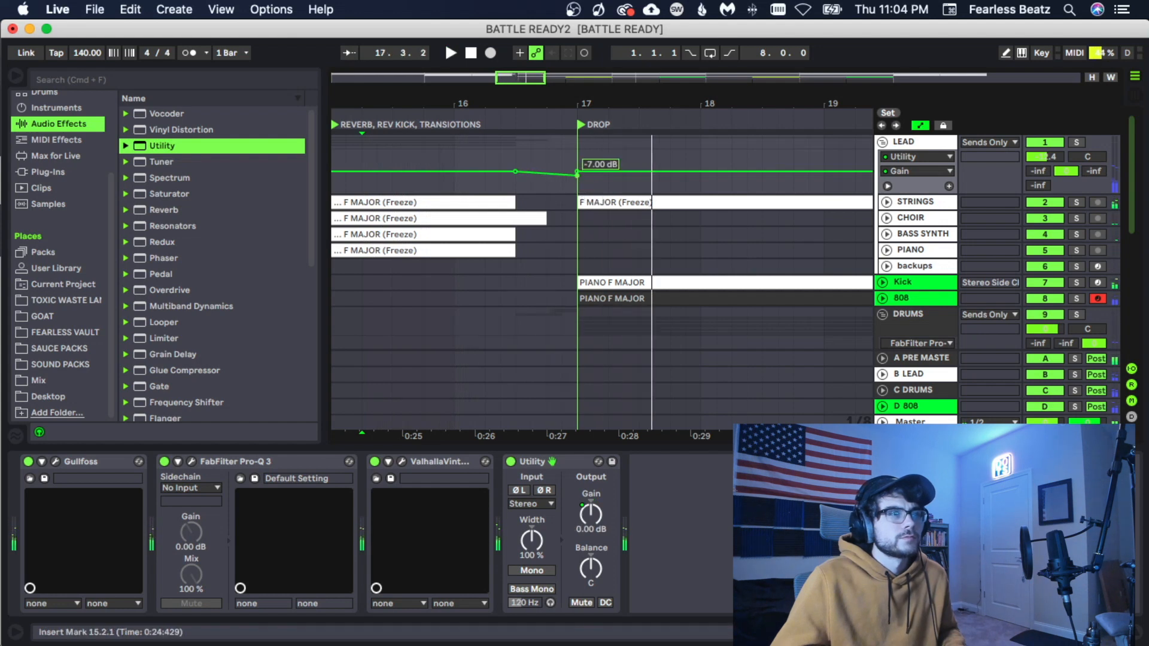
key("space")
key("space")
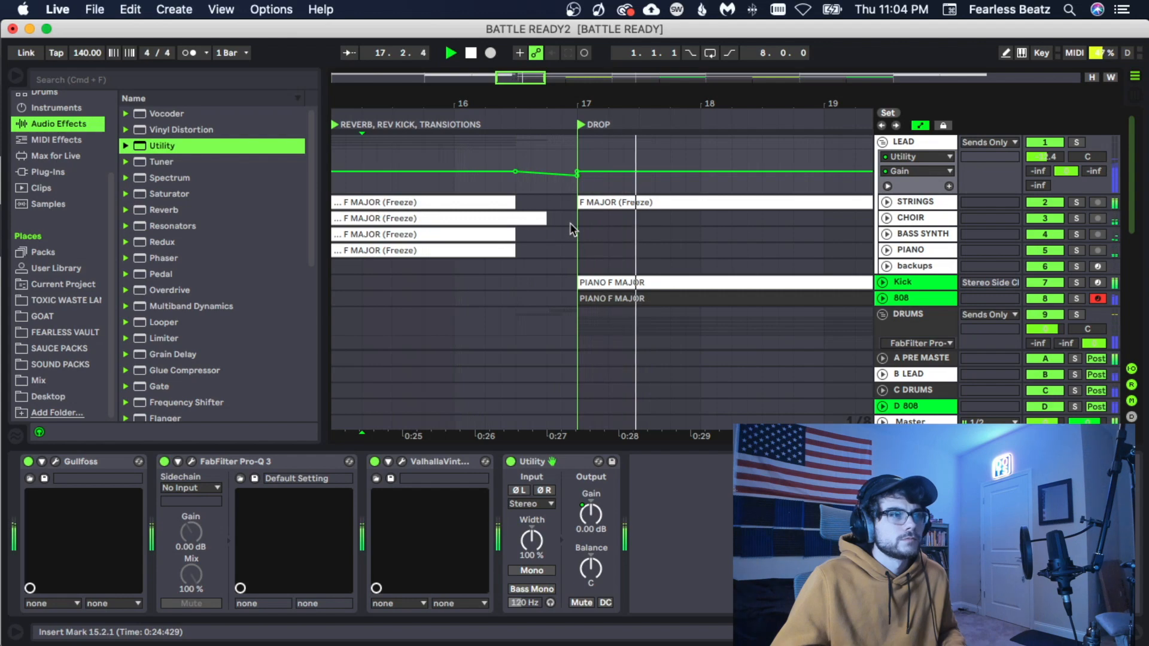
Play the arrangement from bar 9 and review the lead and drum tracks leading into the drop
scroll(569, 227, "down", 3)
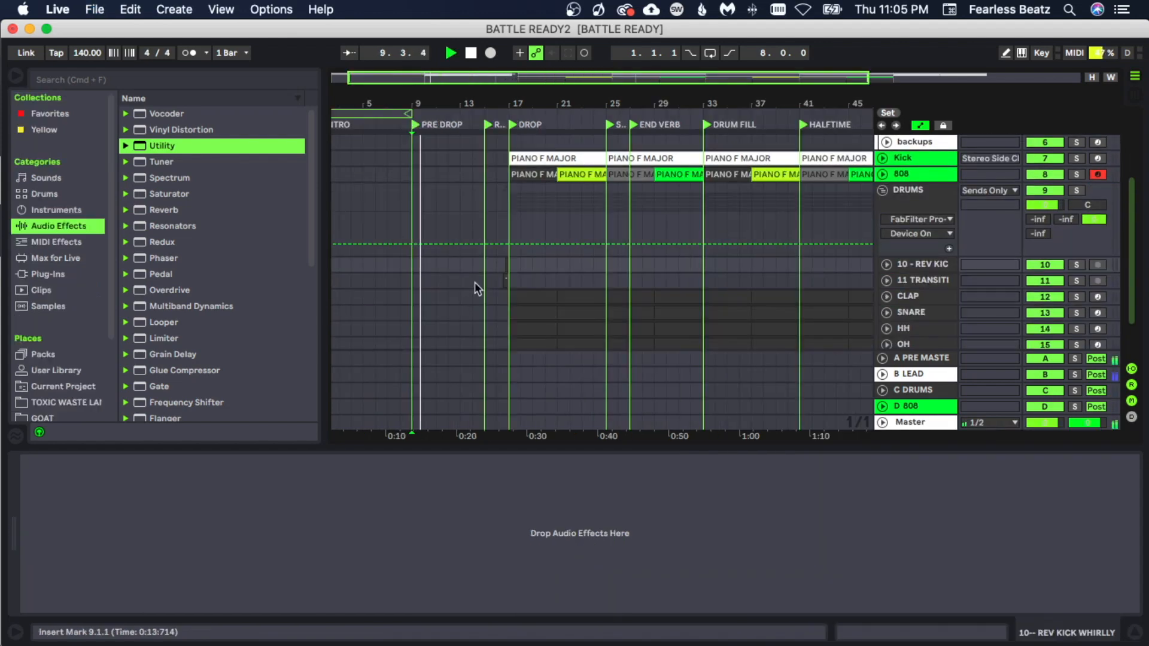
scroll(475, 282, "up", 5)
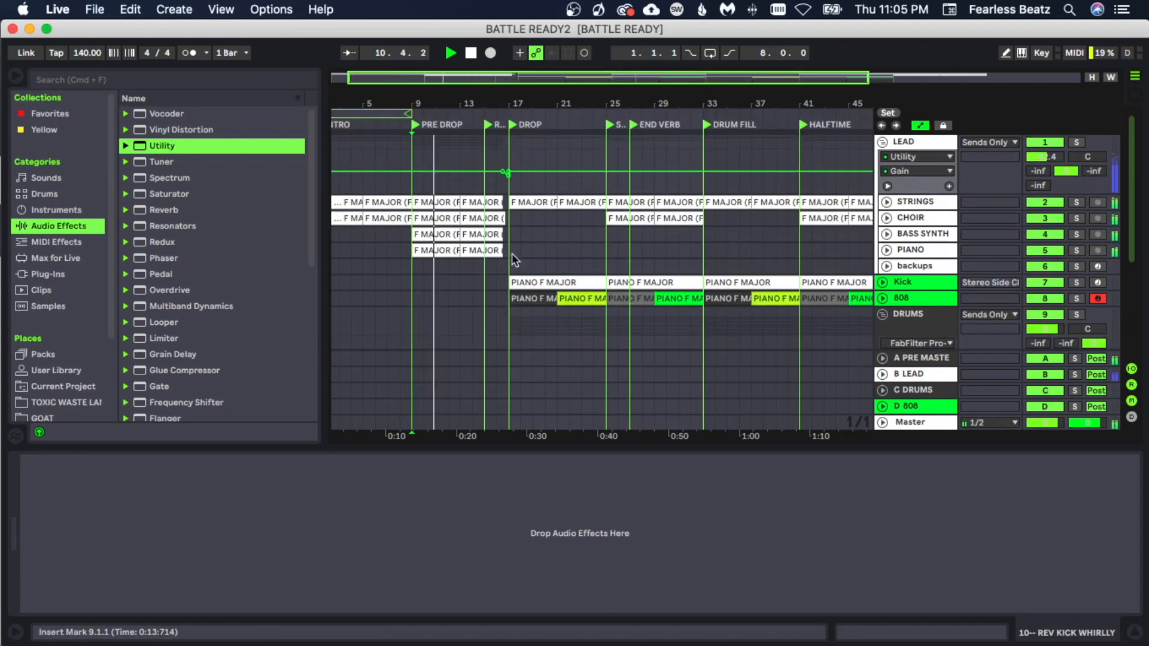
scroll(513, 262, "down", 2)
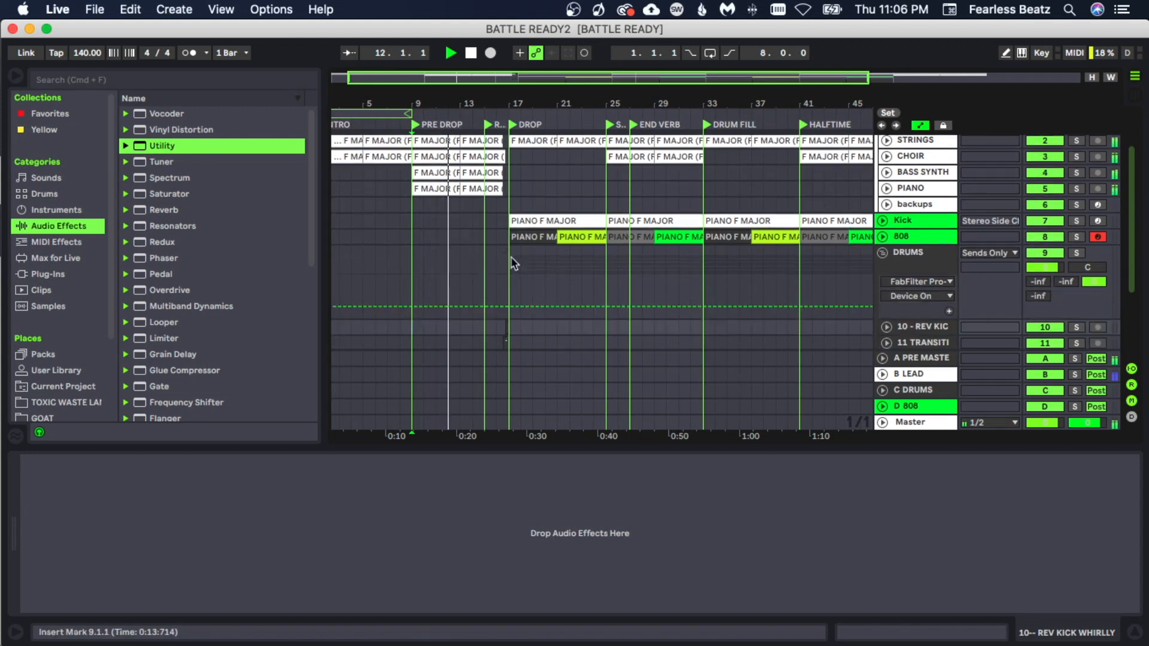
Listen through the transition into bar 17 while reviewing the DRUMS group and melody tracks
scroll(514, 262, "down", 1)
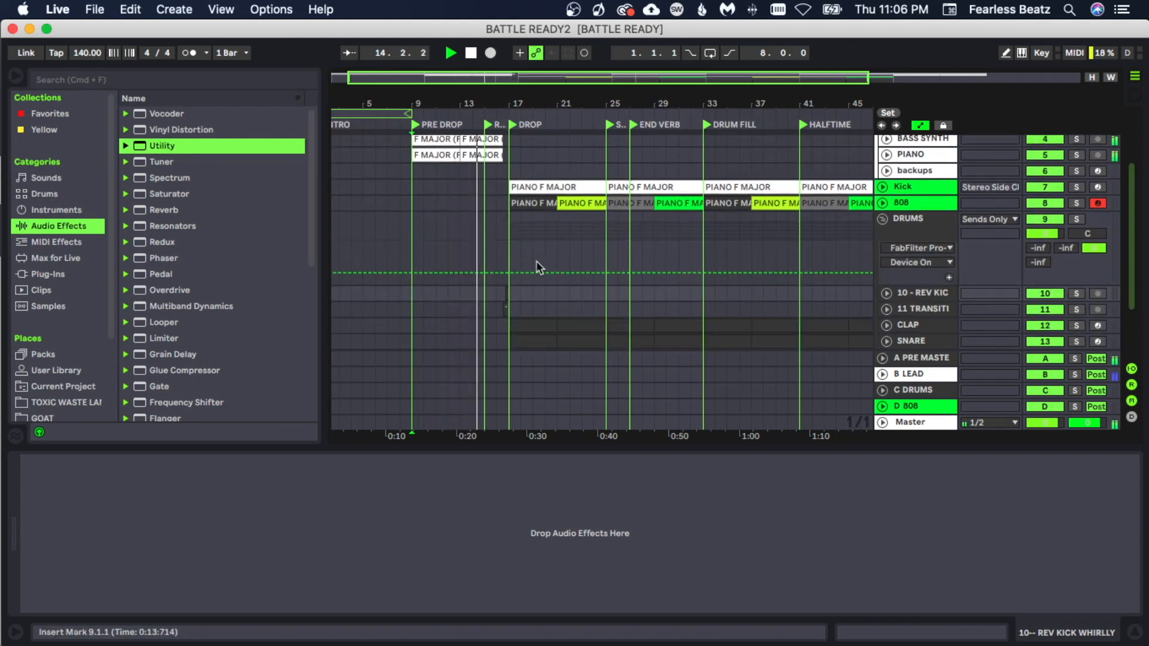
scroll(535, 266, "up", 2)
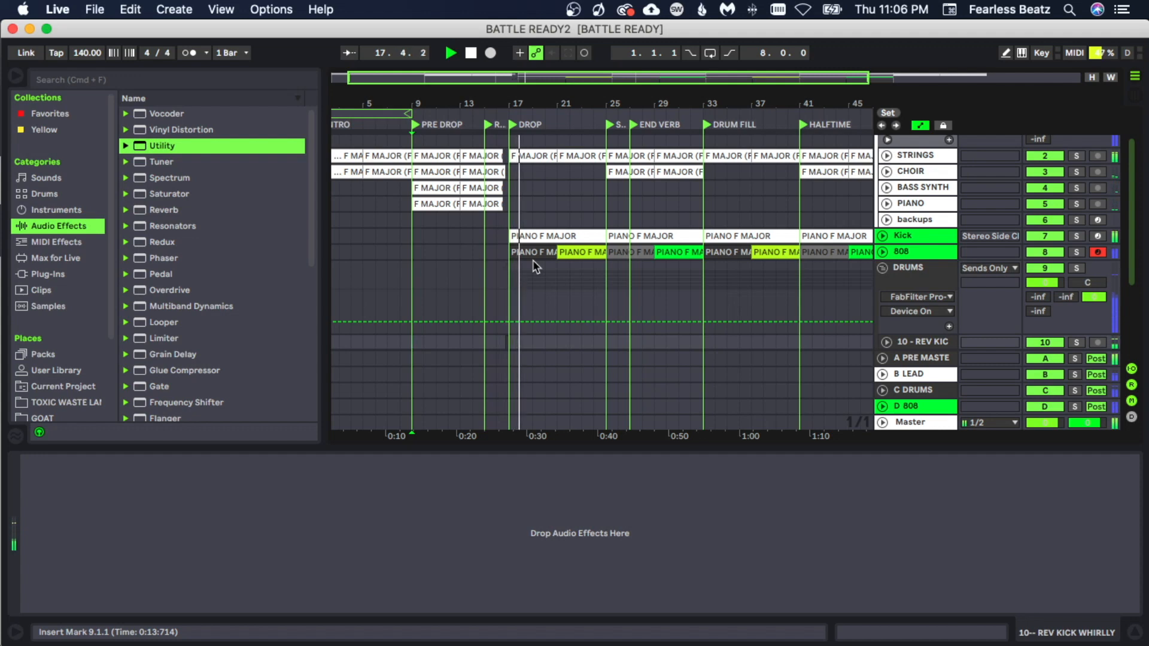
scroll(532, 261, "down", 5)
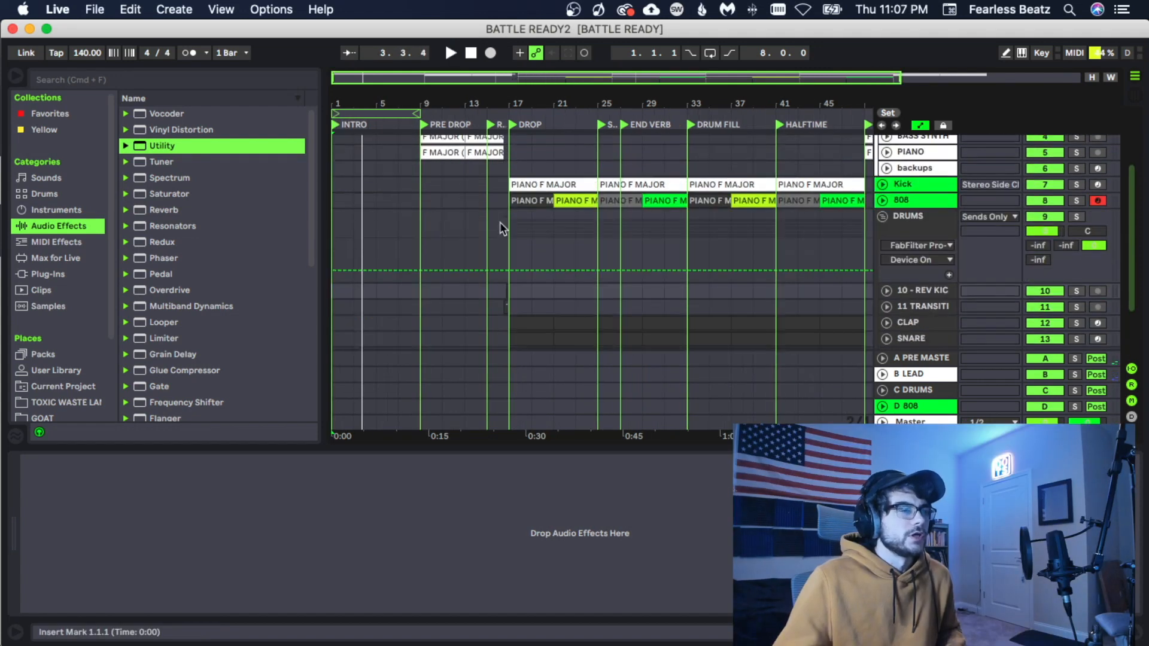
Insert a new audio track at the top of the DRUMS group and open the TOXIC WASTE LAND sample folder
scroll(485, 192, "up", 6)
scroll(453, 206, "down", 5)
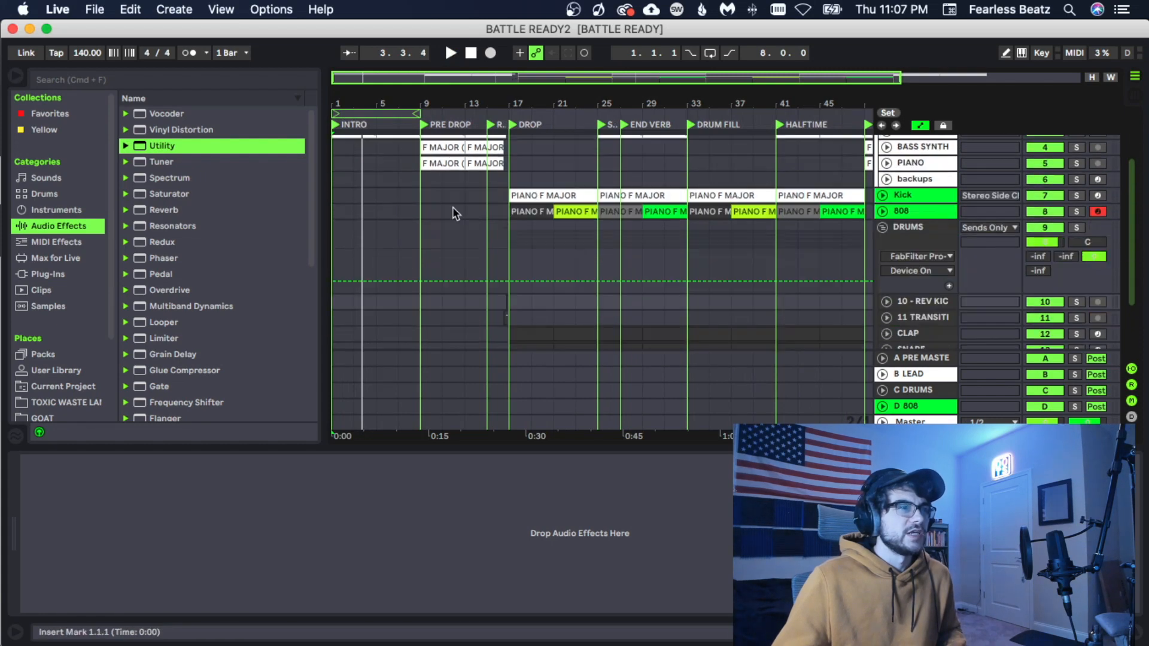
scroll(468, 286, "down", 2)
key("super+t")
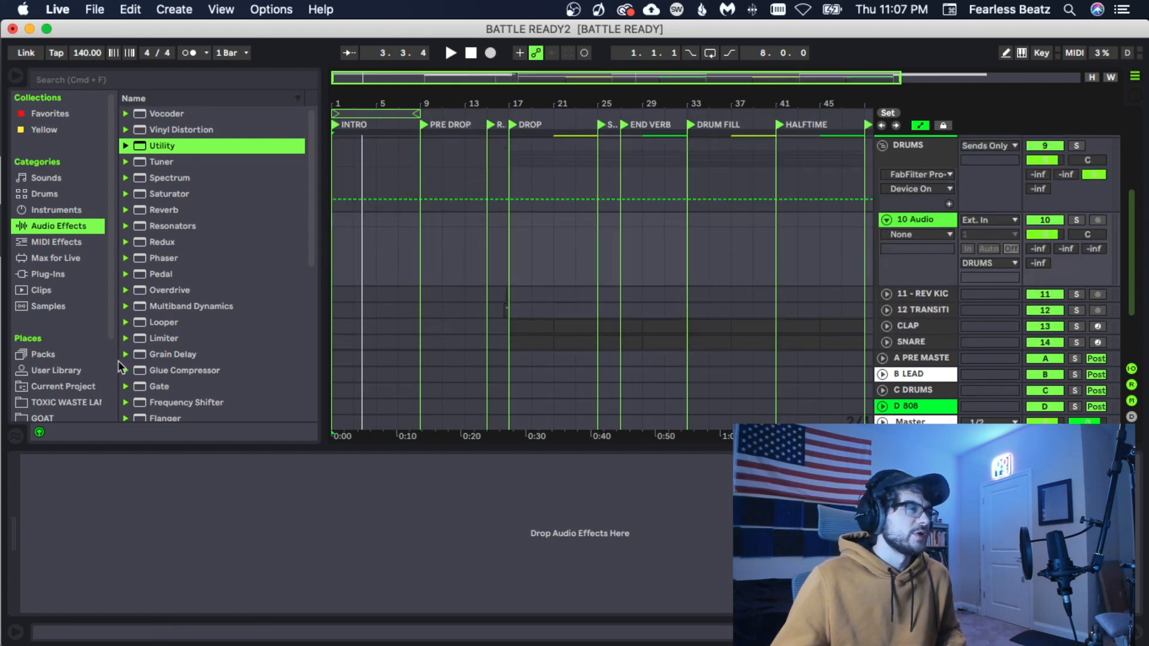
scroll(78, 374, "down", 3)
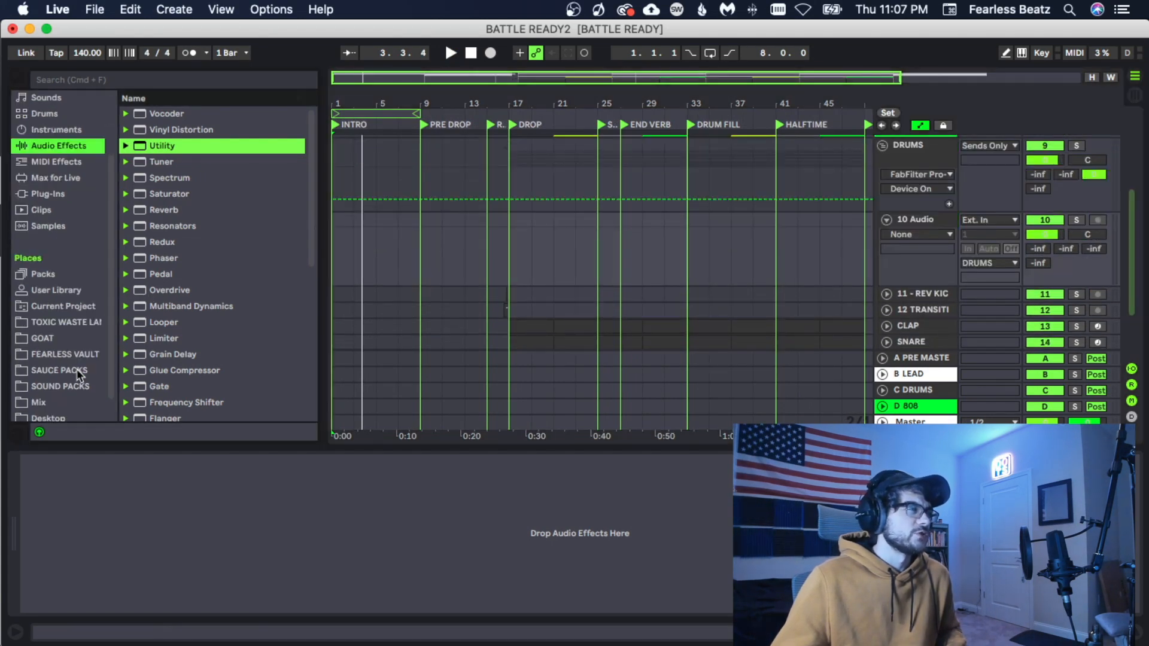
left_click(67, 322)
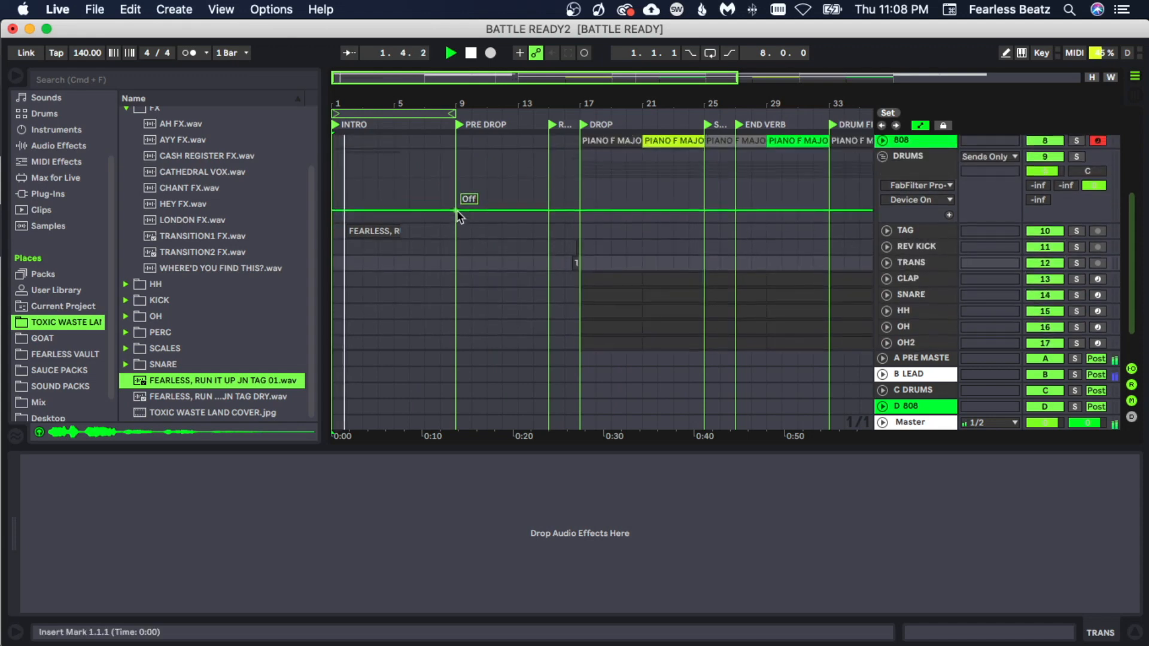
Save the set and review the intro's tracks while the FEARLESS, RUN IT UP JN TAG 01 clip plays
scroll(448, 213, "up", 2)
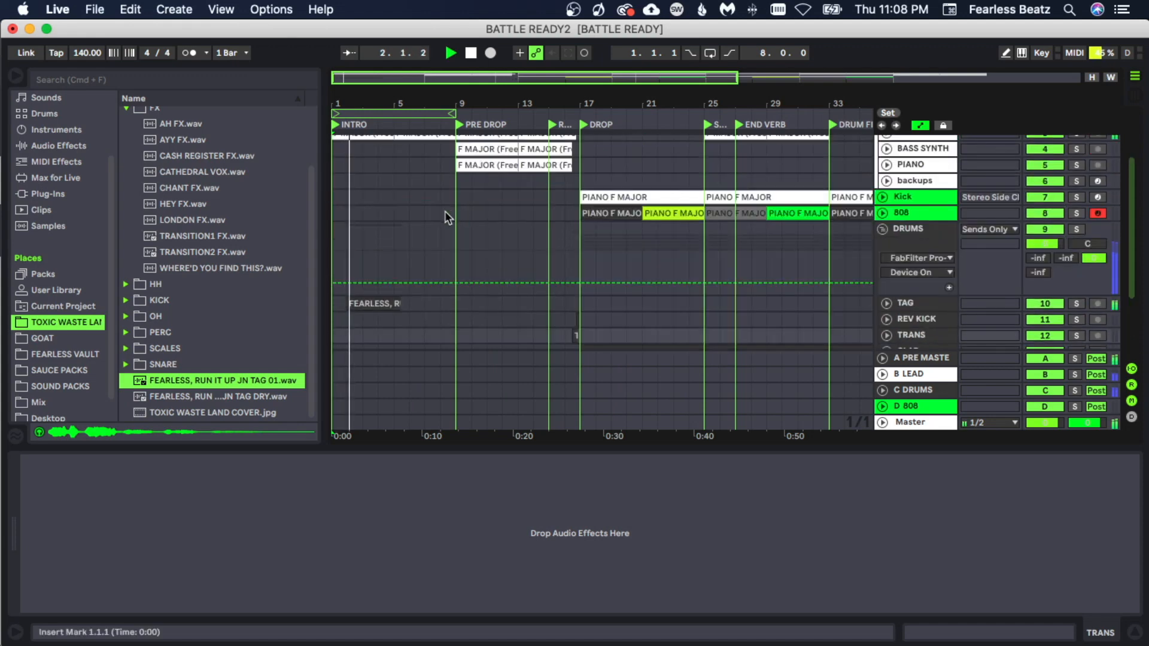
key("super+s")
scroll(438, 272, "down", 2)
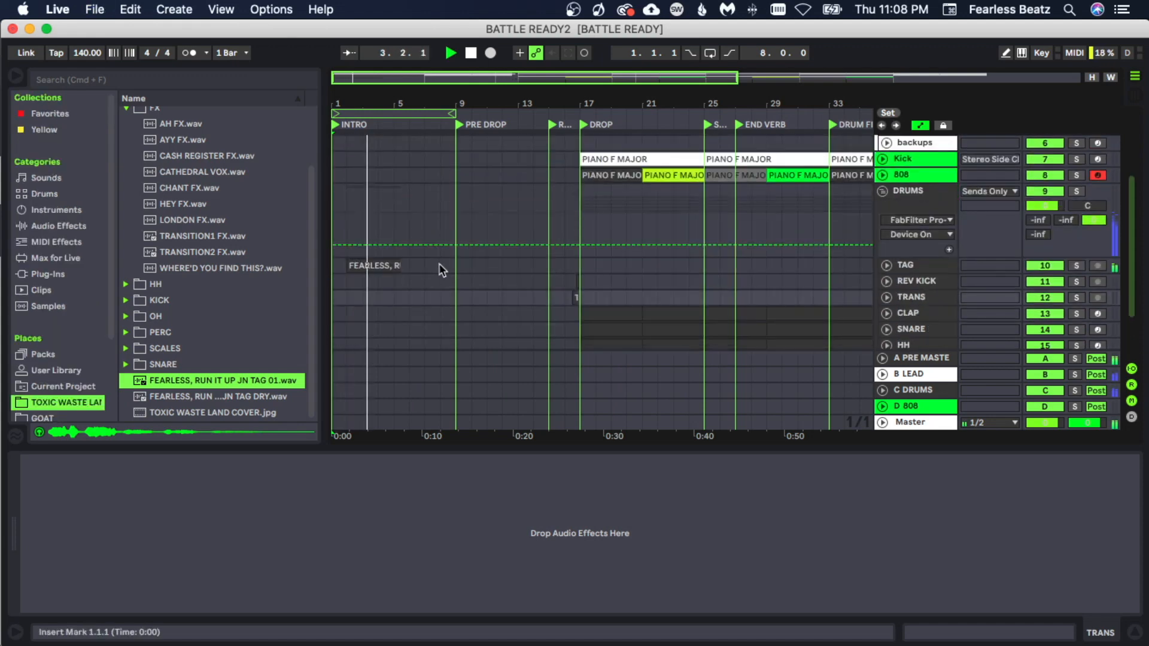
scroll(437, 275, "up", 4)
scroll(442, 274, "down", 3)
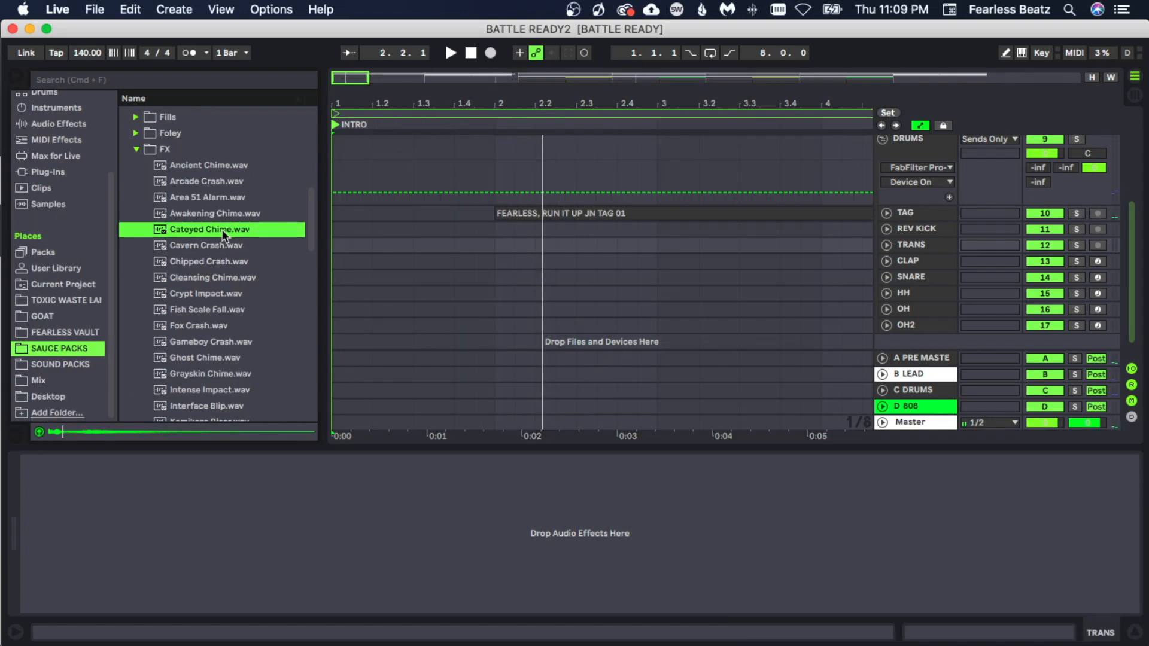
Place Cateyed Chime.wav on its own track just before beat 1.4 in the intro, audition it, and adjust its track volume
key("space")
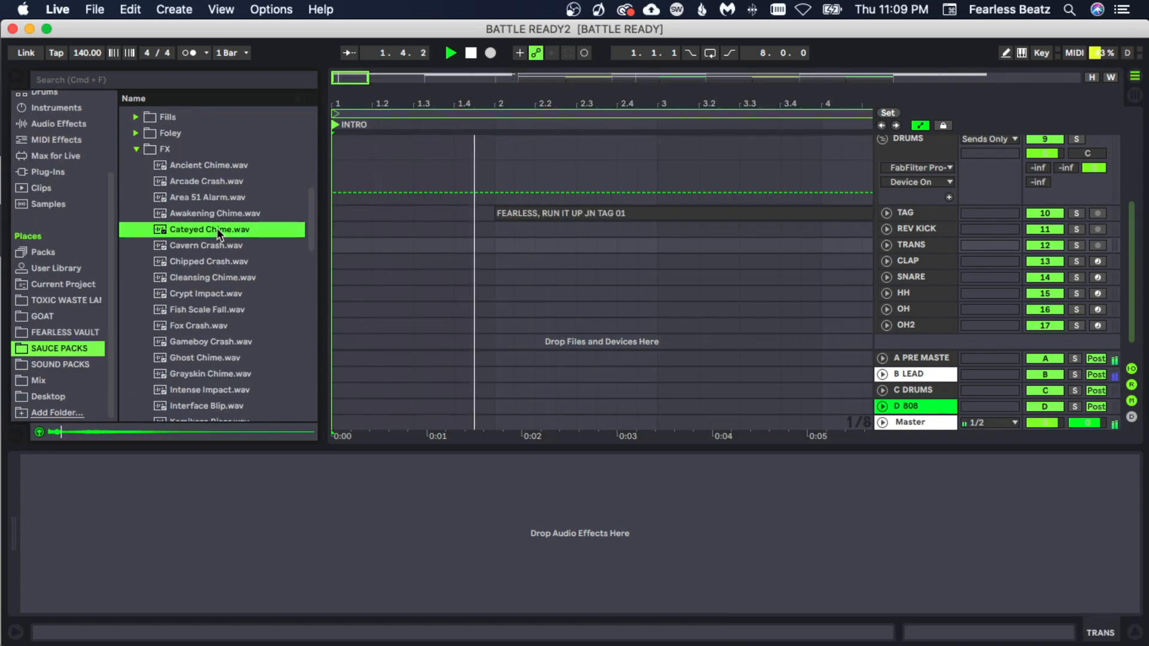
left_click_drag(217, 229, 458, 245)
key("space")
key("space")
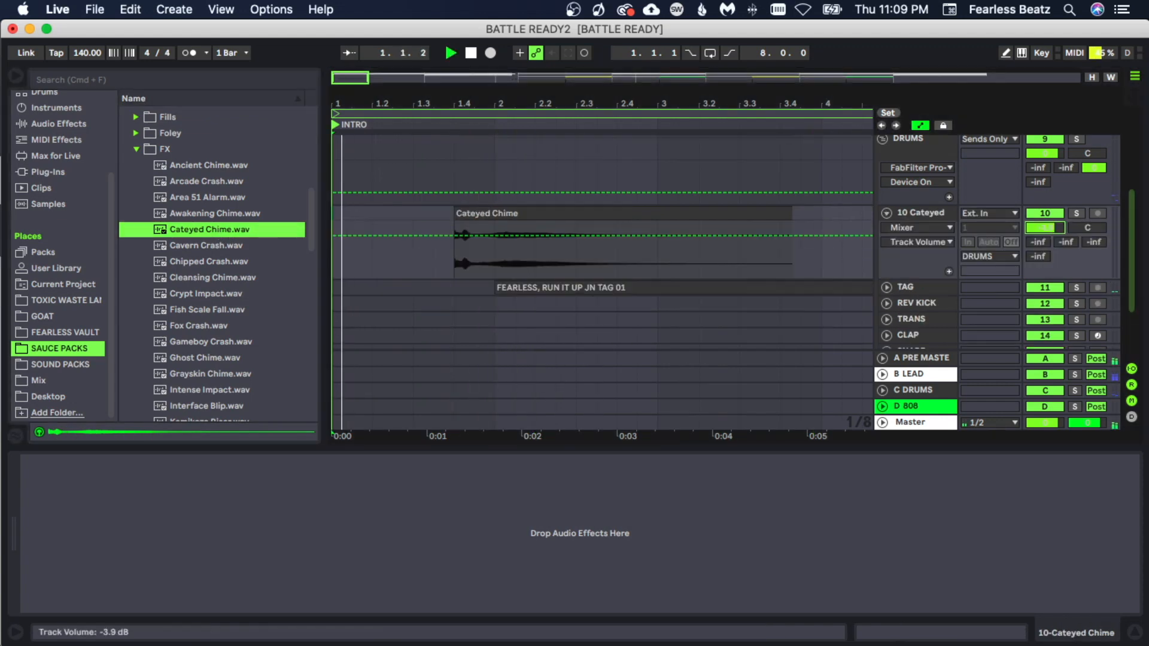
left_click_drag(1045, 228, 1045, 232)
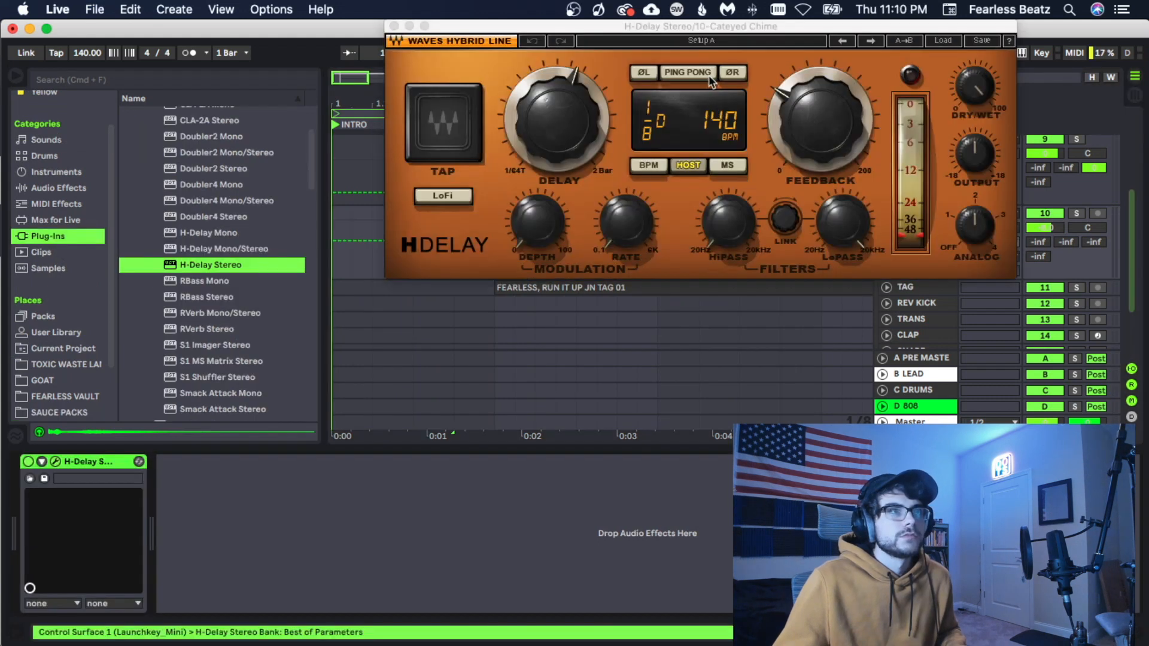
Enable Ping Pong on the chime's H-Delay and group it into an Audio Effect Rack with a parallel chain named DRY
left_click(700, 74)
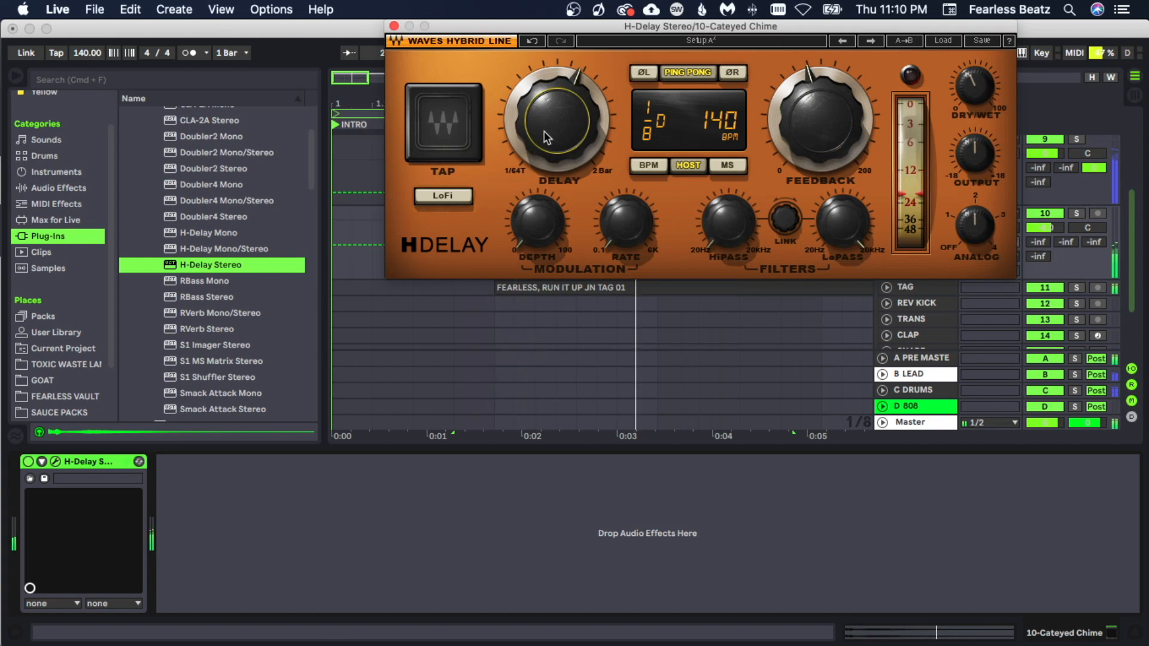
left_click(394, 27)
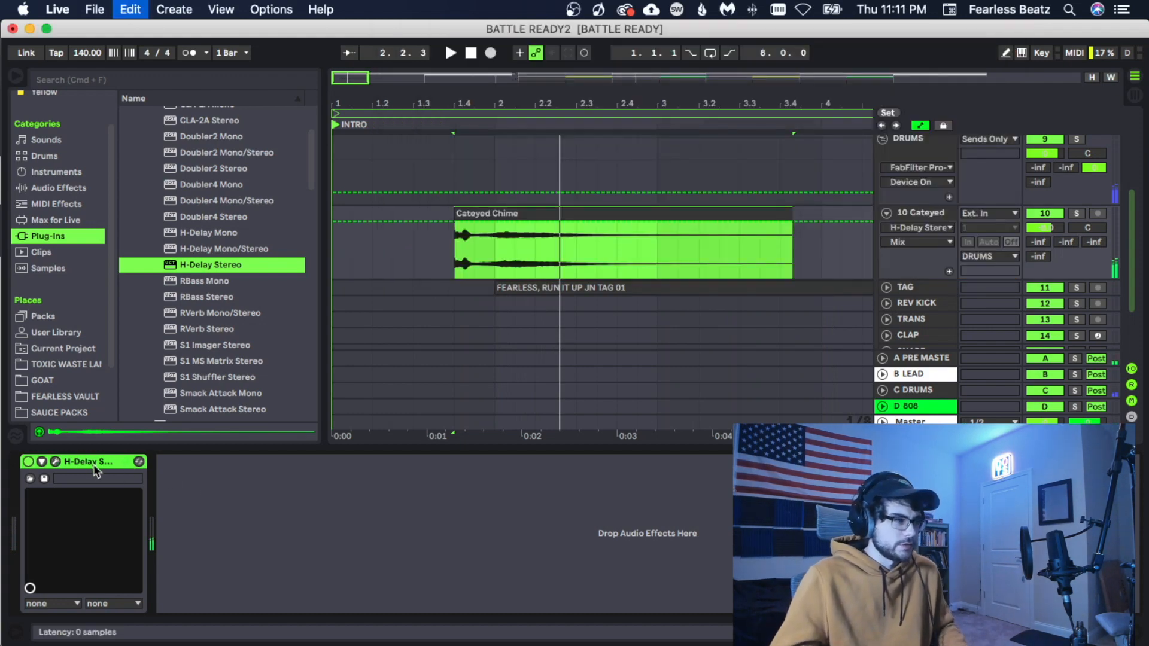
key("super+g")
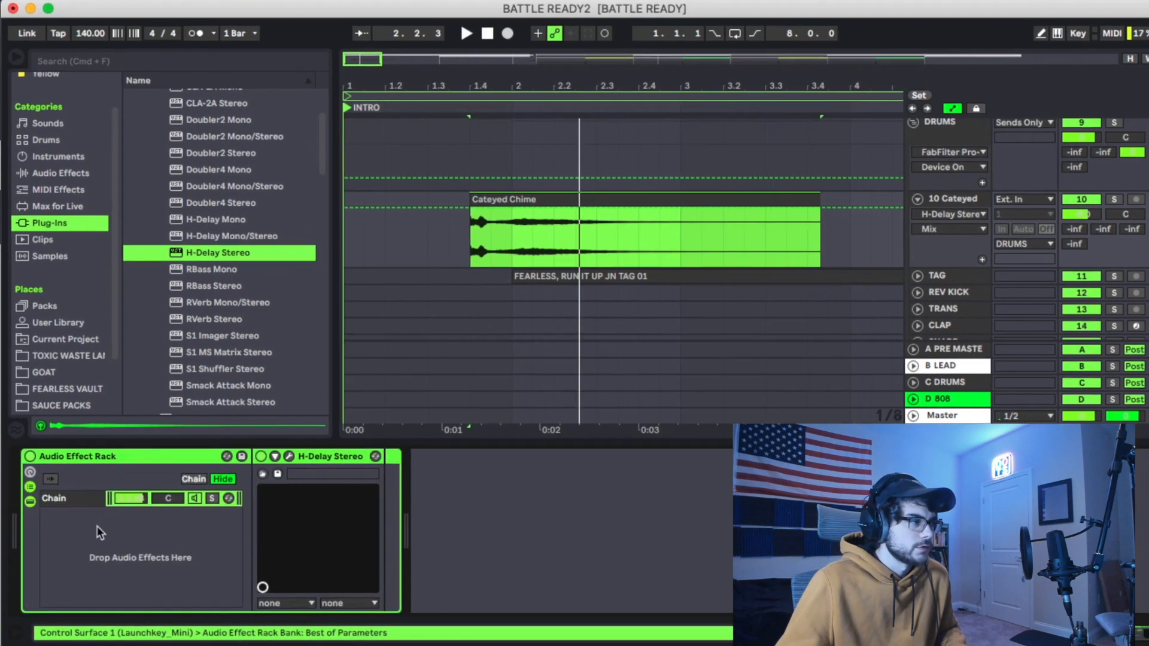
right_click(97, 525)
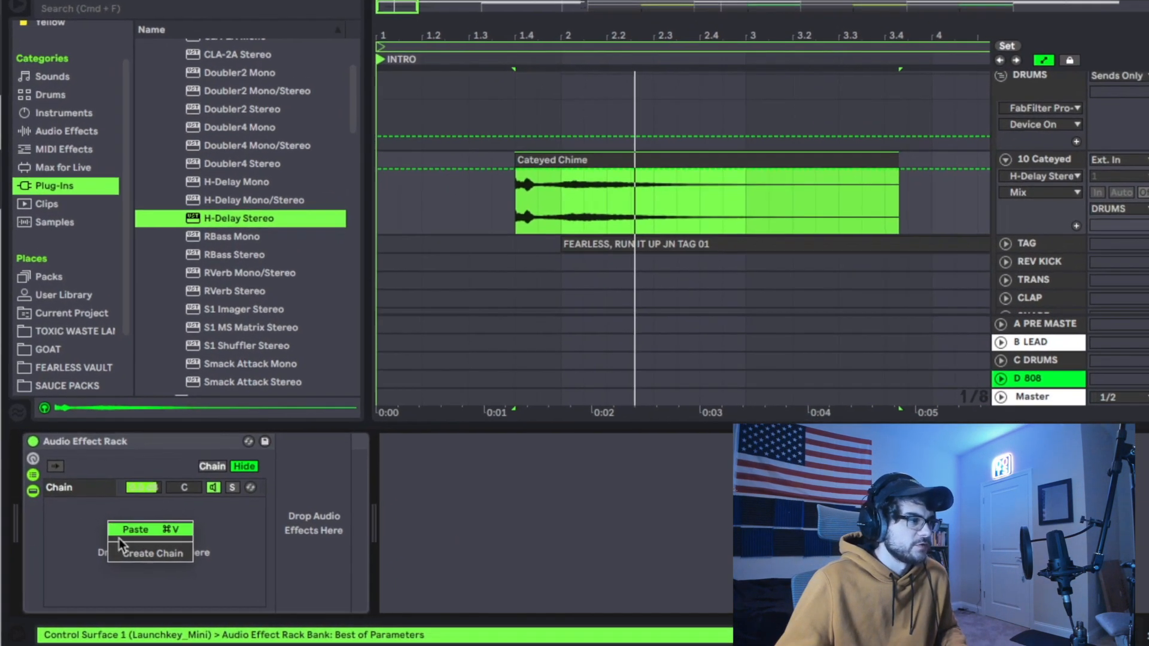
left_click(122, 545)
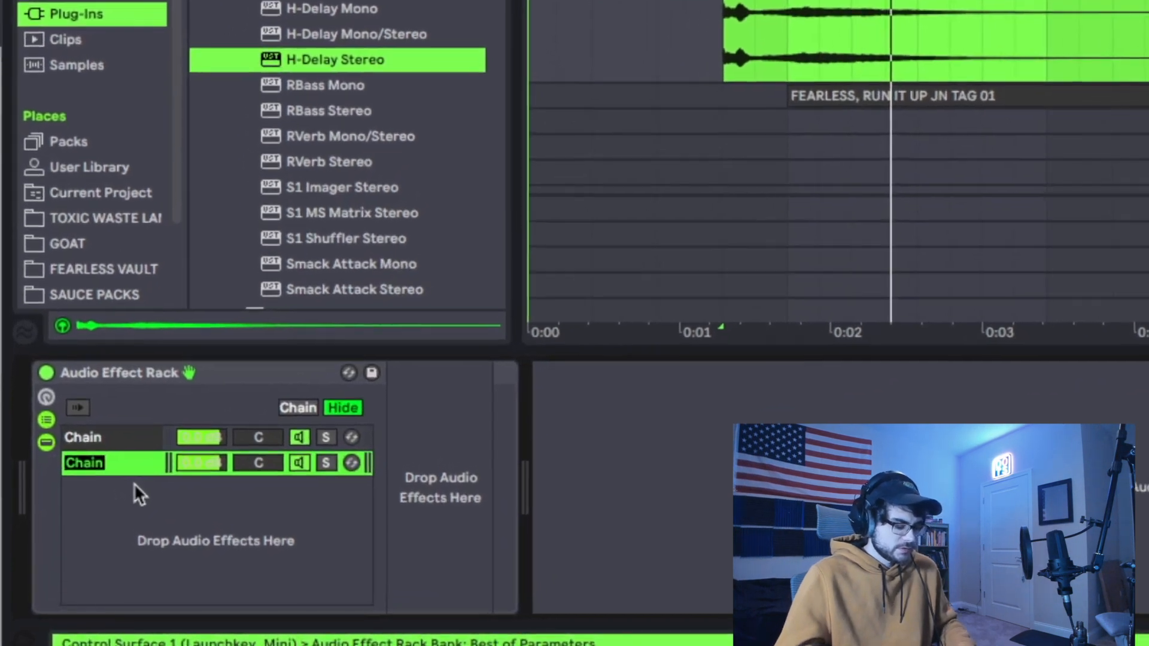
type("DRY")
key("Return")
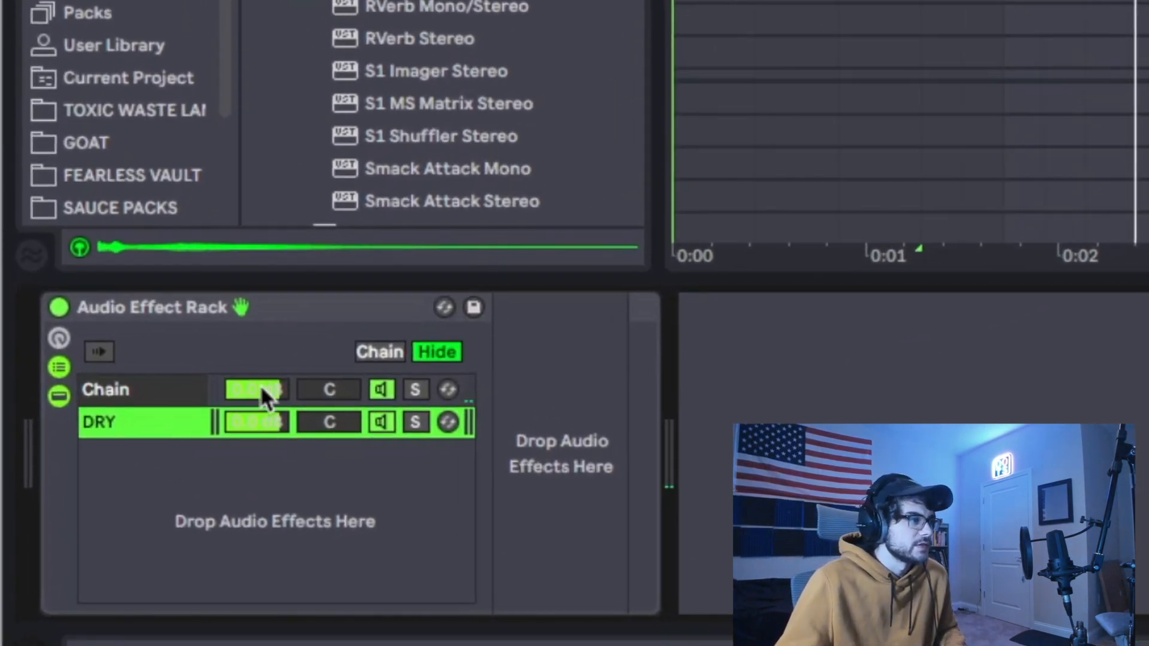
Play the chime and set the delay chain's volume to -6.0 dB against the DRY chain
key("space")
left_click_drag(260, 389, 259, 402)
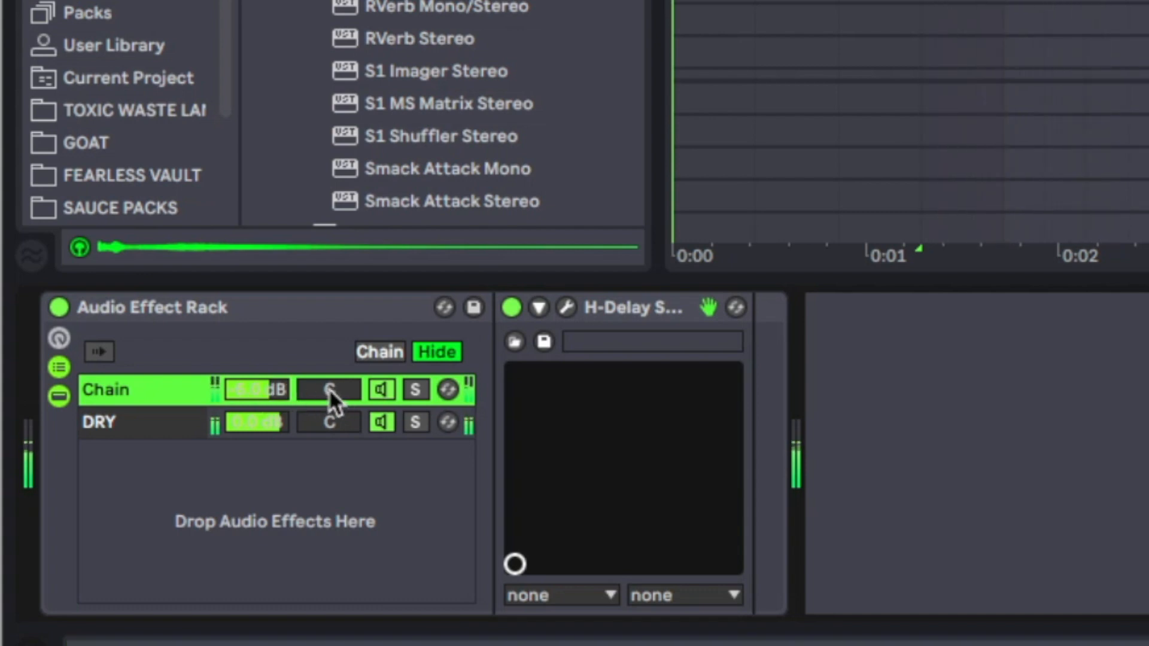
left_click_drag(313, 421, 317, 433)
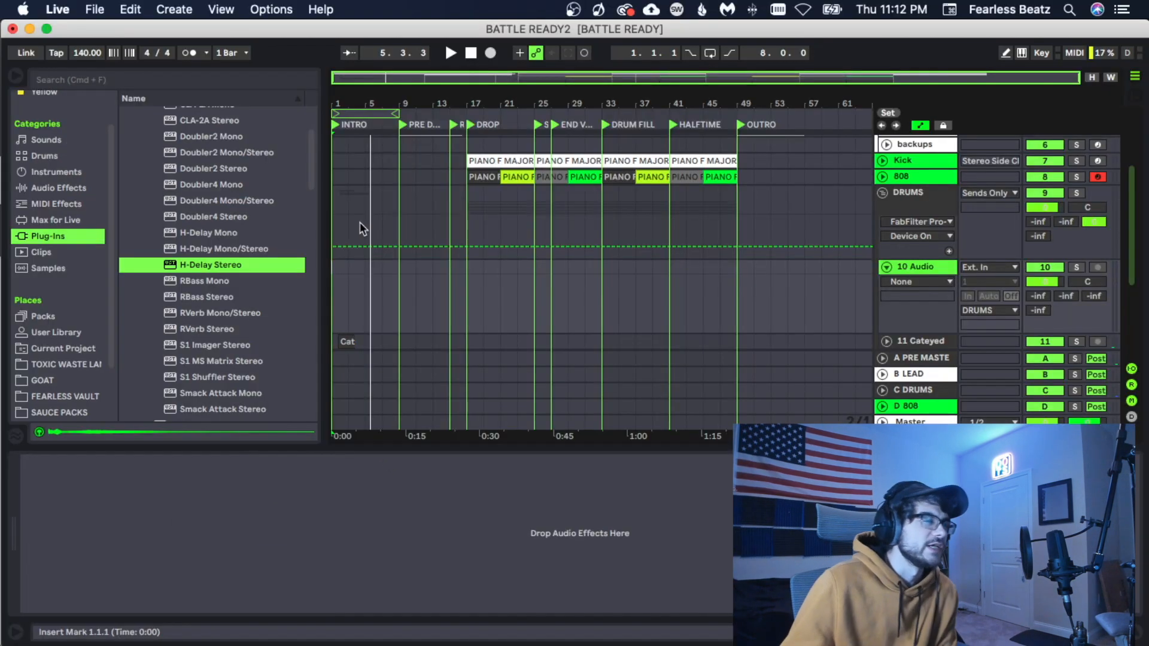
Play the intro and lower the Cobra Trap Ambience 7 track's volume to -19.0 dB
key("plus")
key("plus")
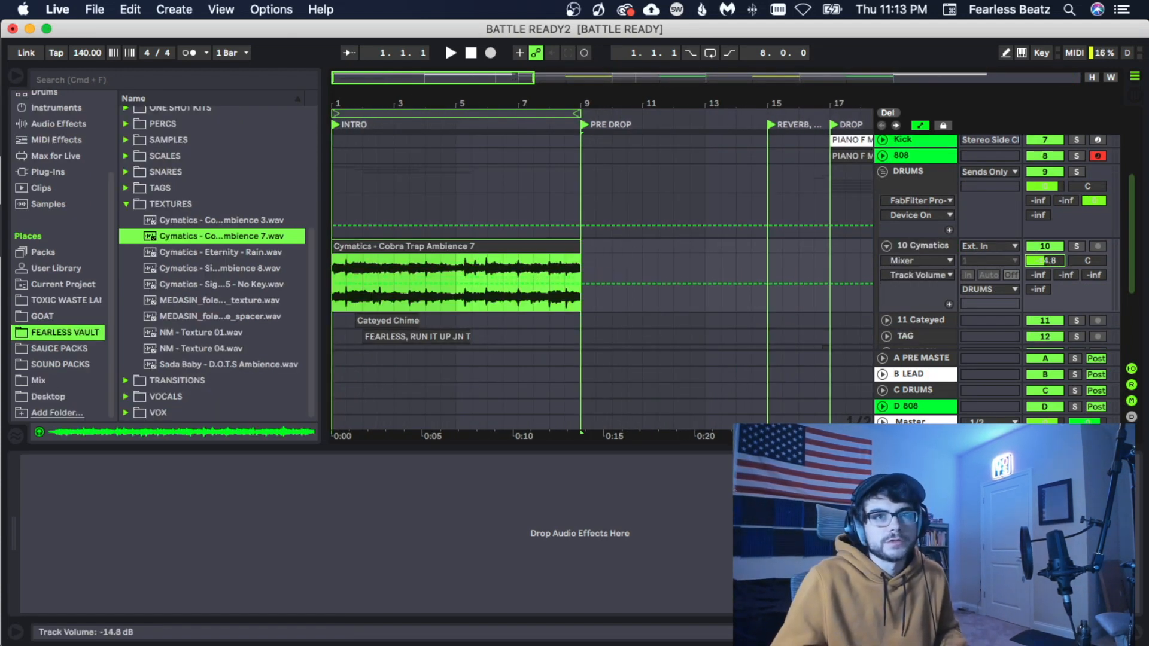
key("space")
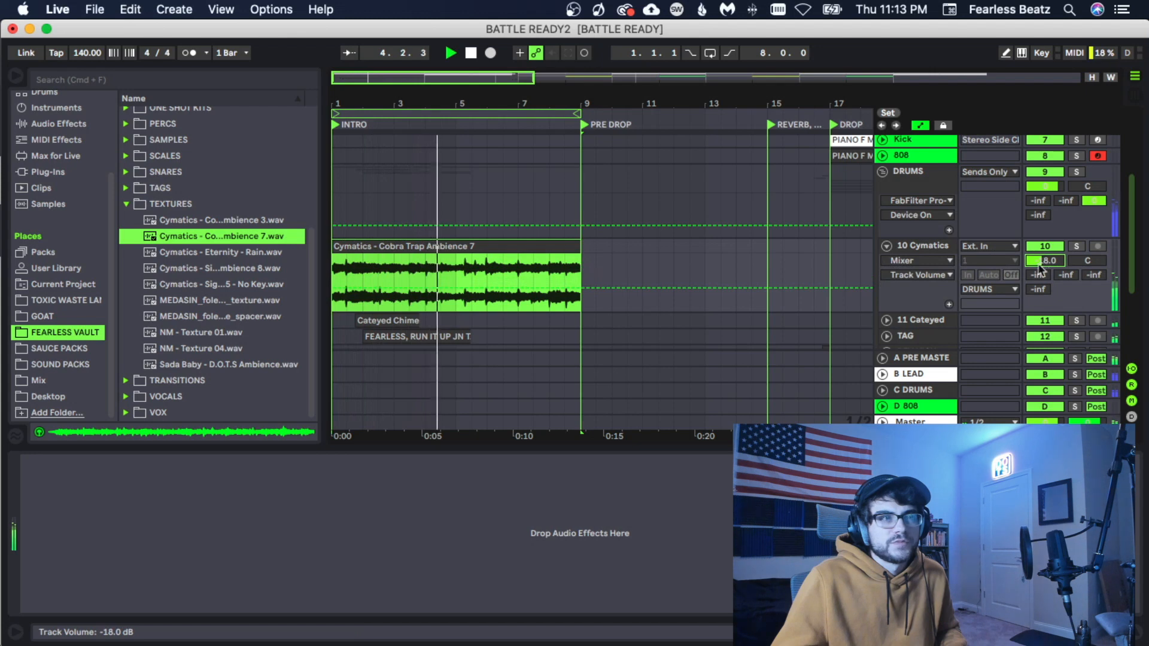
key("space")
key("space")
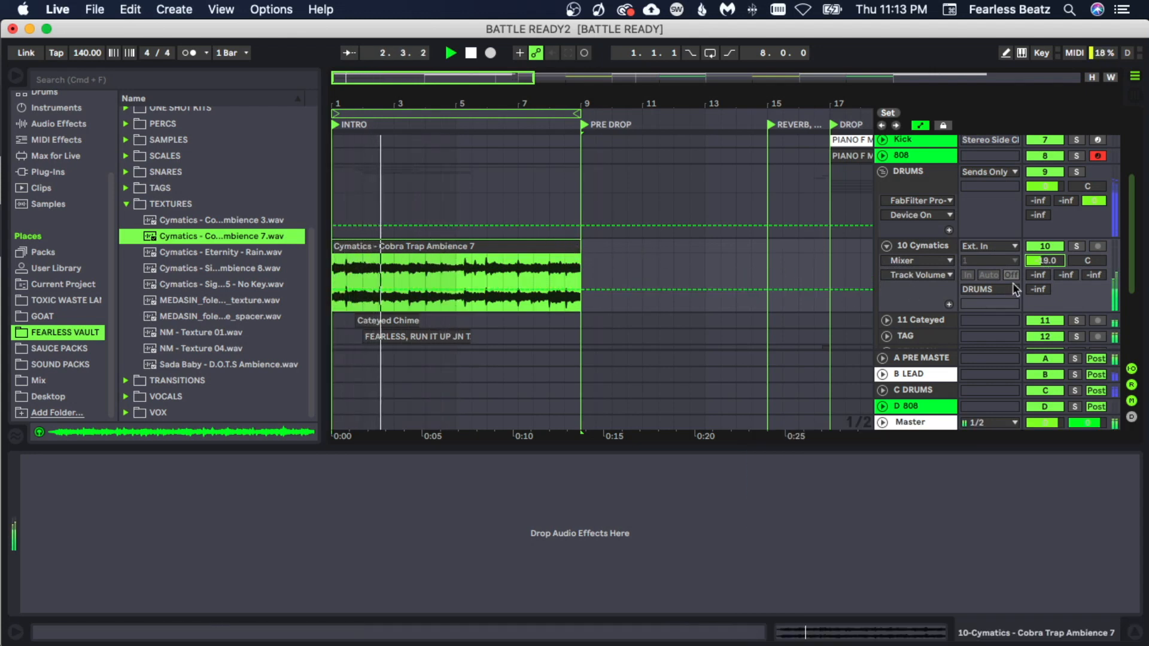
right_click(1045, 261)
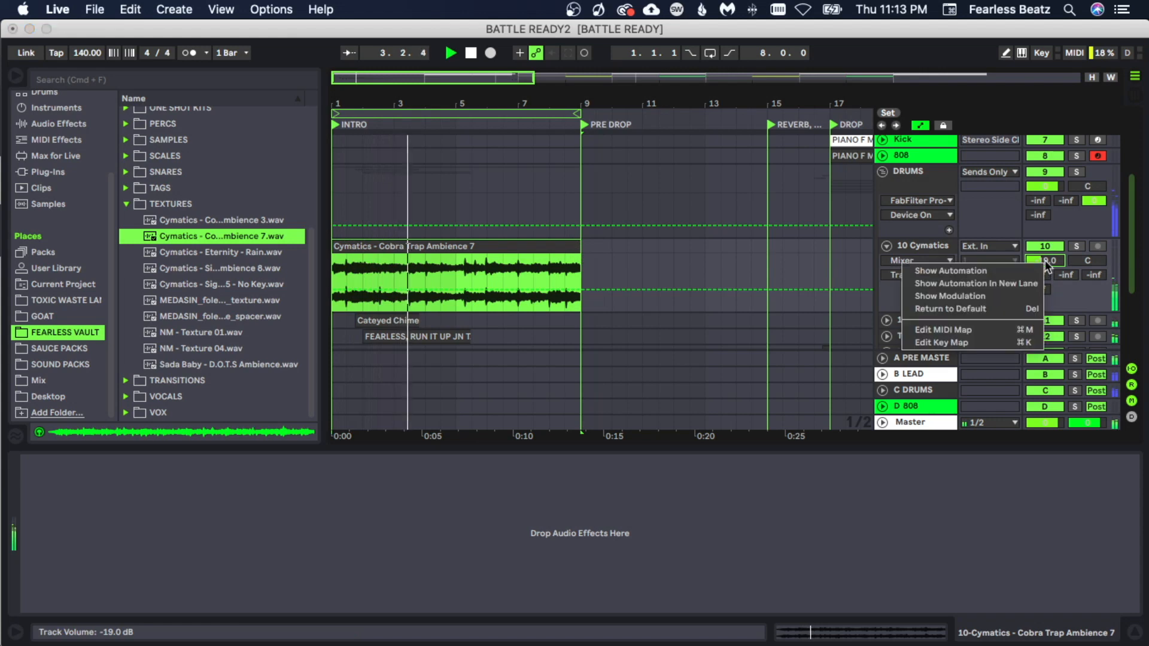
left_click(1020, 283)
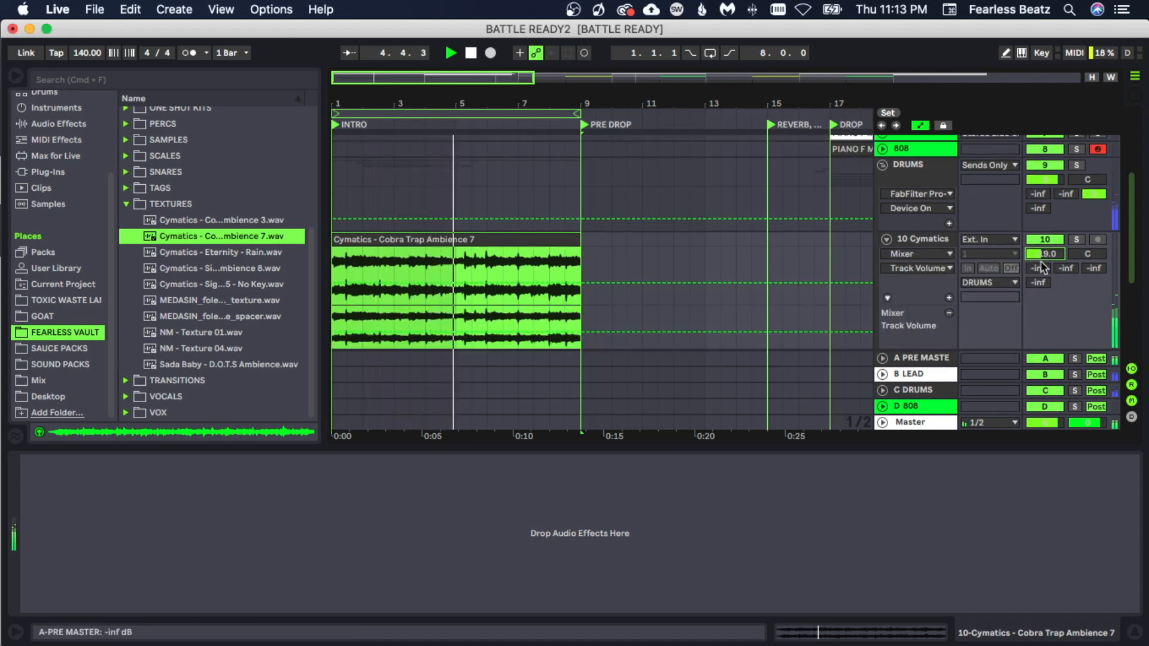
scroll(822, 268, "down", 3)
left_click(949, 231)
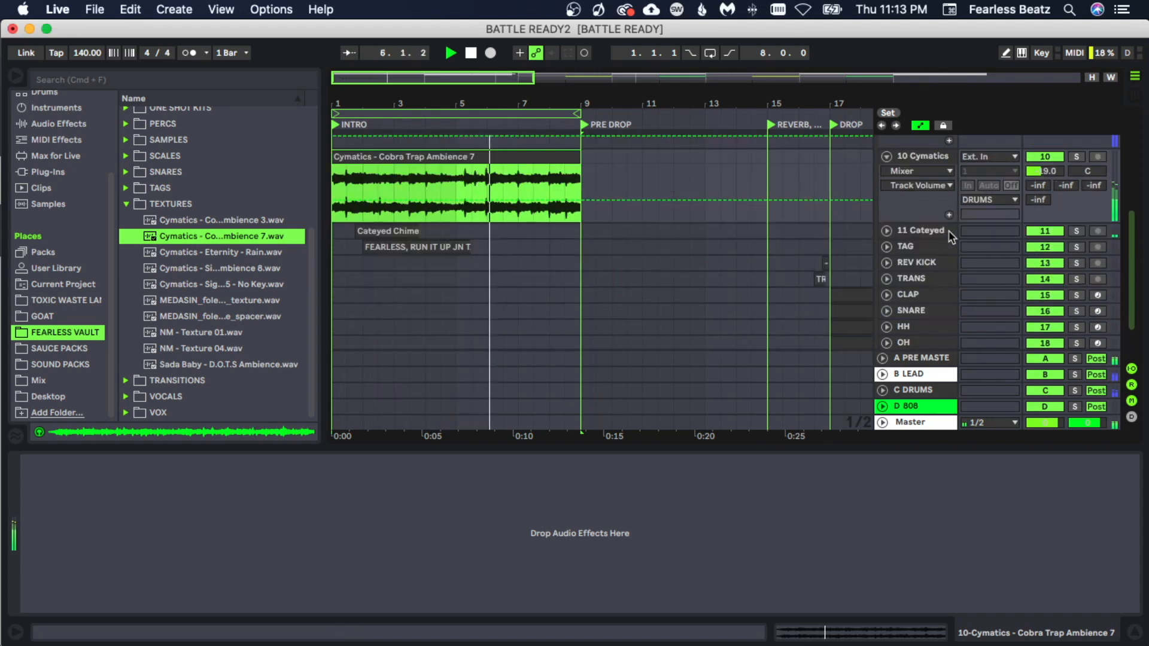
Automate the ambience track's volume to fade down from -19.0 dB at bar 8 until bar 11, and audition the intro
scroll(921, 238, "up", 3)
scroll(912, 244, "up", 3)
scroll(721, 279, "down", 3)
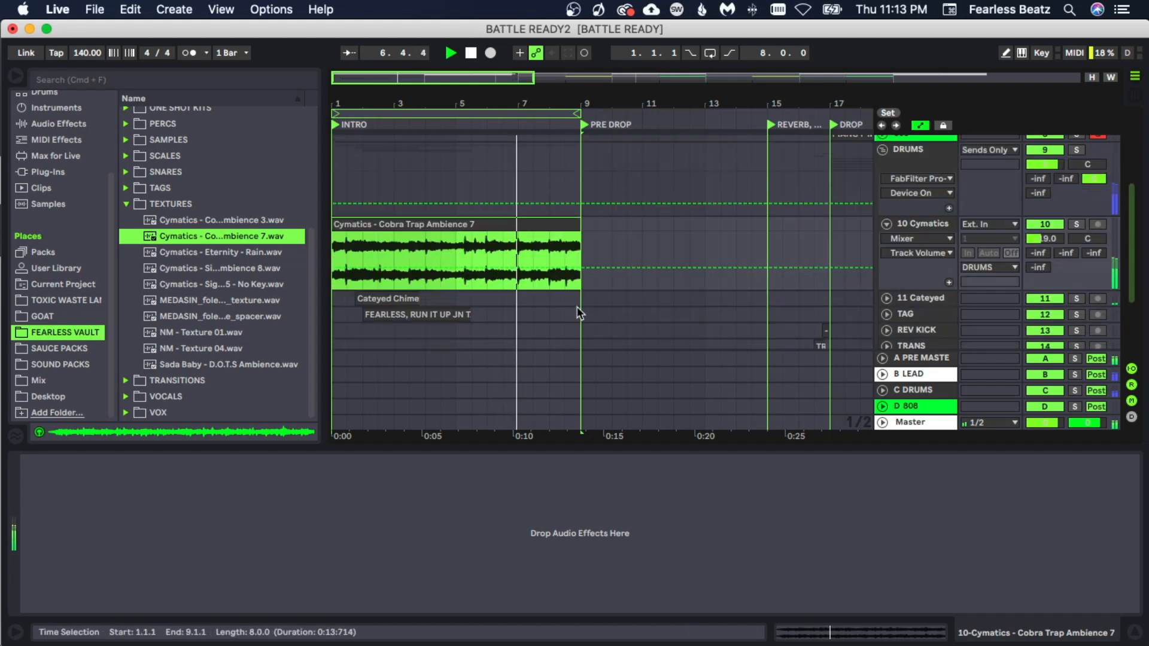
left_click(548, 270)
left_click_drag(613, 268, 643, 291)
key("space")
key("space")
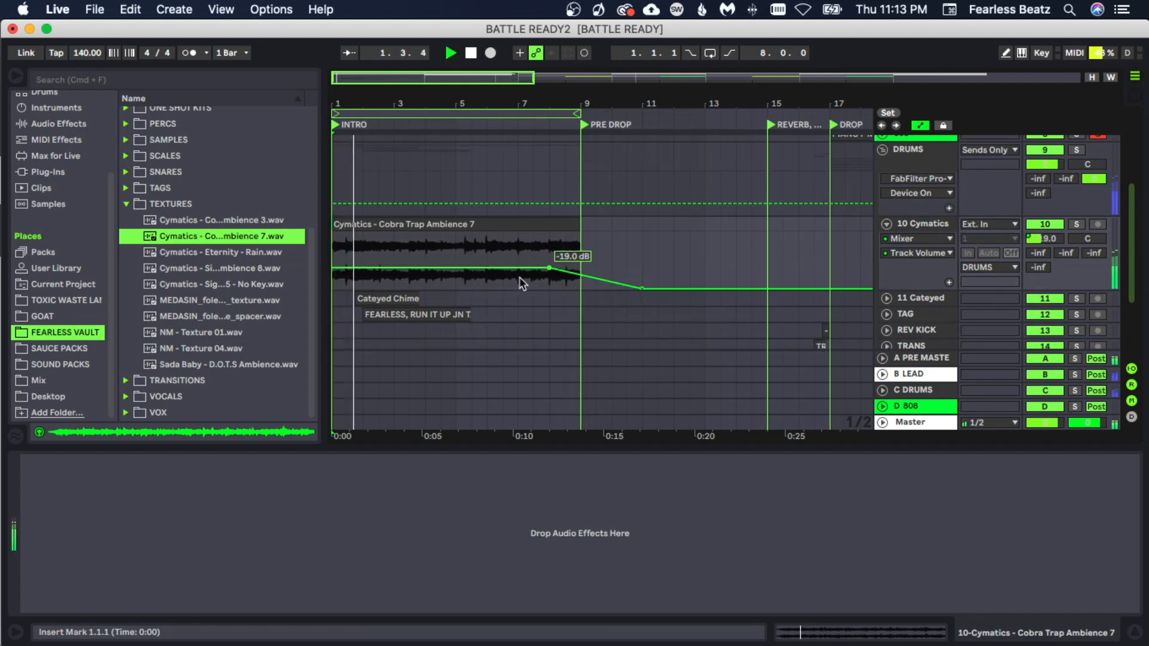
key("space")
key("space")
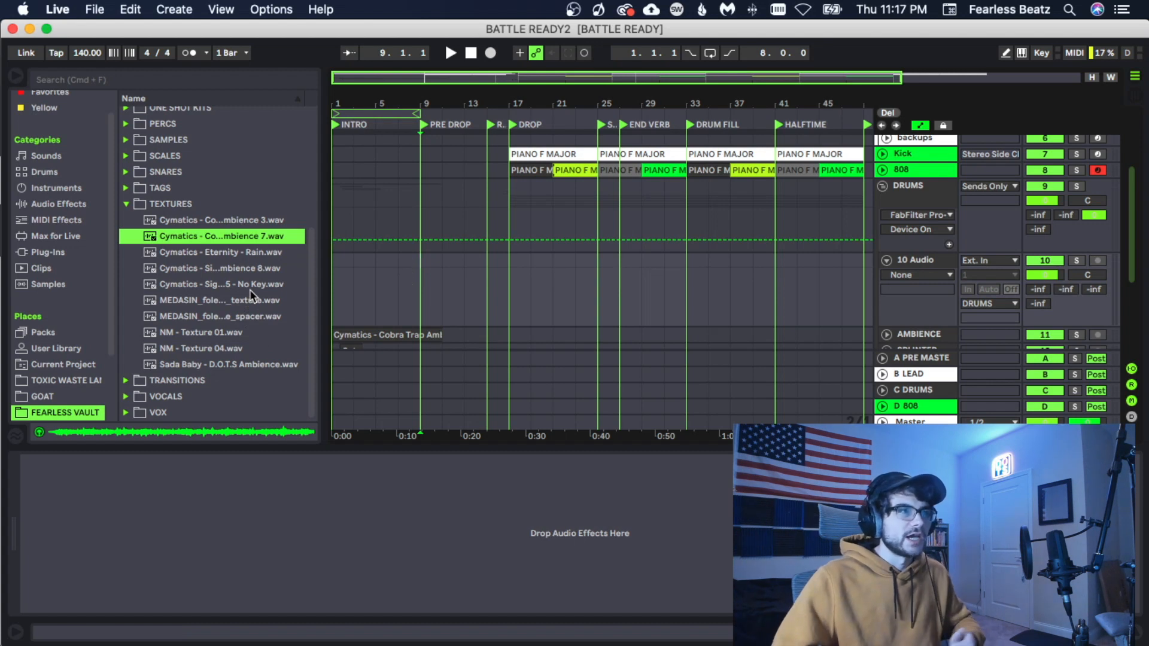
Mark bars 9 to 17 for the pre-drop drums and place the KSHMR_Short_Fill_100BPM_10 sample at bar 9 on the fill track
mouse_move(424, 259)
left_mouse_down()
mouse_move(488, 323)
mouse_move(515, 323)
left_mouse_up()
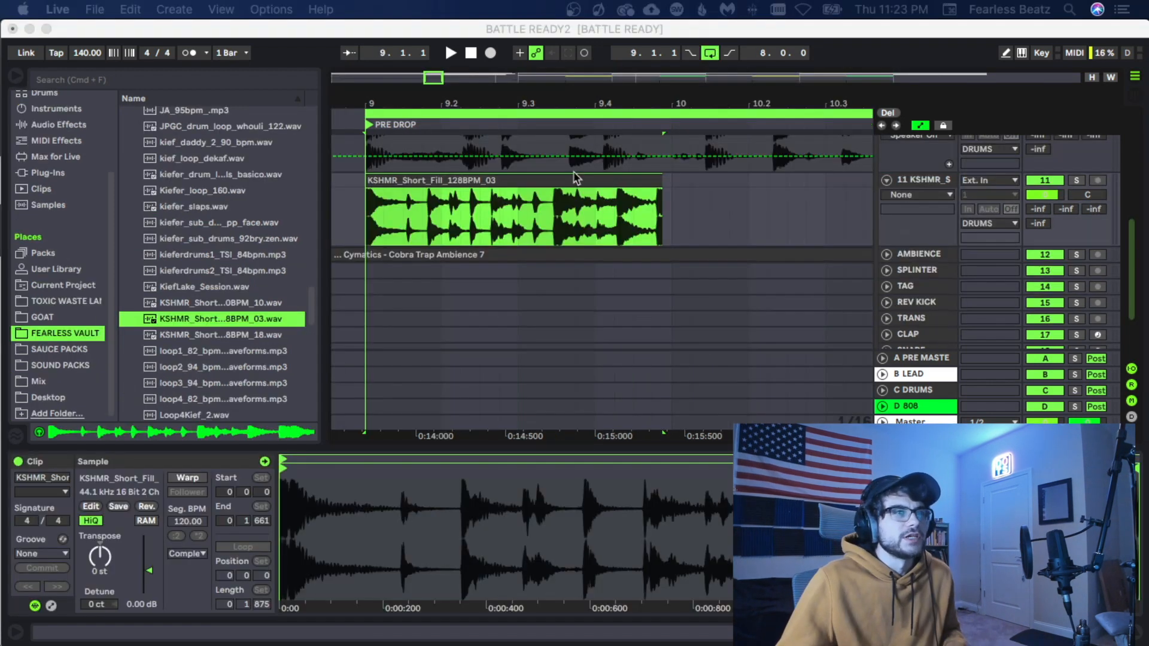
left_click(573, 179)
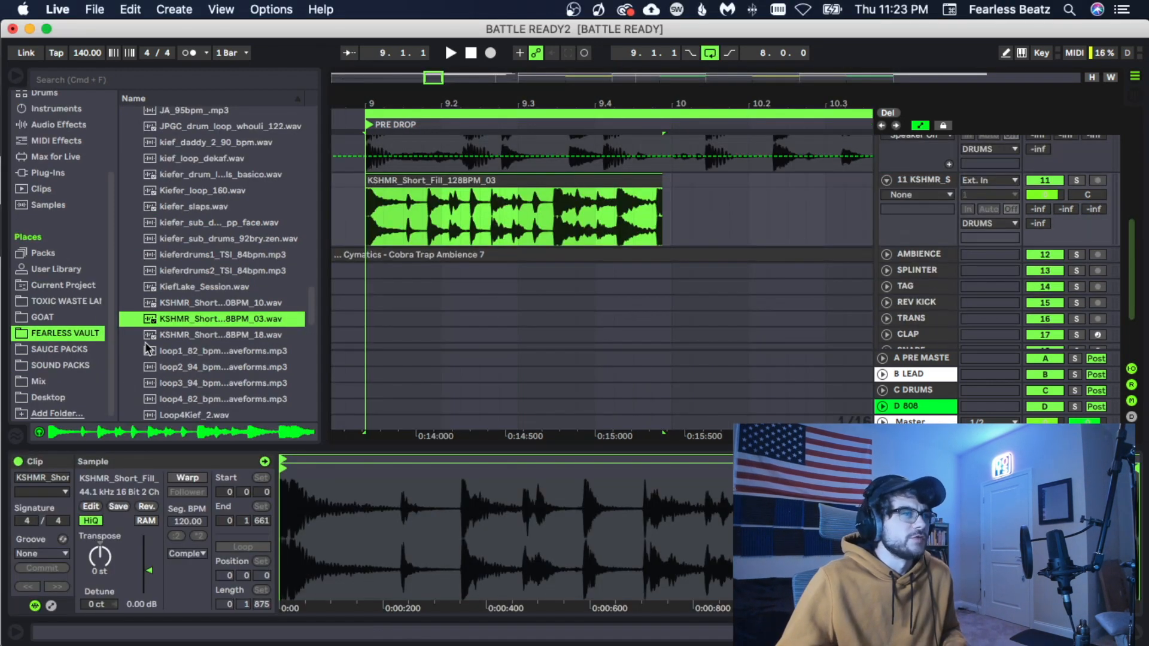
left_click(184, 317)
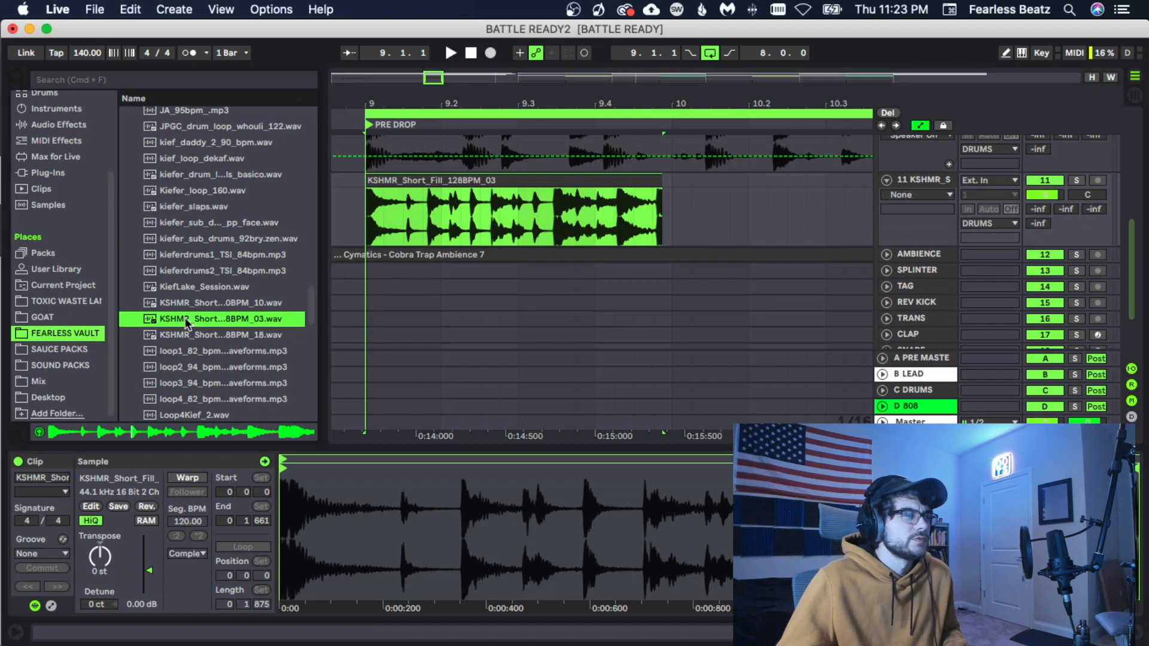
left_click(445, 179)
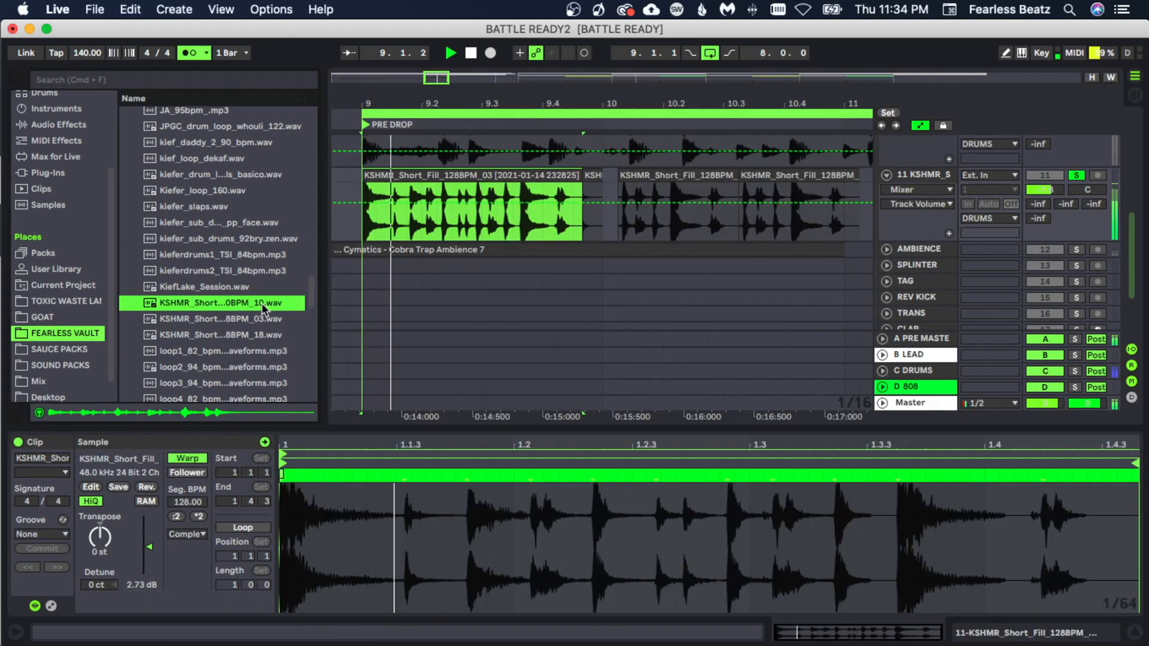
left_click_drag(261, 303, 370, 200)
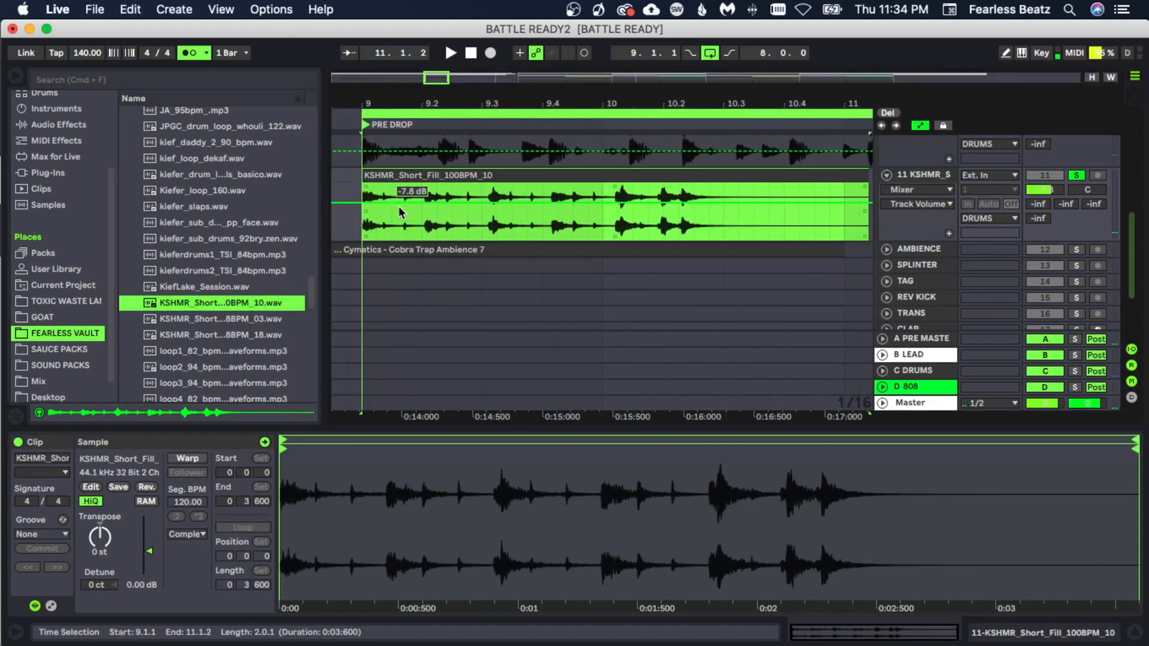
Warp the KSHMR_Short_Fill_100BPM_10 clip with a segment tempo of 100 BPM and audition it
key("space")
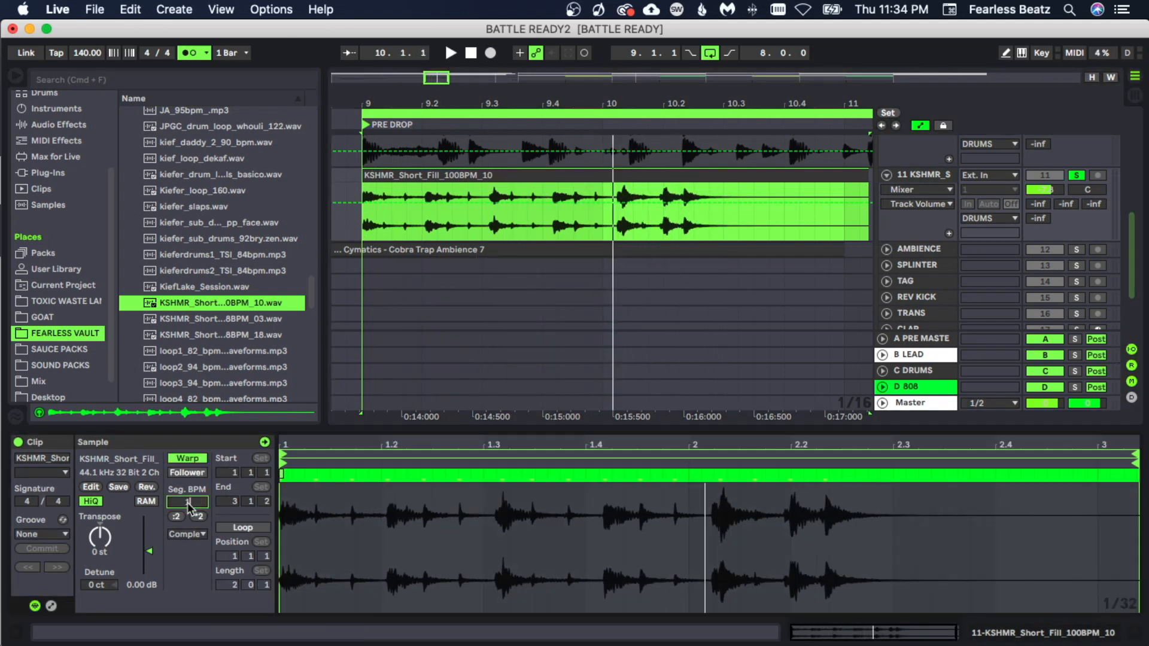
type("100")
key("Return")
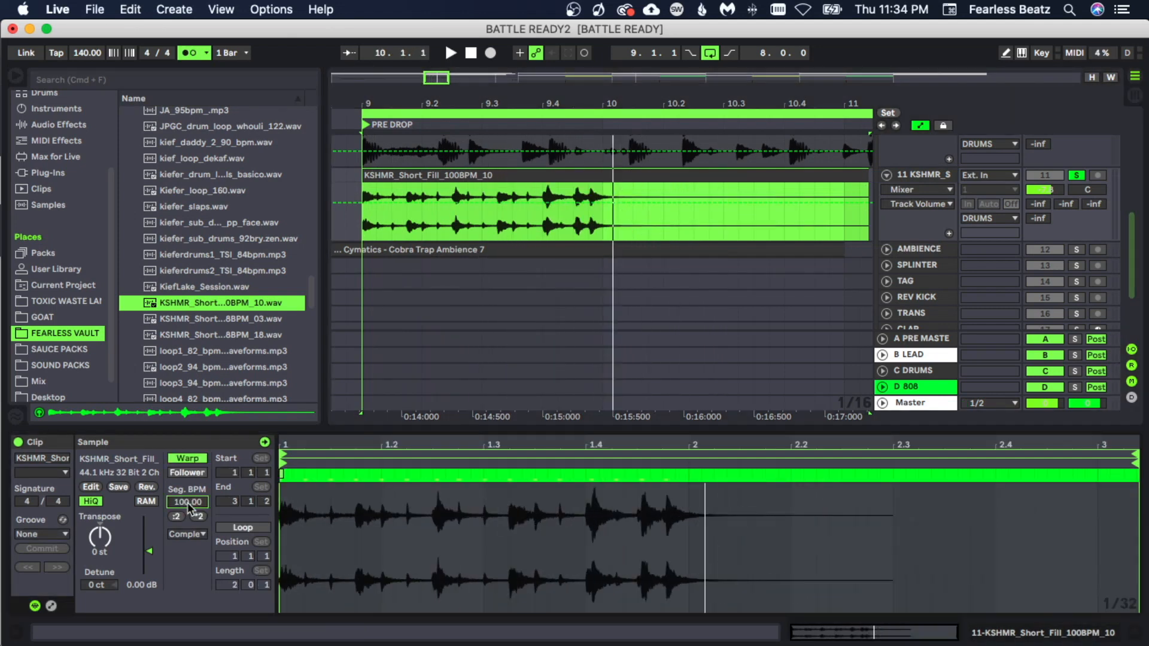
key("space")
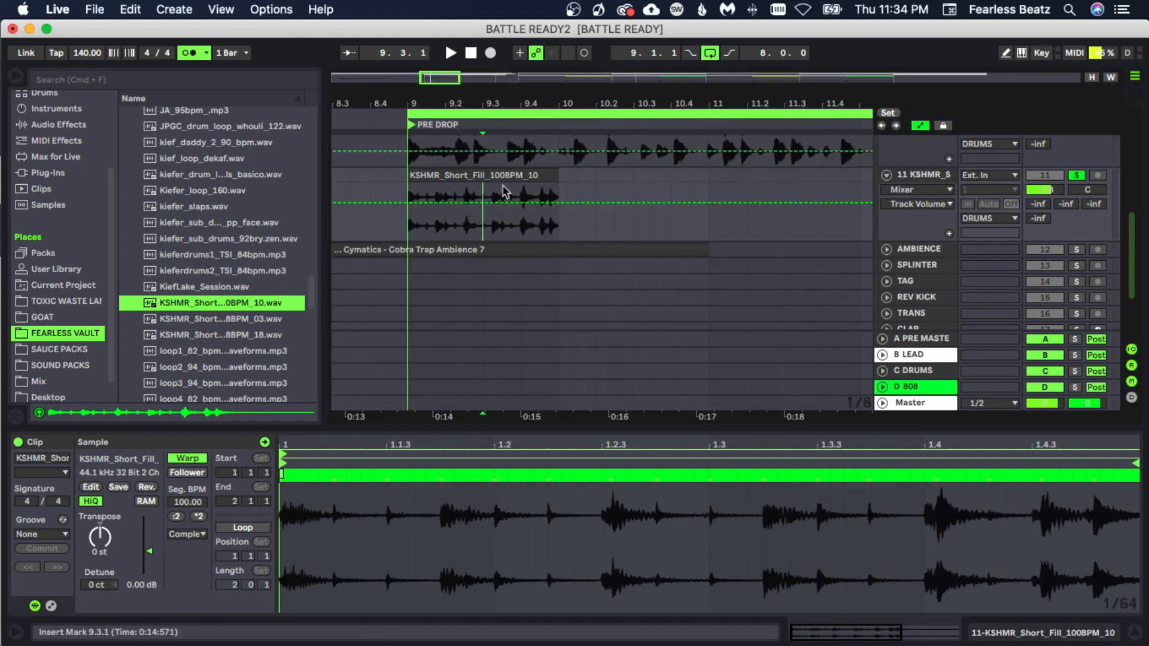
Split the fill clip at 9.3, move its second half aside, and repeat the first half from 9.3 to bar 10
key("super+e")
left_click_drag(515, 175, 611, 184)
left_click(453, 175)
key("super+d")
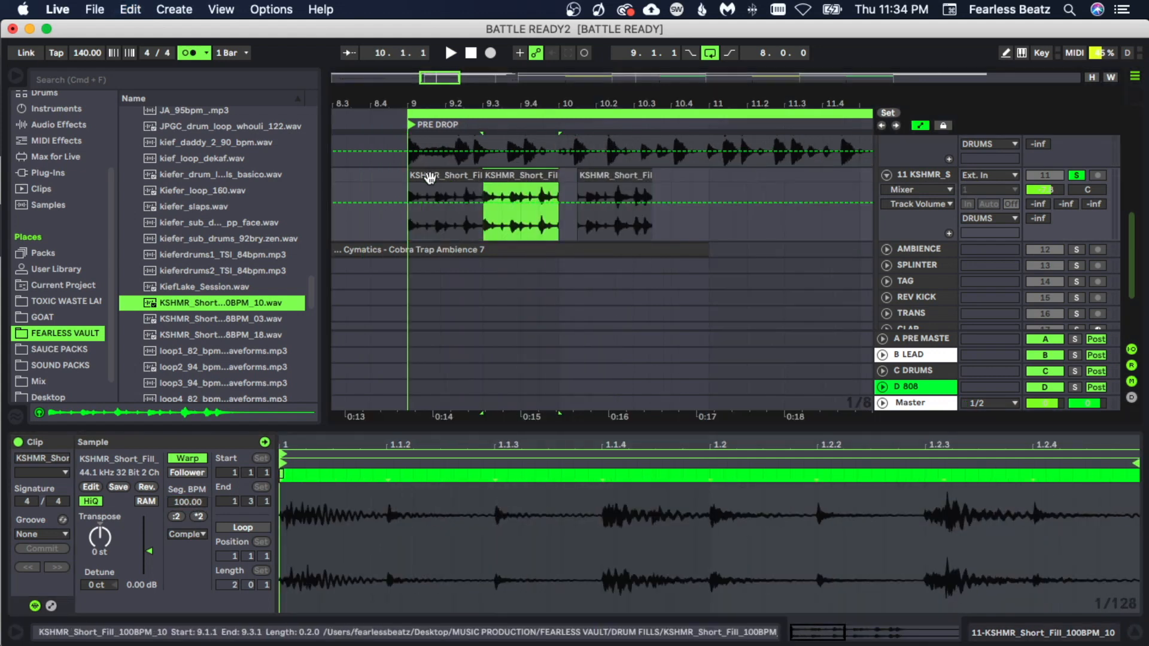
key("space")
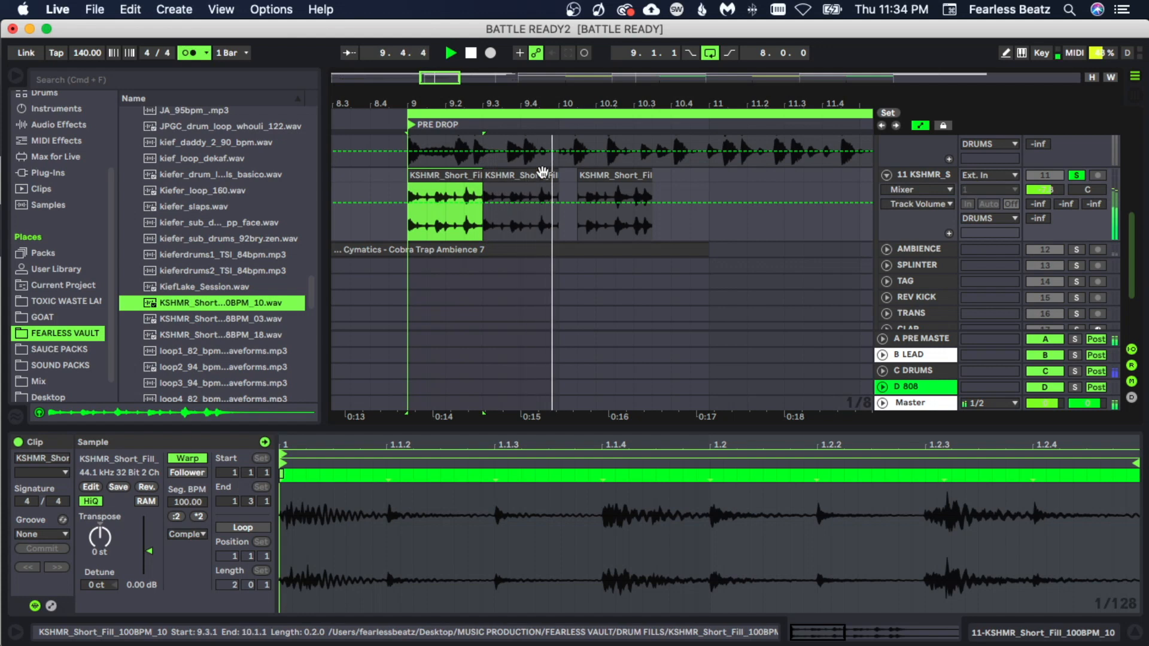
key("space")
left_click_drag(594, 176, 674, 181, "alt")
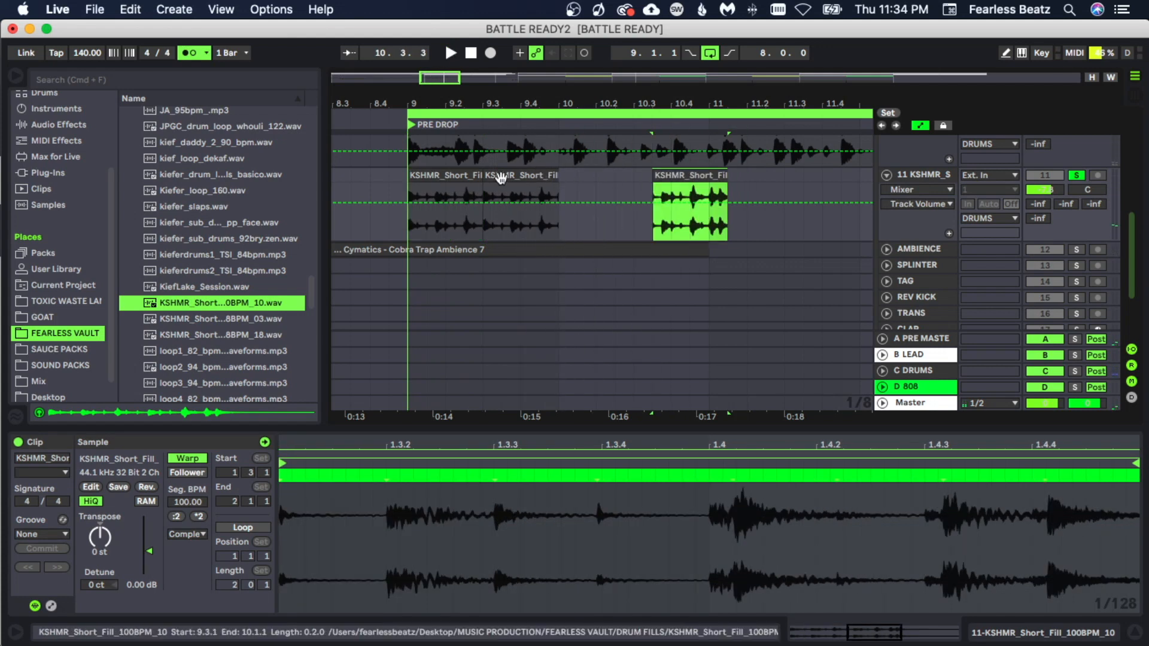
Repeat the fill's first half from bar 10 to 10.3 and place the second half from 10.3 to bar 11
left_click(475, 189)
key("space")
key("super+d")
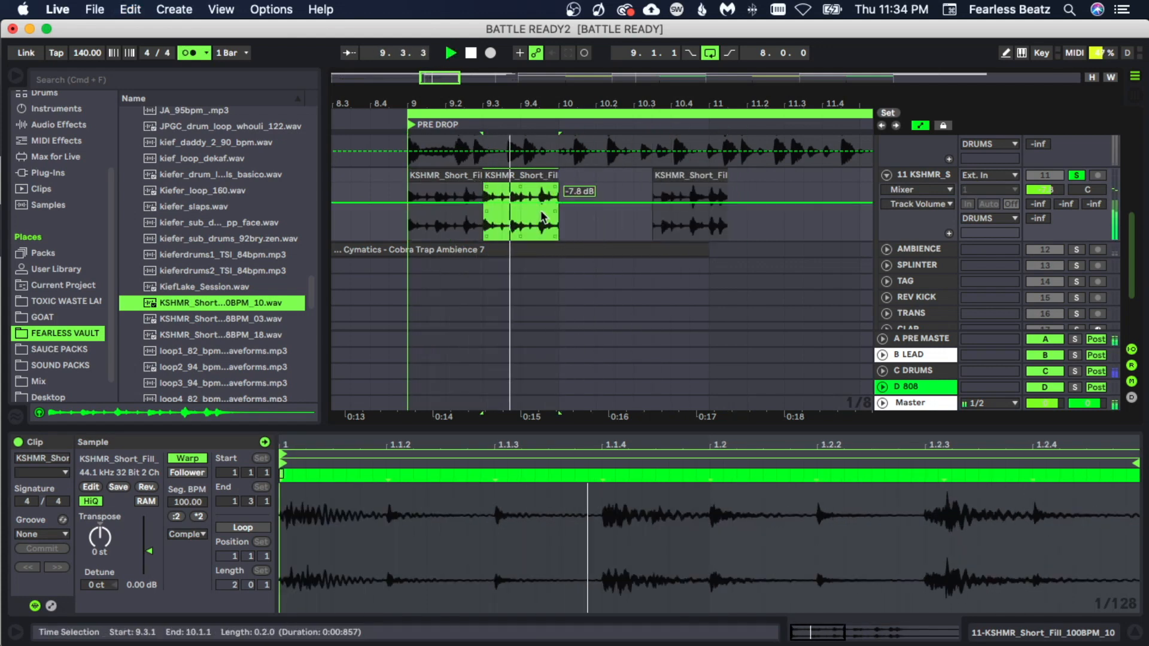
key("super+d")
left_click_drag(596, 192, 748, 188, "alt")
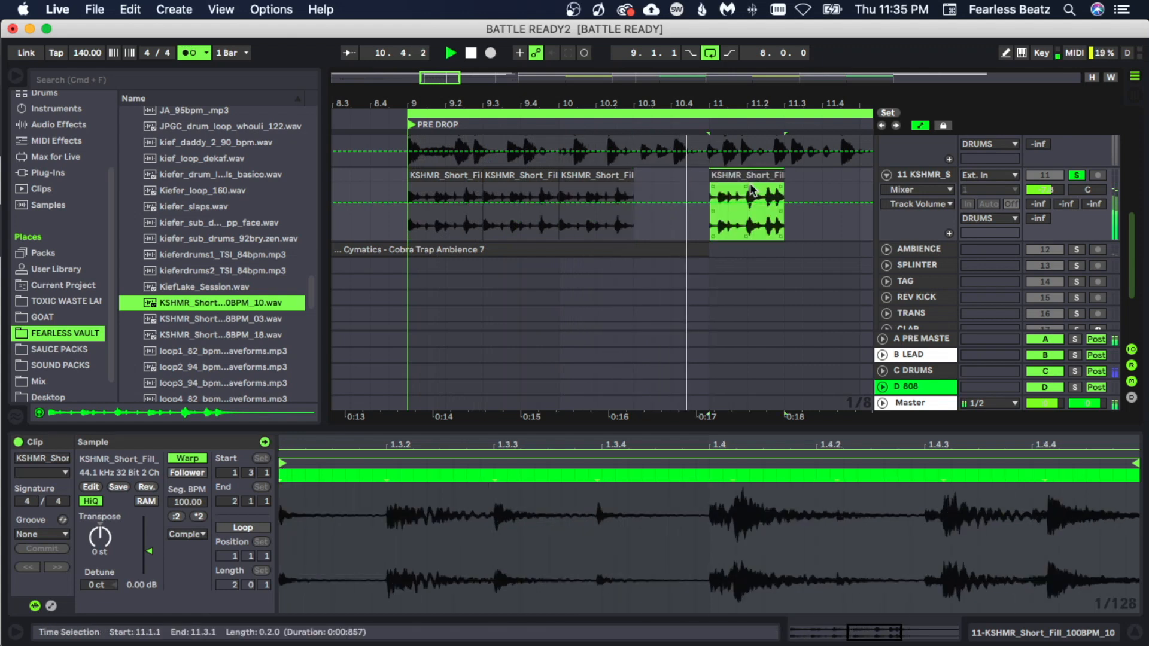
left_click(607, 175)
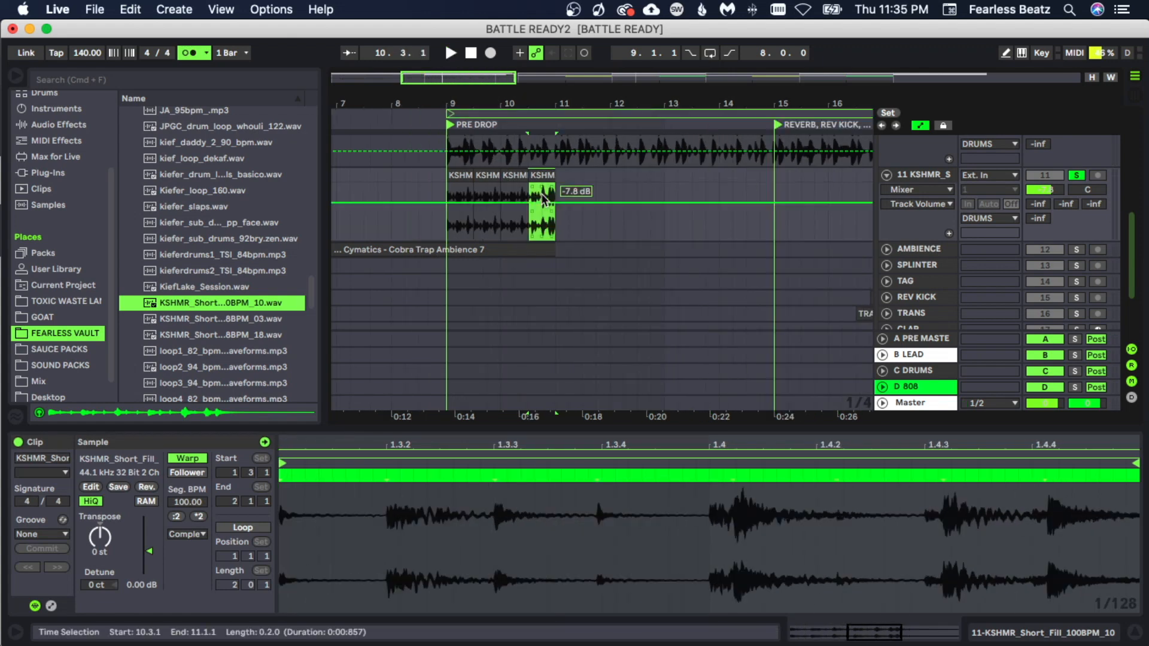
Play the looped pre-drop, raise the fill track's volume, and unsolo the track to hear it with the full mix
left_click(711, 54)
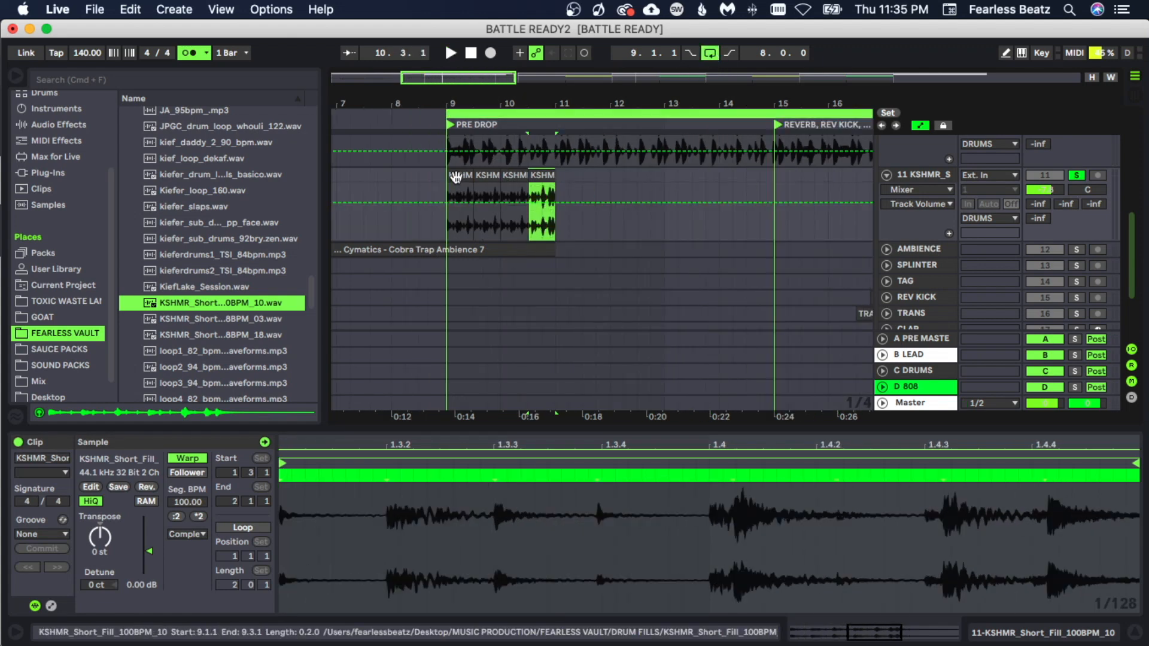
key("space")
key("space")
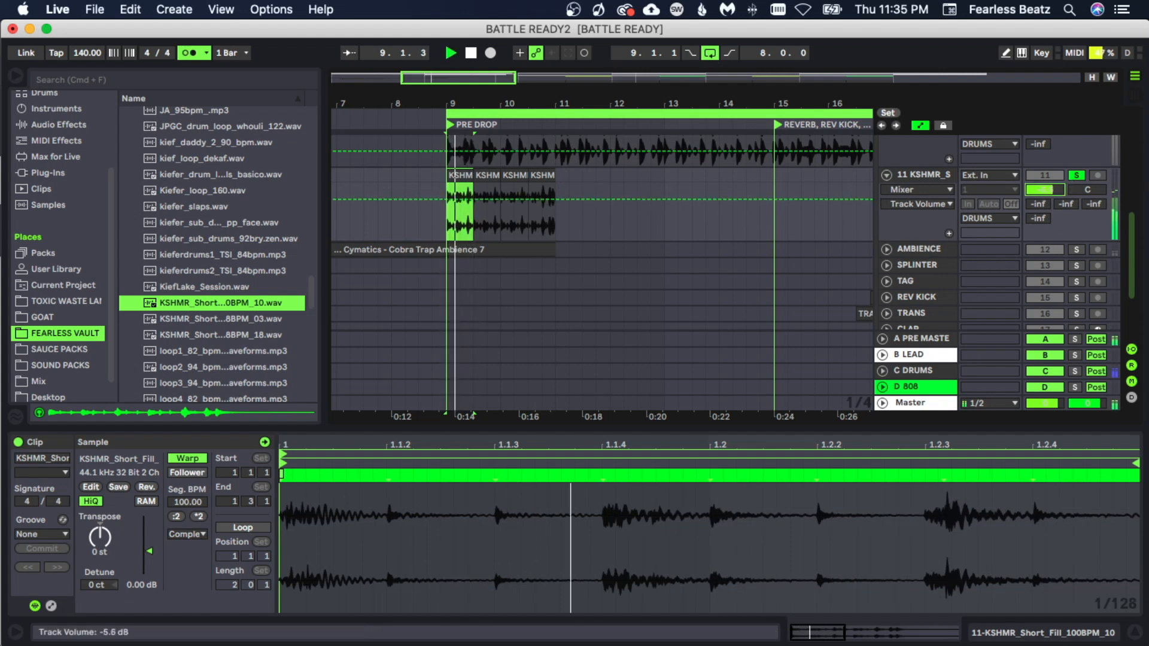
left_click_drag(1044, 189, 1044, 178)
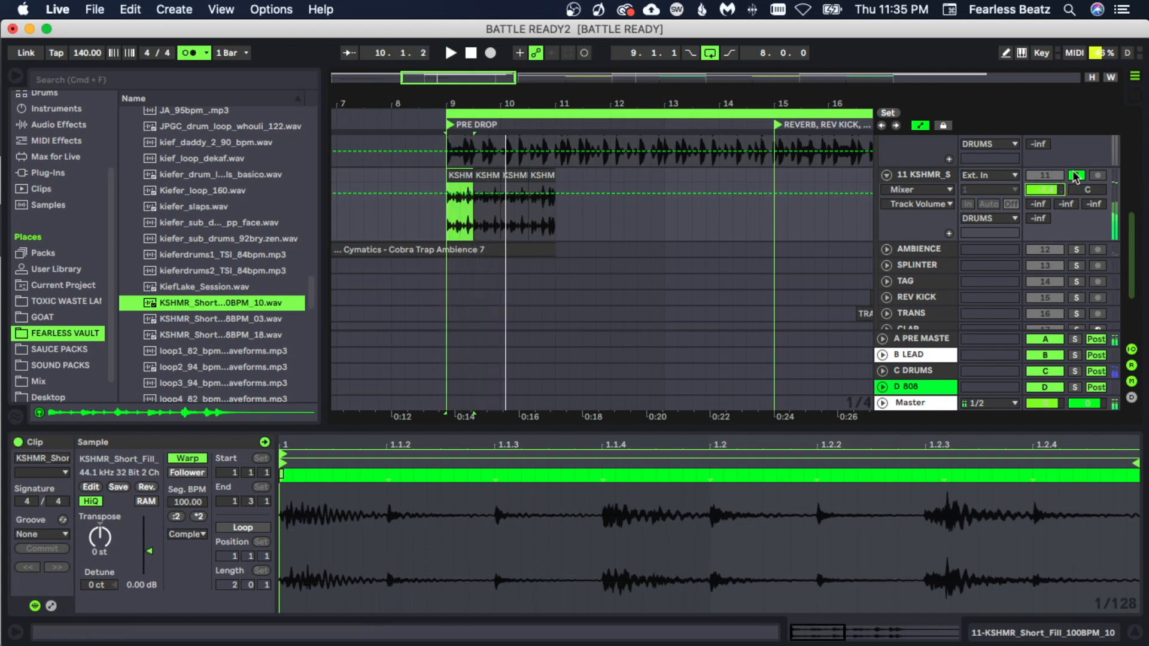
left_click(1075, 175)
key("space")
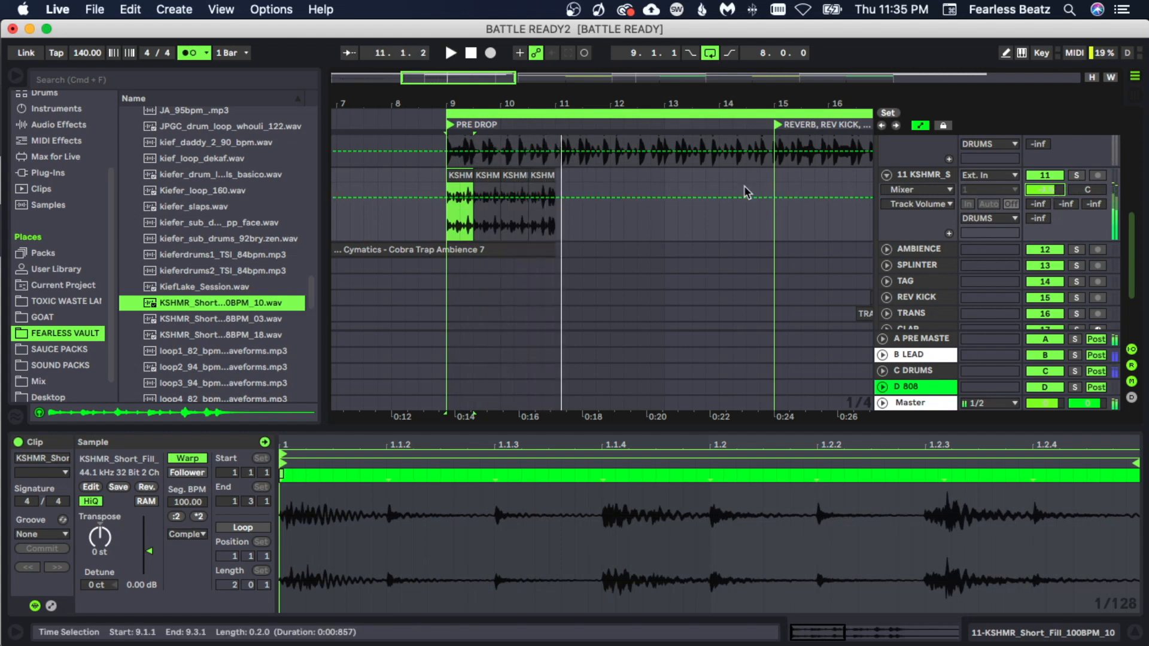
Duplicate the two-bar fill pattern from bars 9 to 11 until it reaches the drop at bar 17
key("space")
left_click_drag(560, 188, 453, 182)
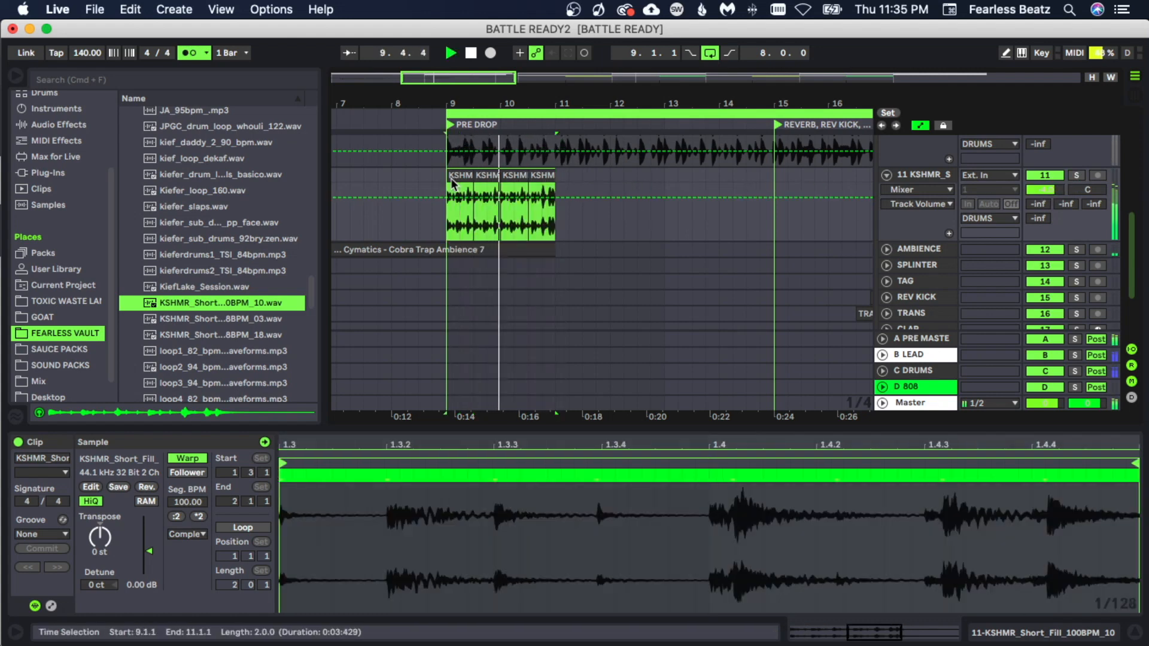
key("super+d")
key("super+d")
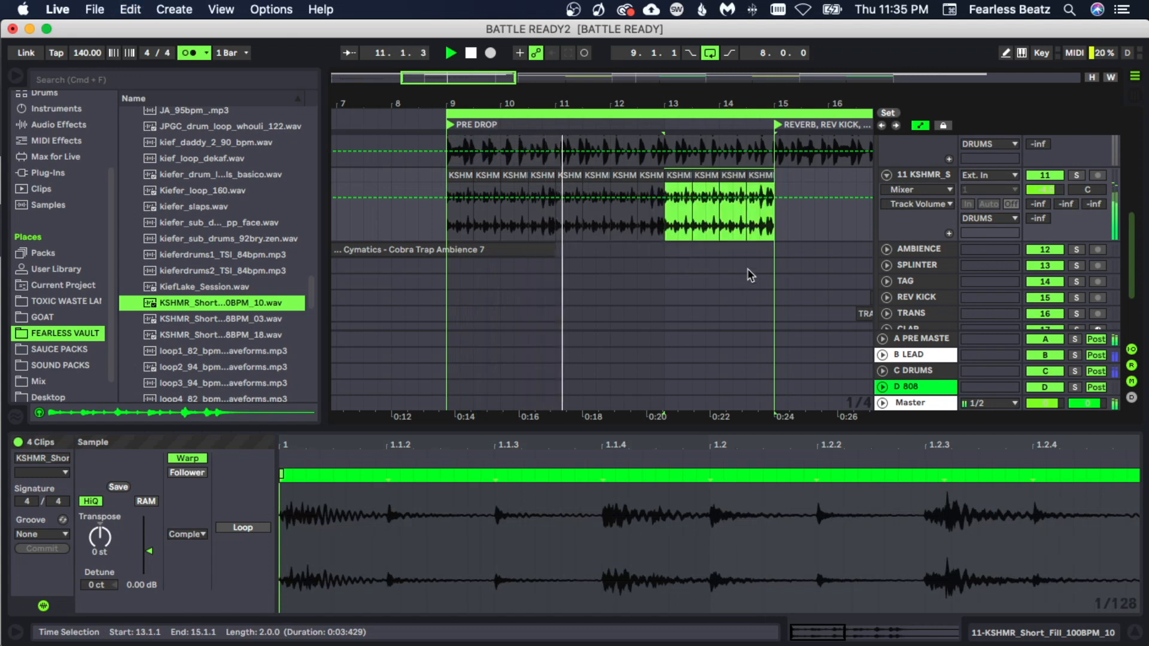
left_click(671, 233)
scroll(700, 222, "up", 5)
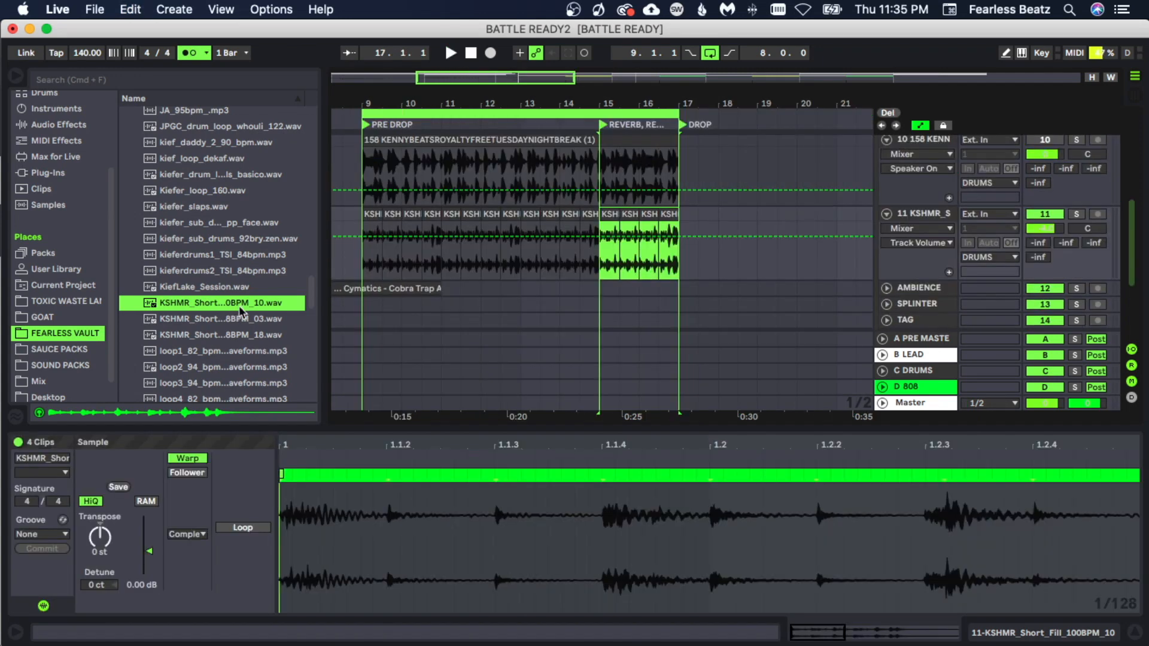
Play the pre-drop from bar 9 and lower the fill track's volume slightly
left_click(365, 214)
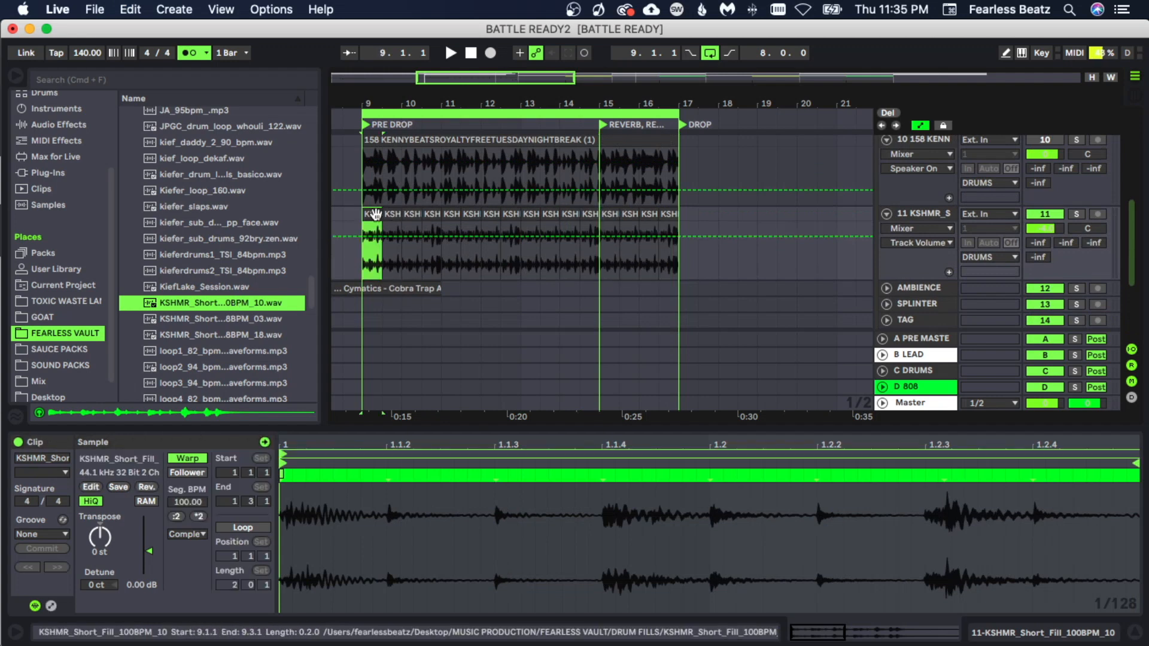
key("space")
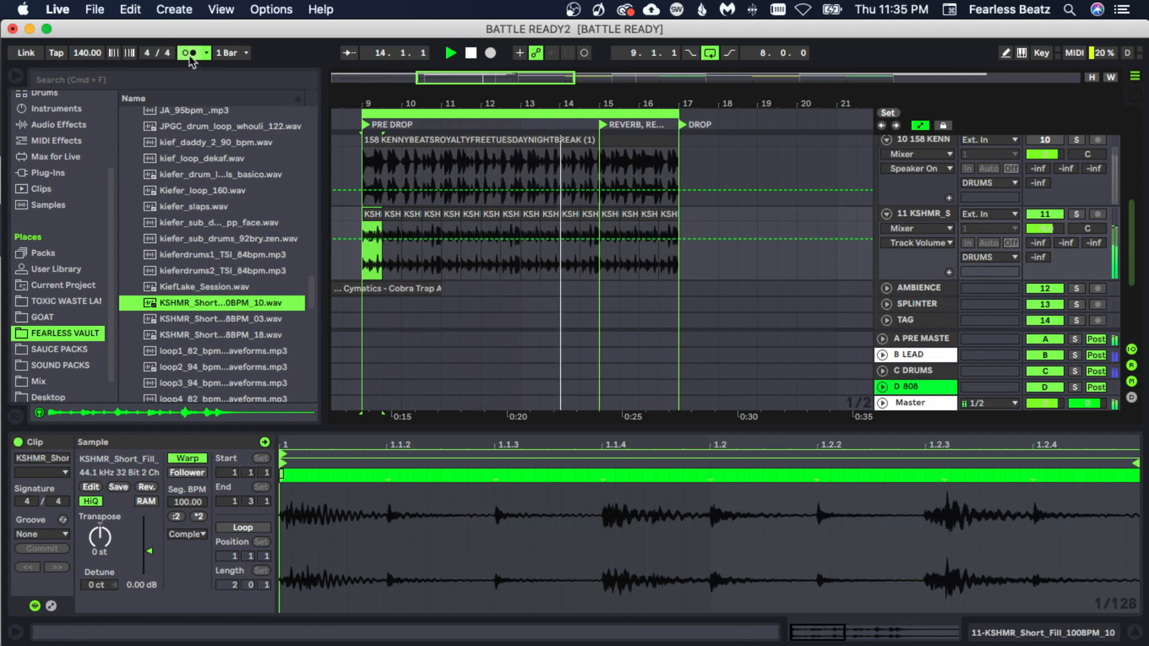
left_click_drag(1042, 230, 1044, 233)
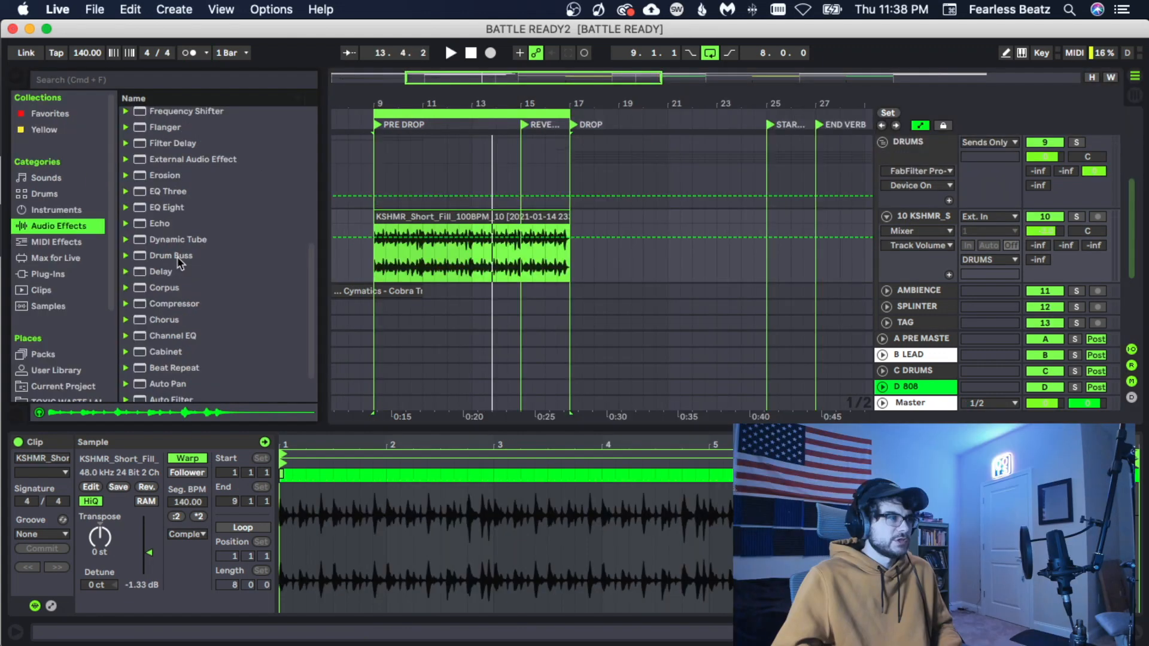
Add Drum Buss to the KSHMR fill track and solo the track during playback
left_click_drag(177, 256, 309, 501)
key("space")
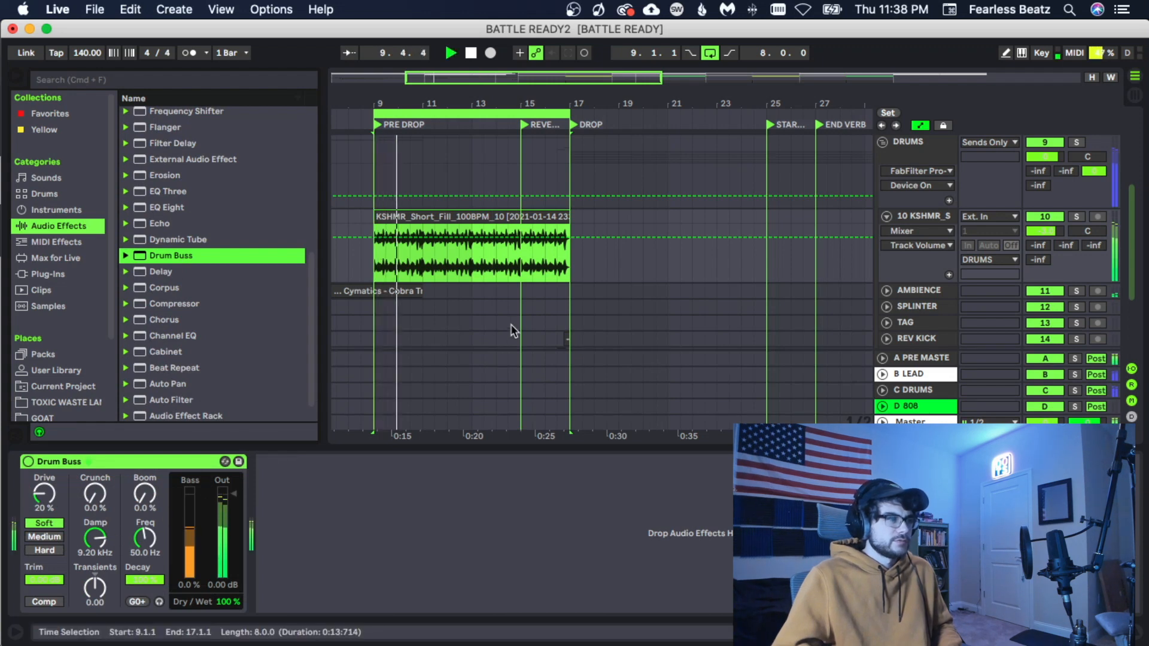
left_click(1076, 216)
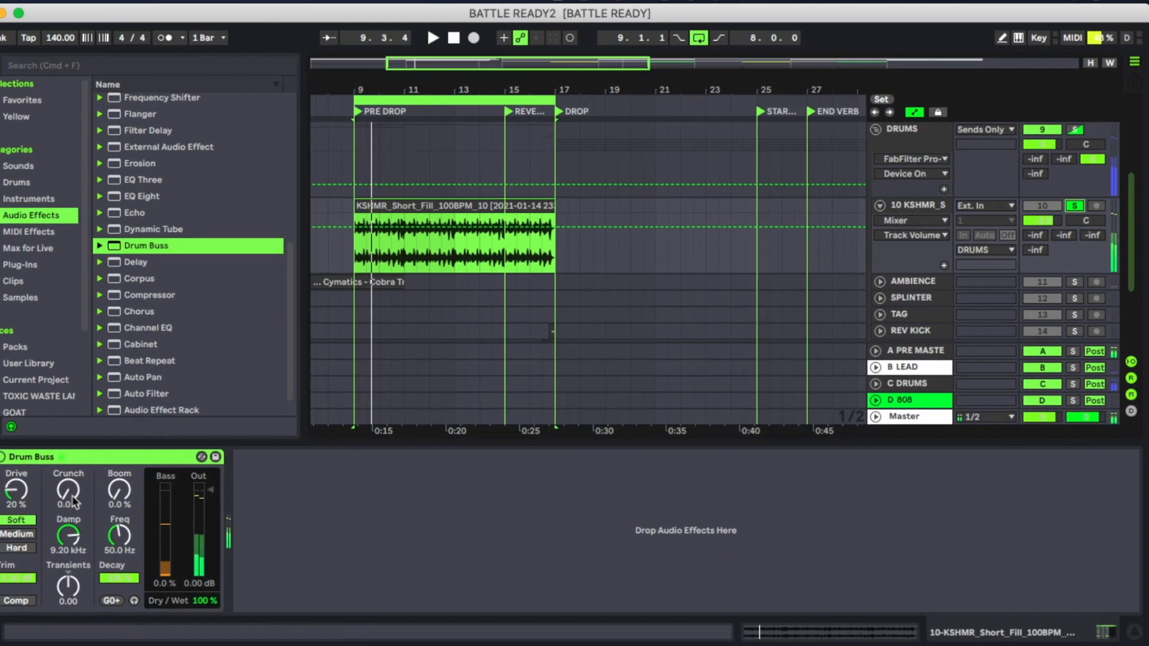
Set Drum Buss to 14% Crunch, 30% Boom, 20.0 kHz Damp and 50.2 Hz Freq, and raise the Transients
left_click_drag(95, 494, 54, 470)
left_click_drag(150, 417, 150, 426)
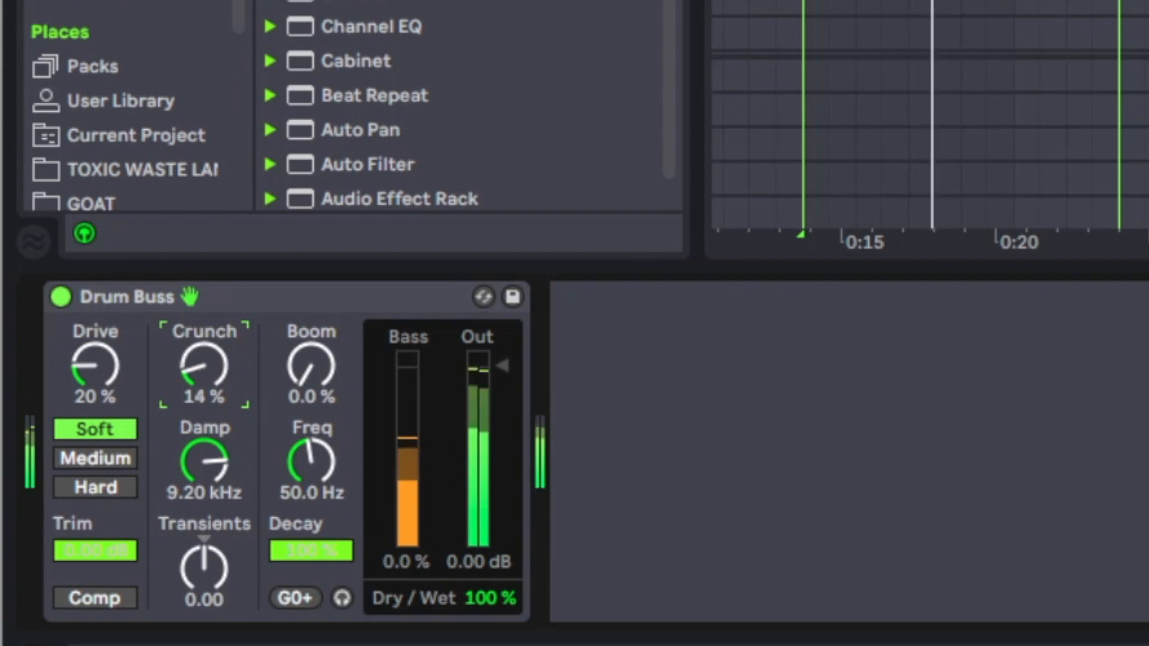
mouse_move(308, 371)
left_mouse_down()
mouse_move(308, 344)
mouse_move(307, 386)
left_mouse_up()
left_click_drag(215, 462, 216, 437)
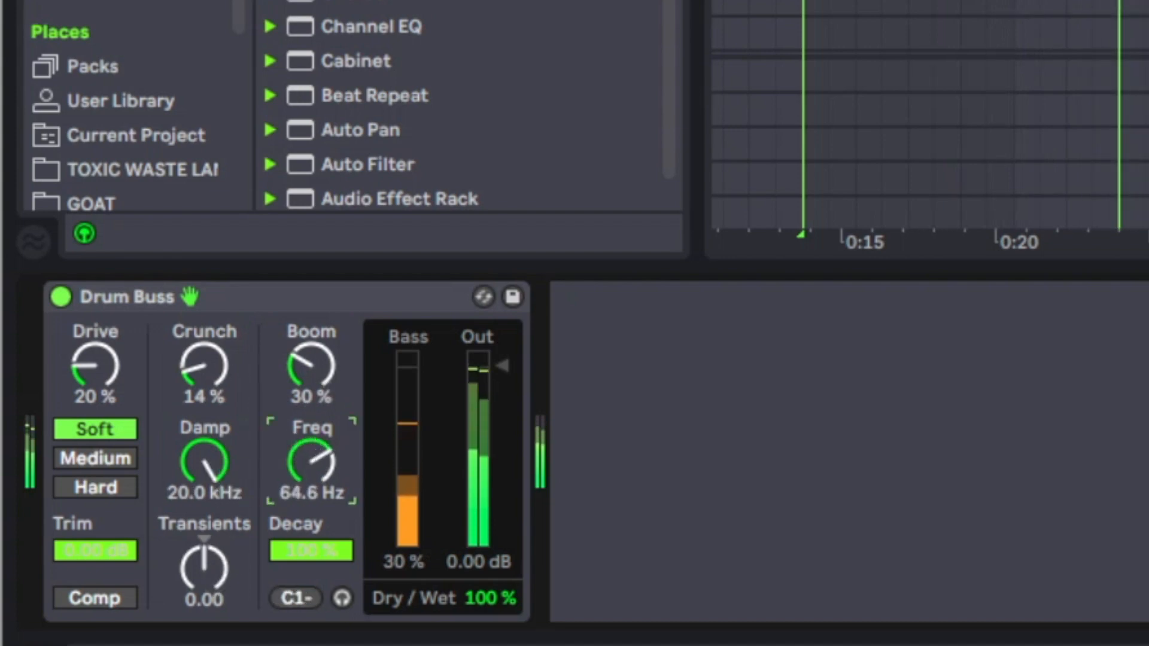
mouse_move(311, 461)
left_mouse_down()
mouse_move(311, 471)
mouse_move(309, 460)
left_mouse_up()
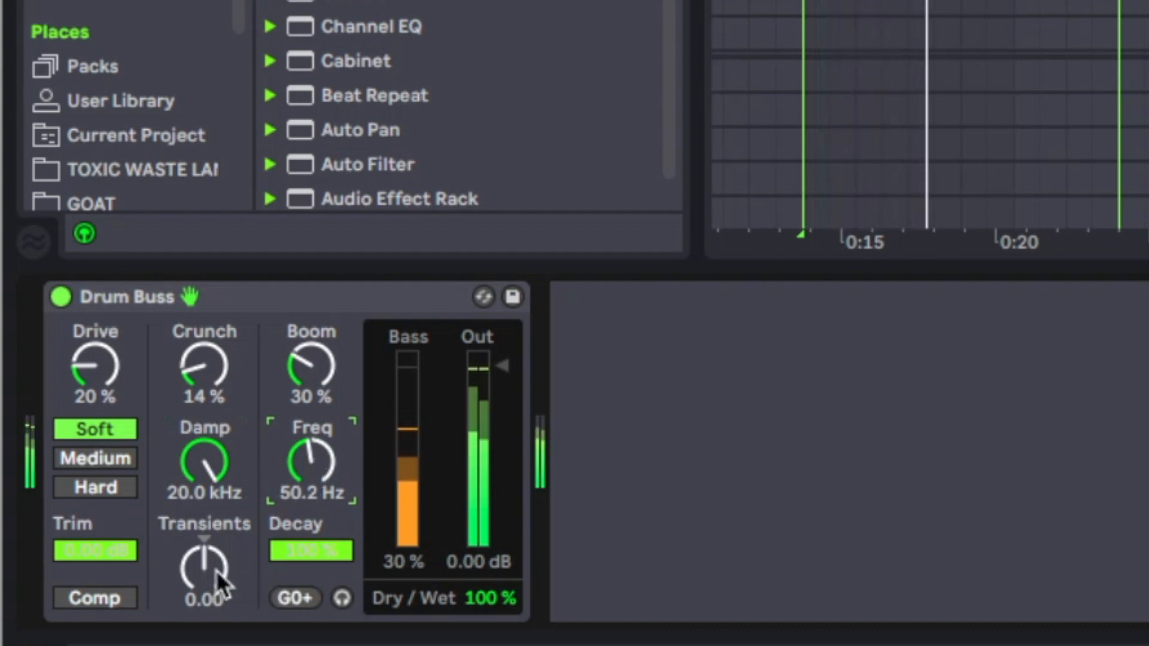
mouse_move(217, 570)
left_mouse_down()
mouse_move(217, 584)
mouse_move(216, 555)
left_mouse_up()
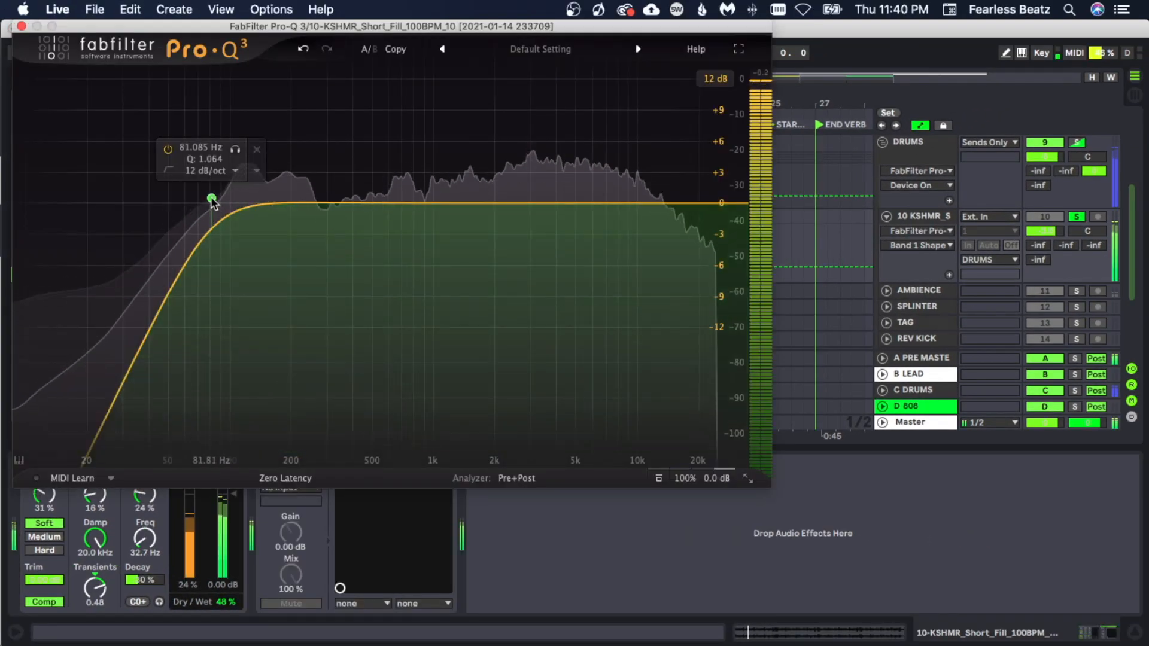
Lower the low cut frequency in the fill's Pro-Q 3 and add a high cut that rolls off the treble
left_click_drag(212, 201, 191, 202)
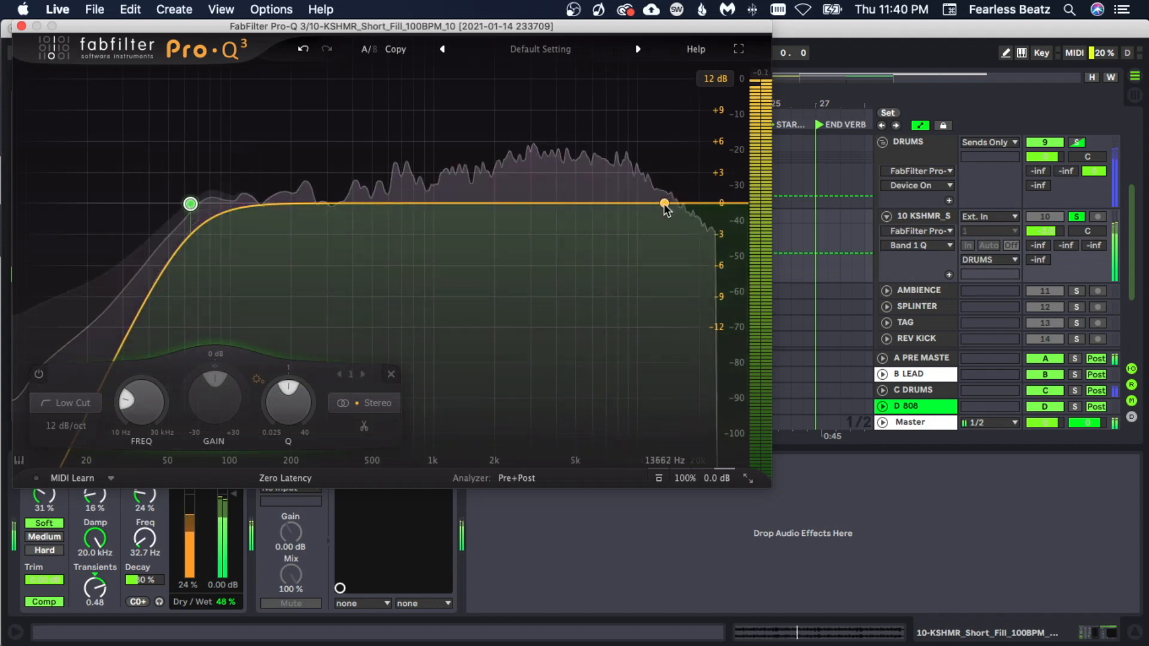
left_click_drag(664, 204, 657, 218)
left_click(397, 403)
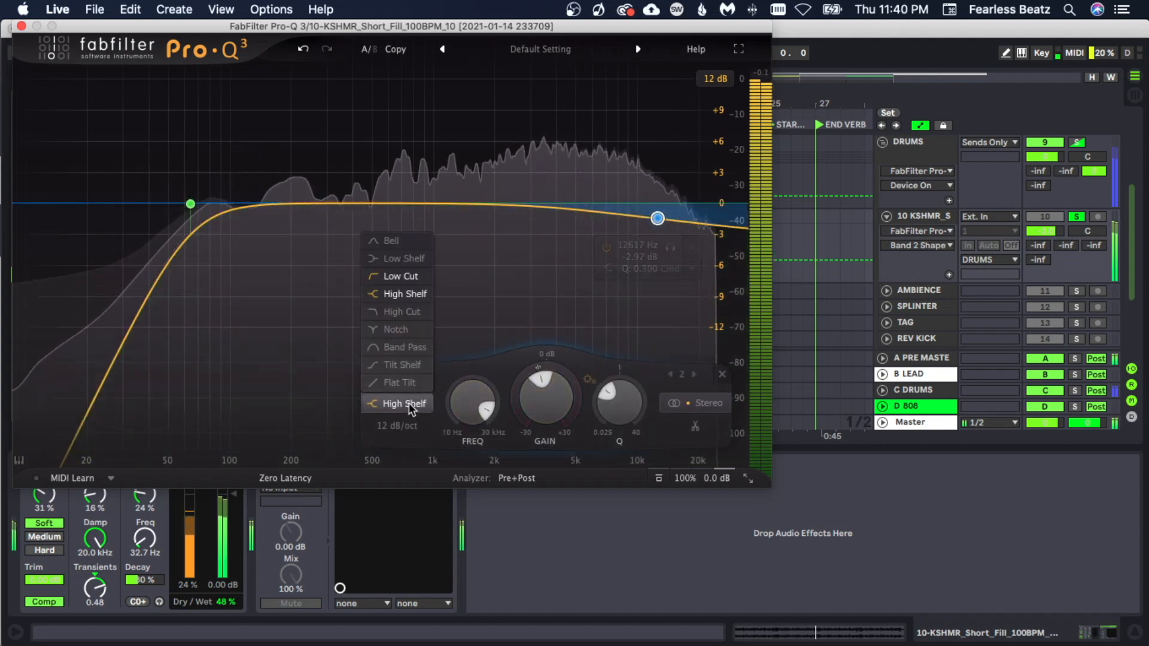
left_click(399, 312)
left_click_drag(658, 301, 530, 211)
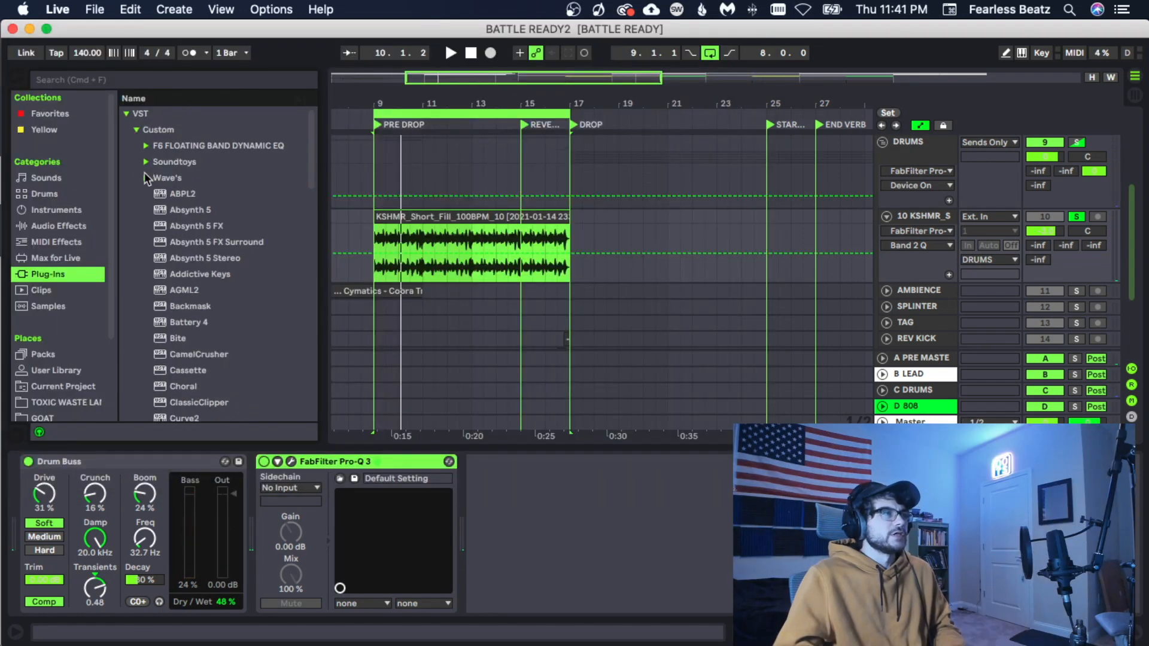
Insert the Waves RBass Stereo plug-in between Drum Buss and Pro-Q 3 on the fill track and start playback
left_click(146, 179)
scroll(187, 262, "down", 10)
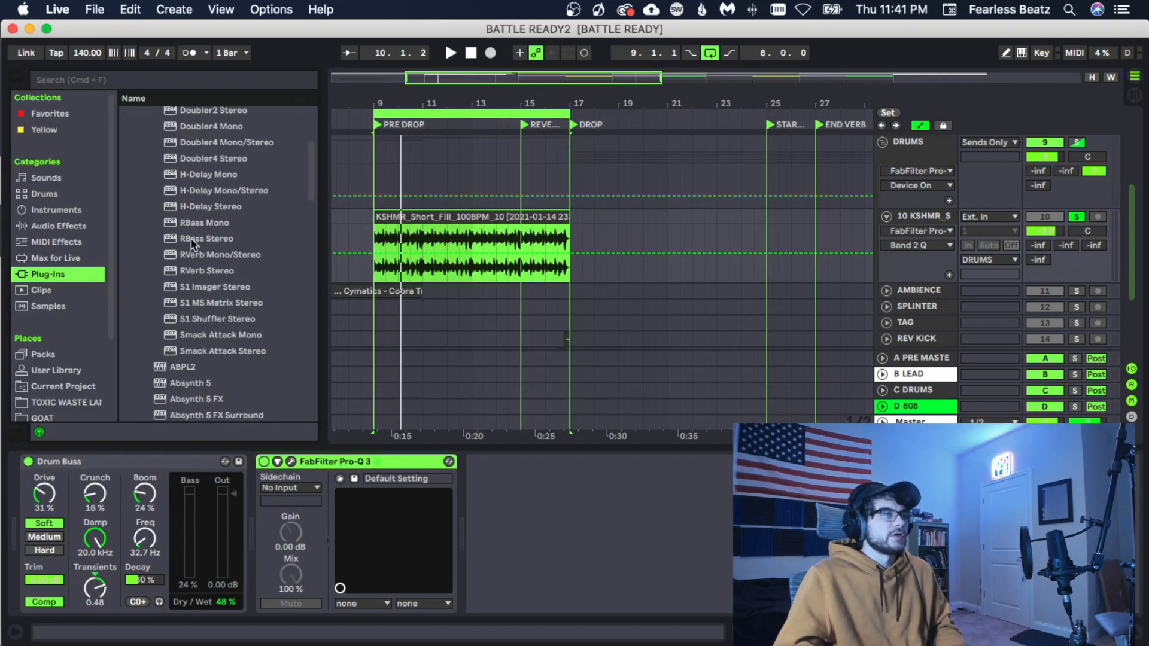
double_click(191, 239)
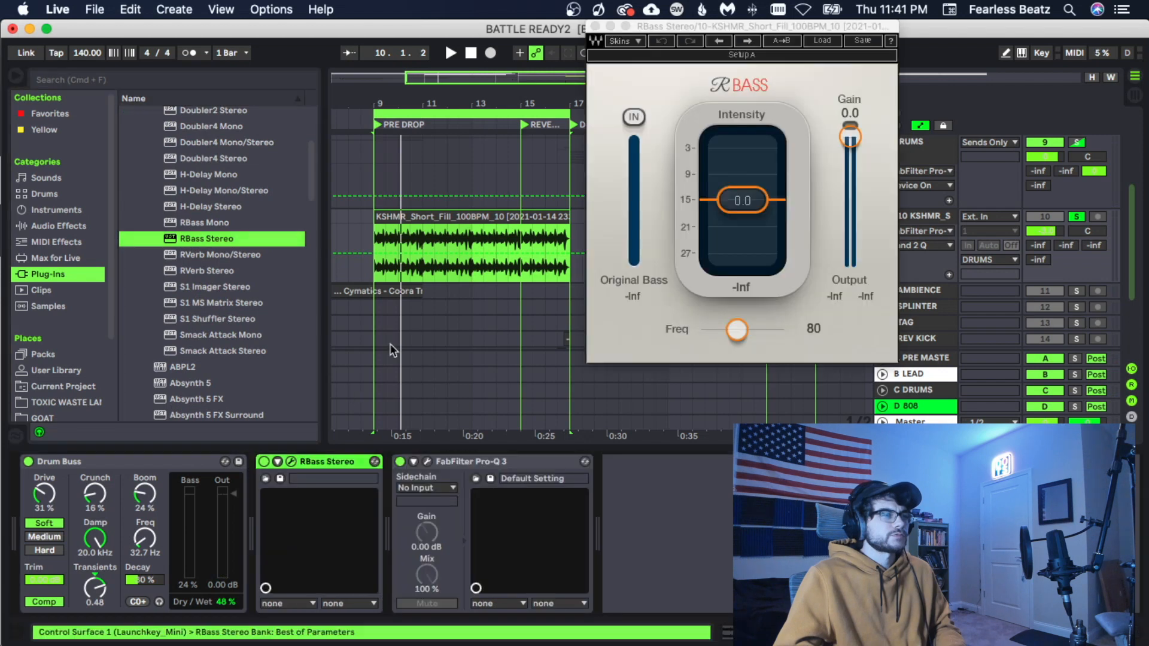
key("space")
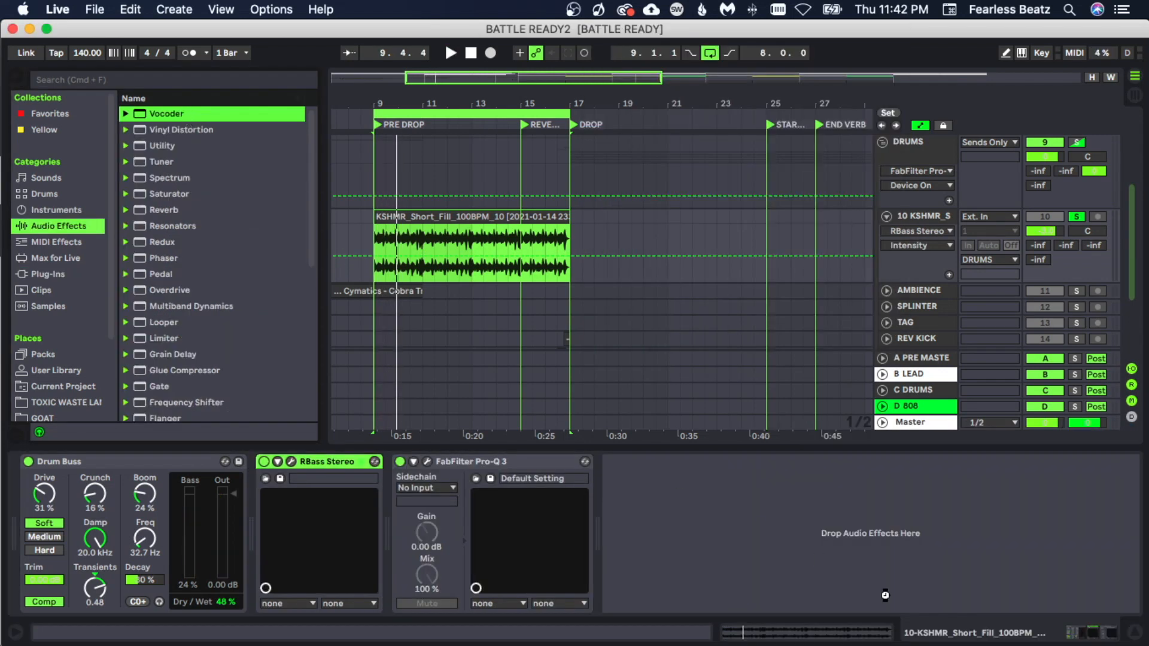
Insert a Vocoder between RBass and Pro-Q 3, turn on Enhance and set its carrier to Modulator
left_click_drag(886, 595, 677, 519)
left_click_drag(663, 465, 446, 484)
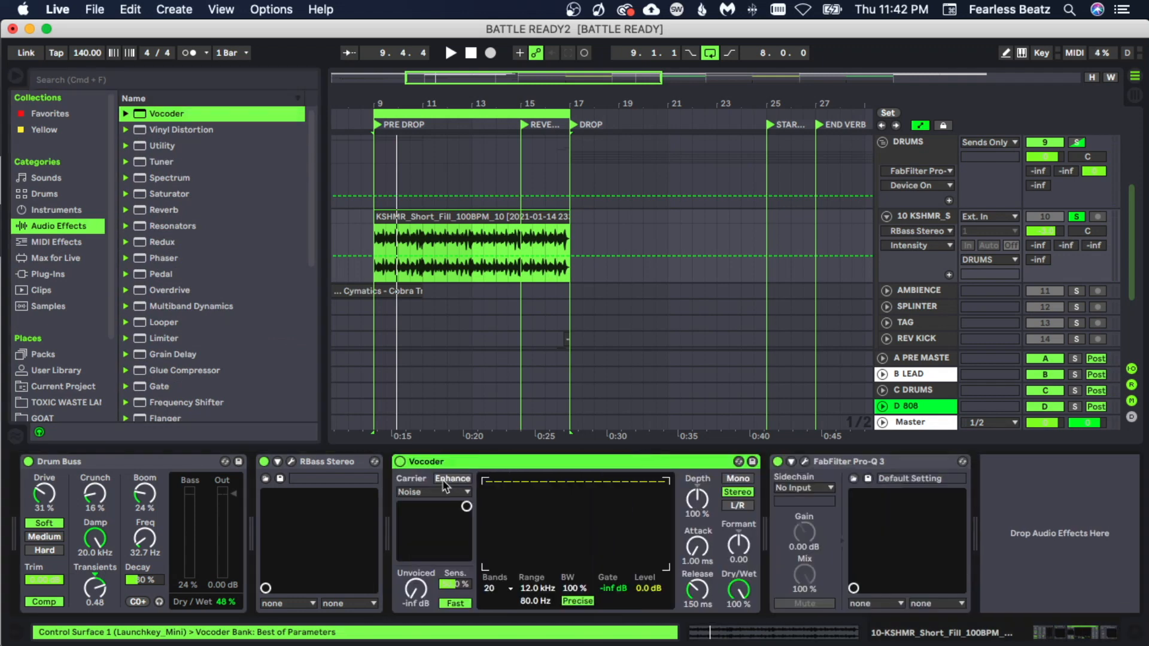
left_click(462, 482)
left_click(445, 491)
left_click(445, 520)
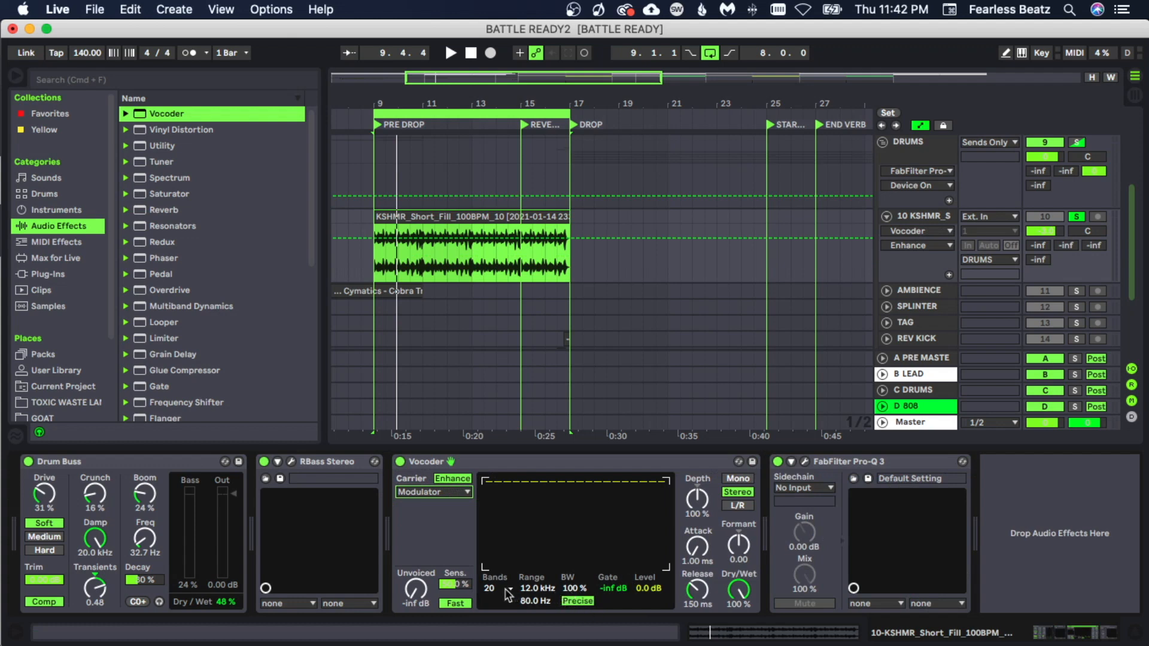
Play the fill and compare 4 and 8 Vocoder bands, settling on 4 bands
key("space")
left_click(508, 594)
left_click(547, 542)
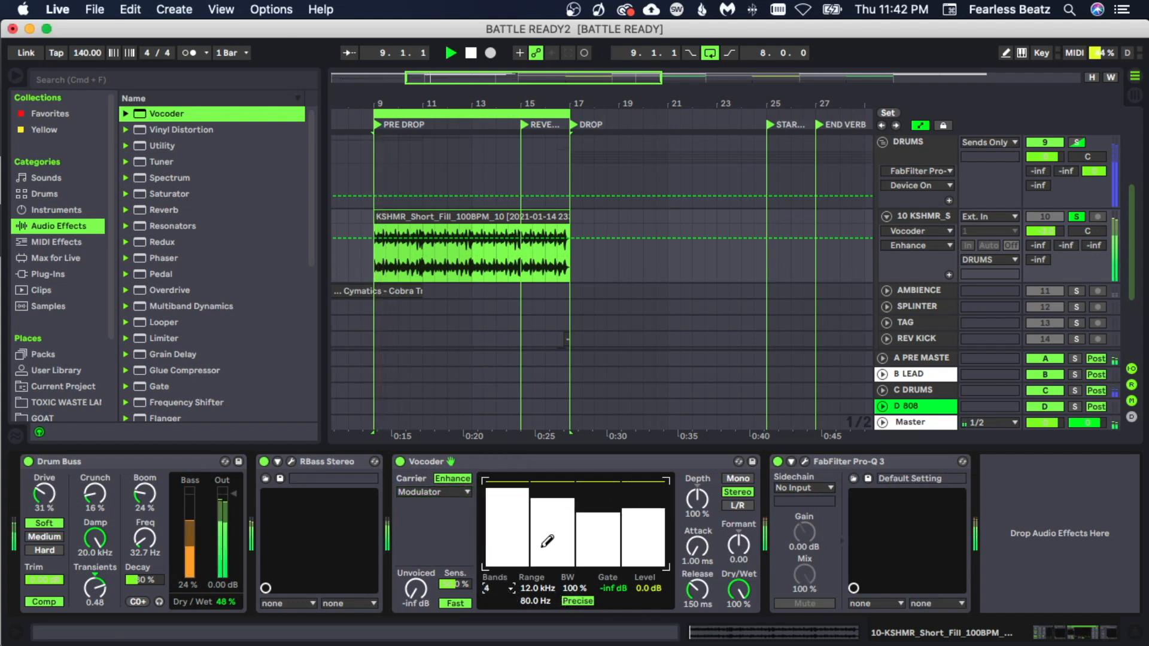
left_click(507, 594)
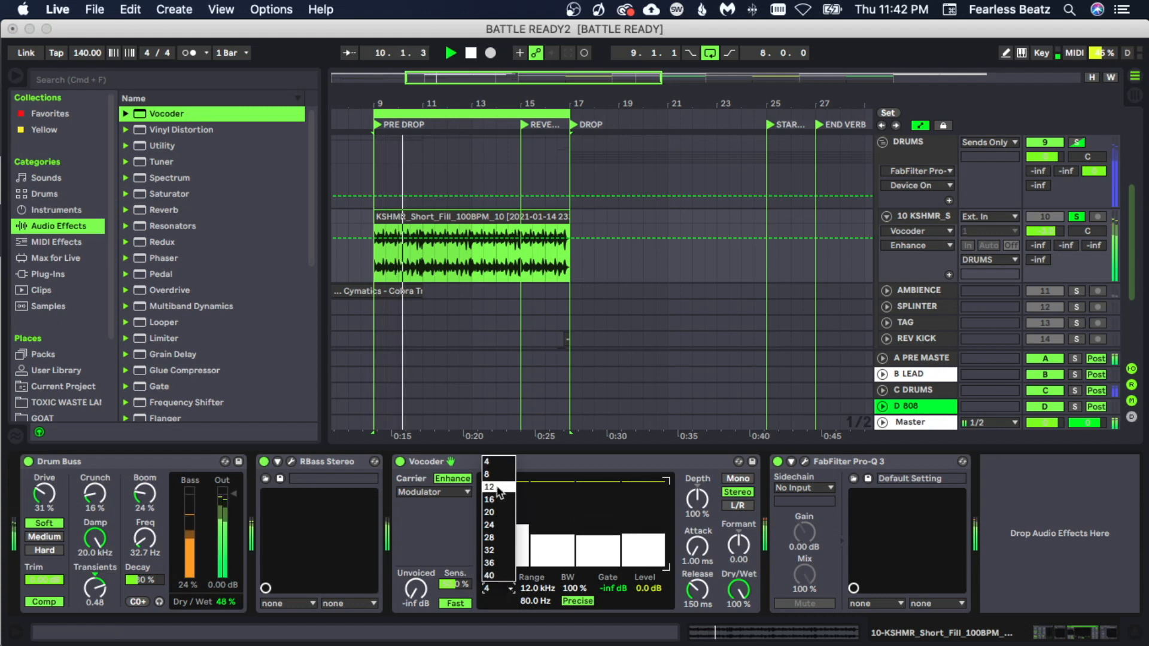
left_click(498, 475)
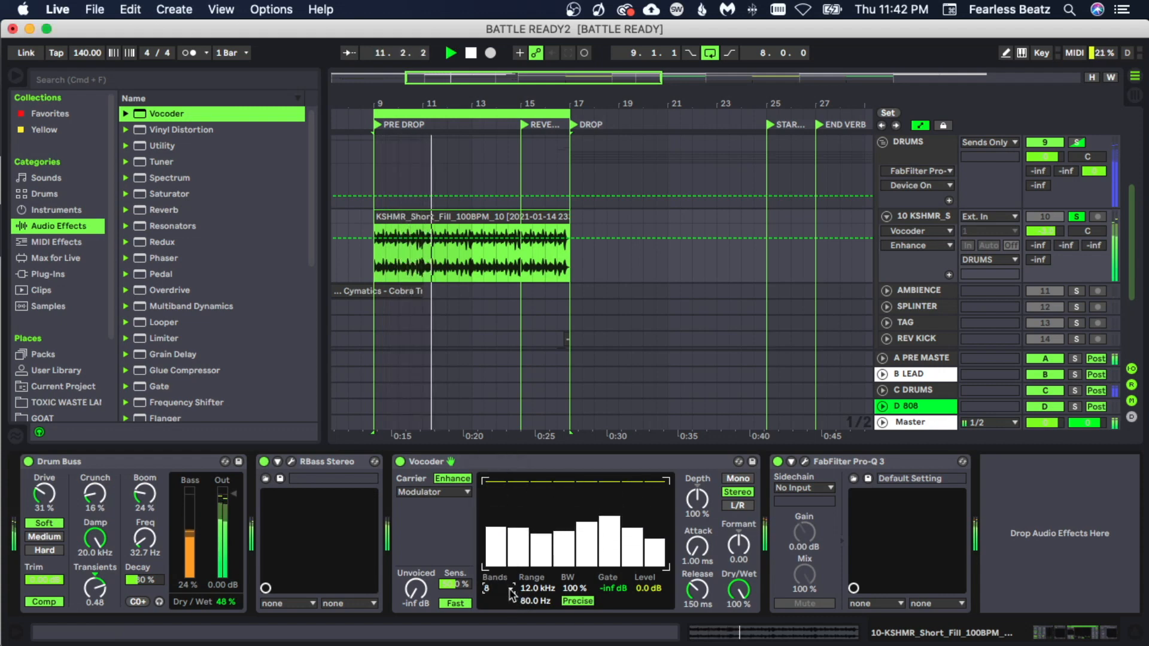
left_click(511, 594)
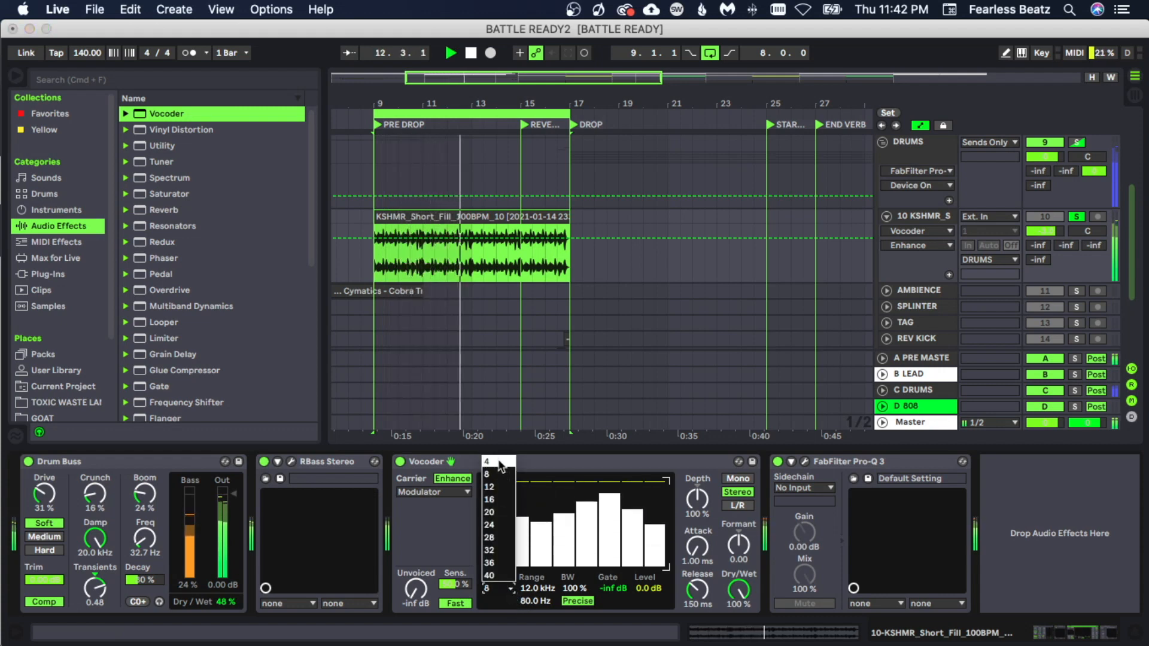
left_click(499, 462)
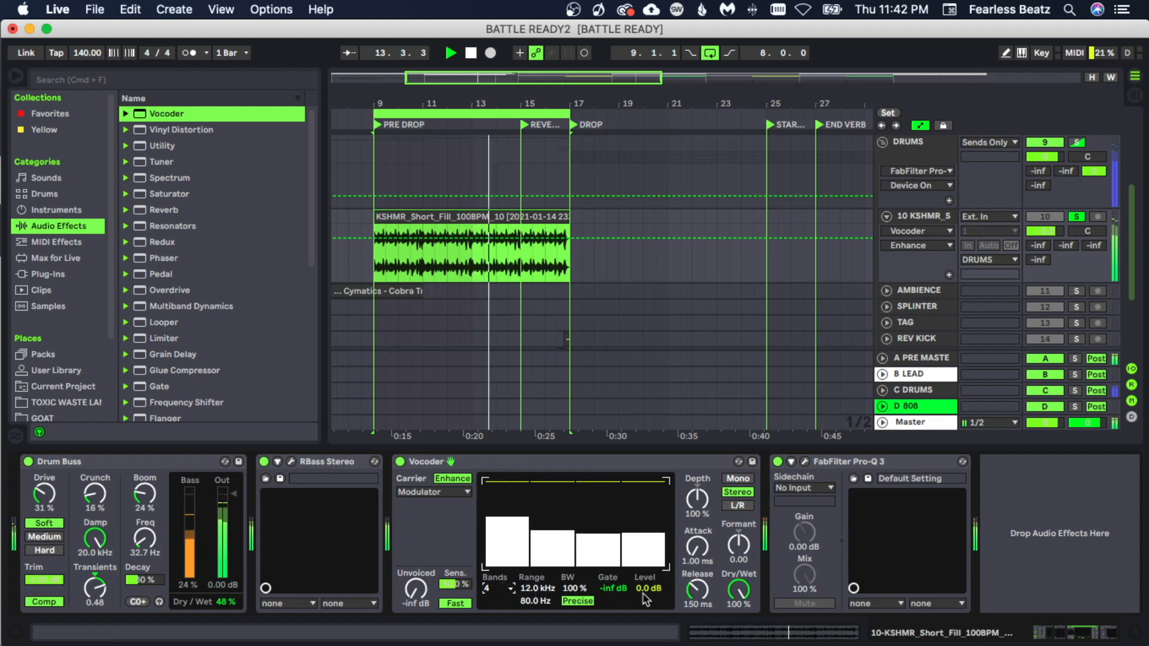
Set the Vocoder's bandwidth to 87.2 %, formant to -7.20 and release to 622 ms
mouse_move(585, 590)
left_mouse_down()
mouse_move(586, 604)
mouse_move(579, 590)
left_mouse_up()
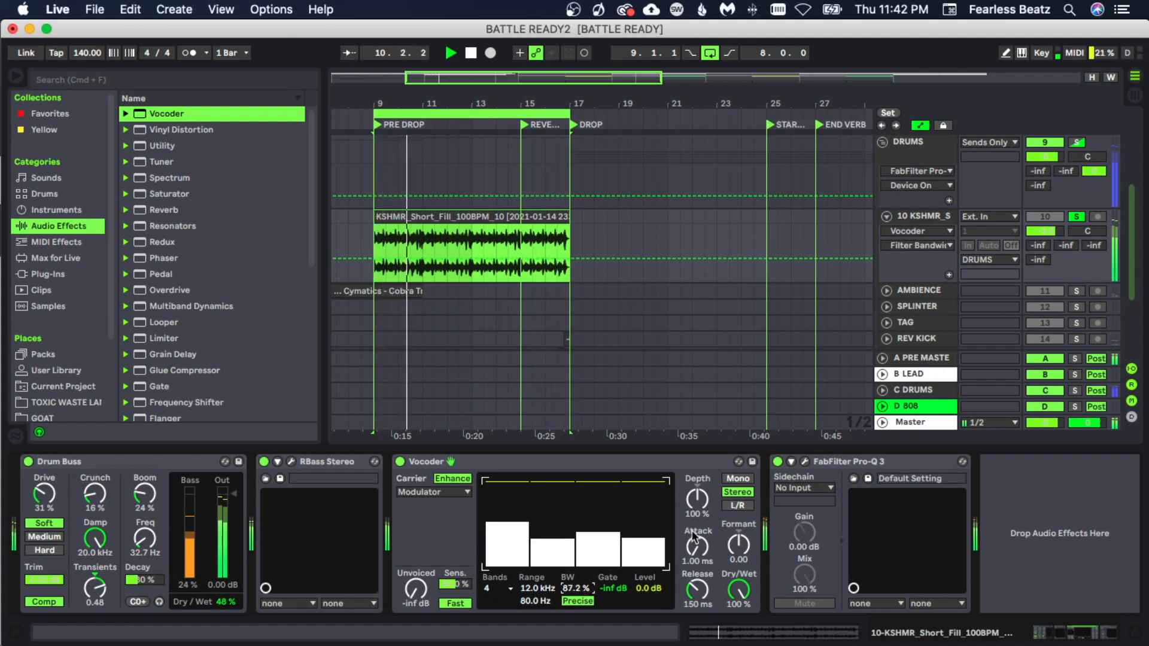
mouse_move(696, 498)
left_mouse_down()
mouse_move(696, 514)
mouse_move(696, 491)
left_mouse_up()
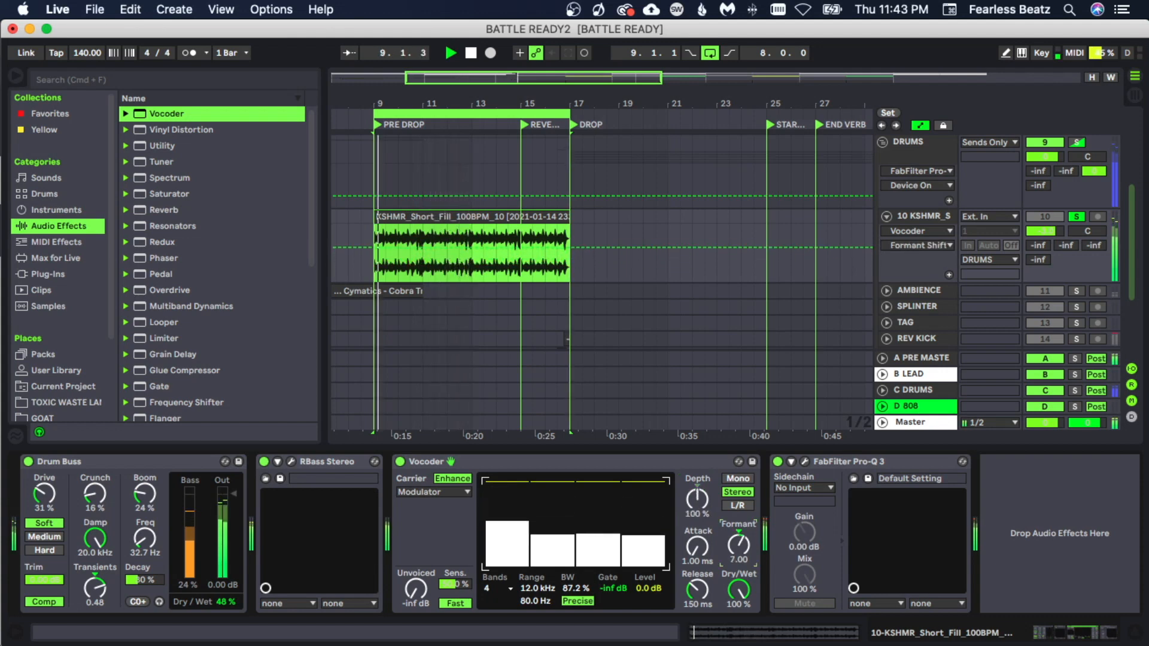
mouse_move(738, 545)
left_mouse_down()
mouse_move(738, 528)
mouse_move(738, 545)
left_mouse_up()
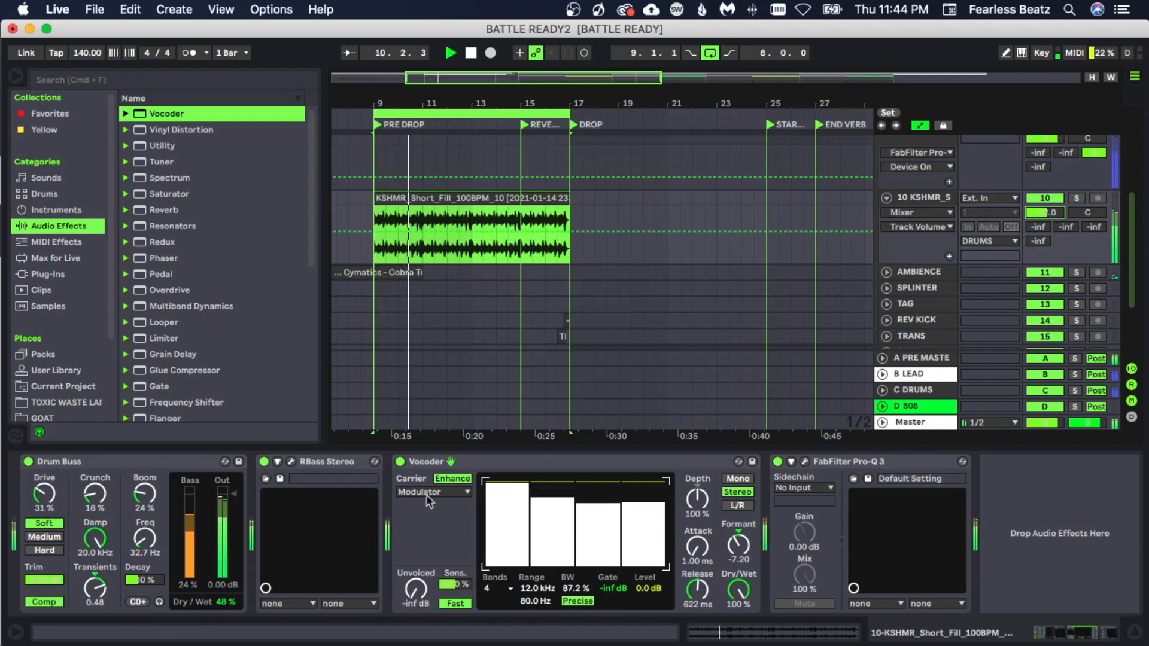
Compare the fill with the Vocoder off and on, and raise its formant to about 12.6, checking it with the track soloed
left_click(400, 461)
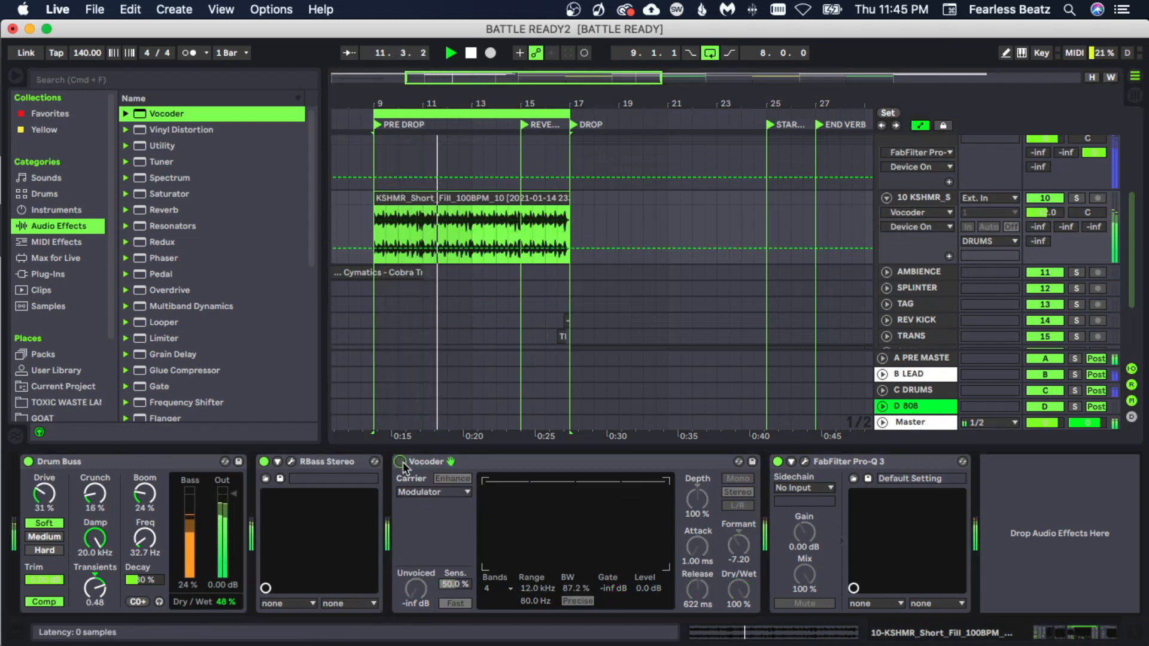
left_click(400, 461)
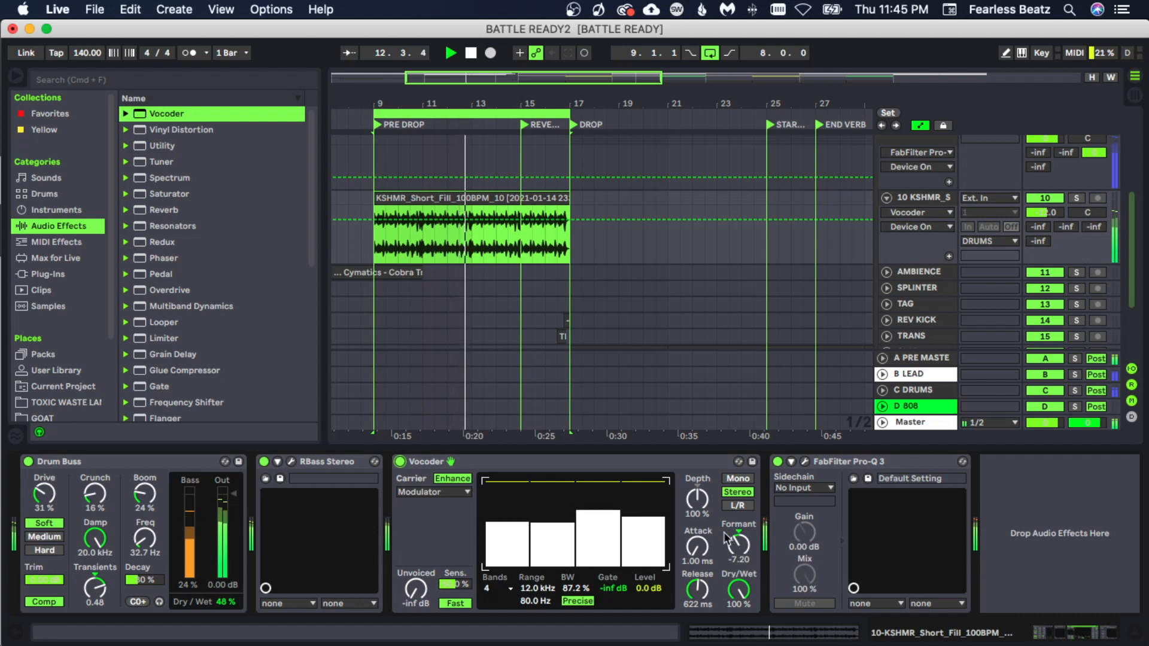
left_click(740, 545)
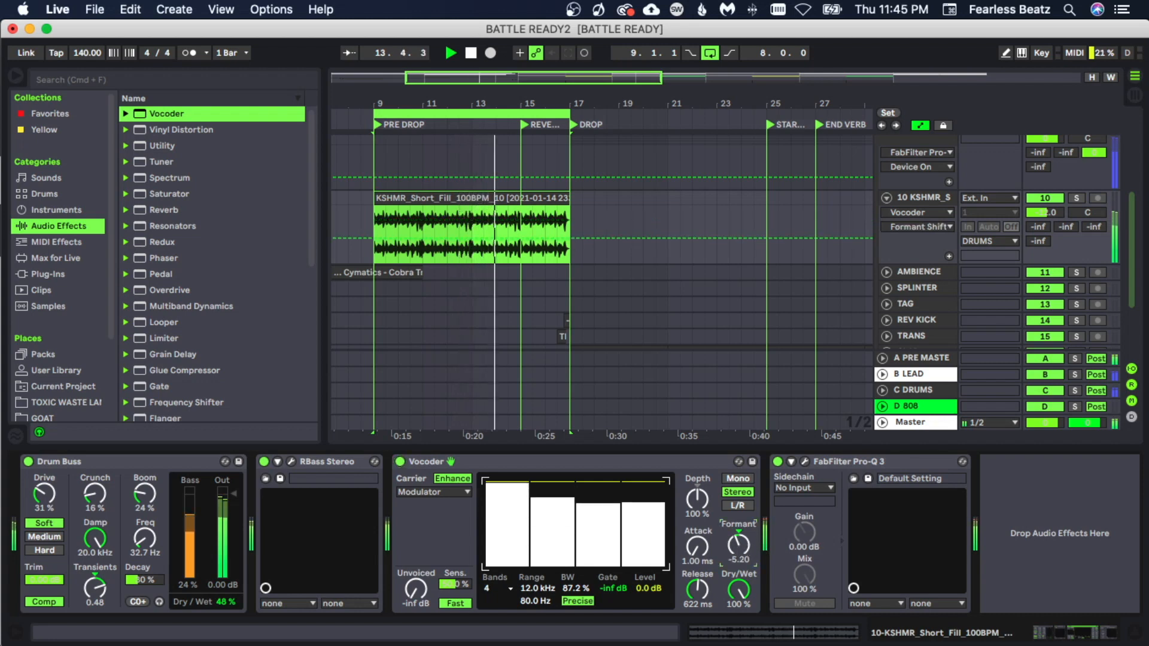
left_click_drag(738, 545, 738, 513)
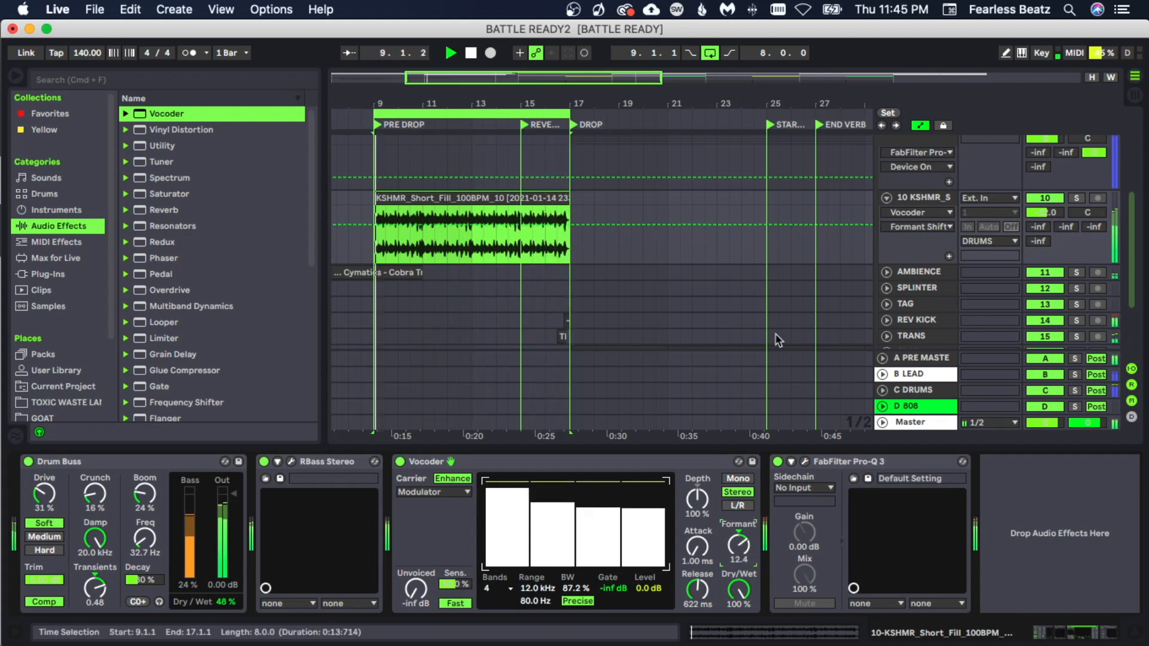
left_click(1075, 198)
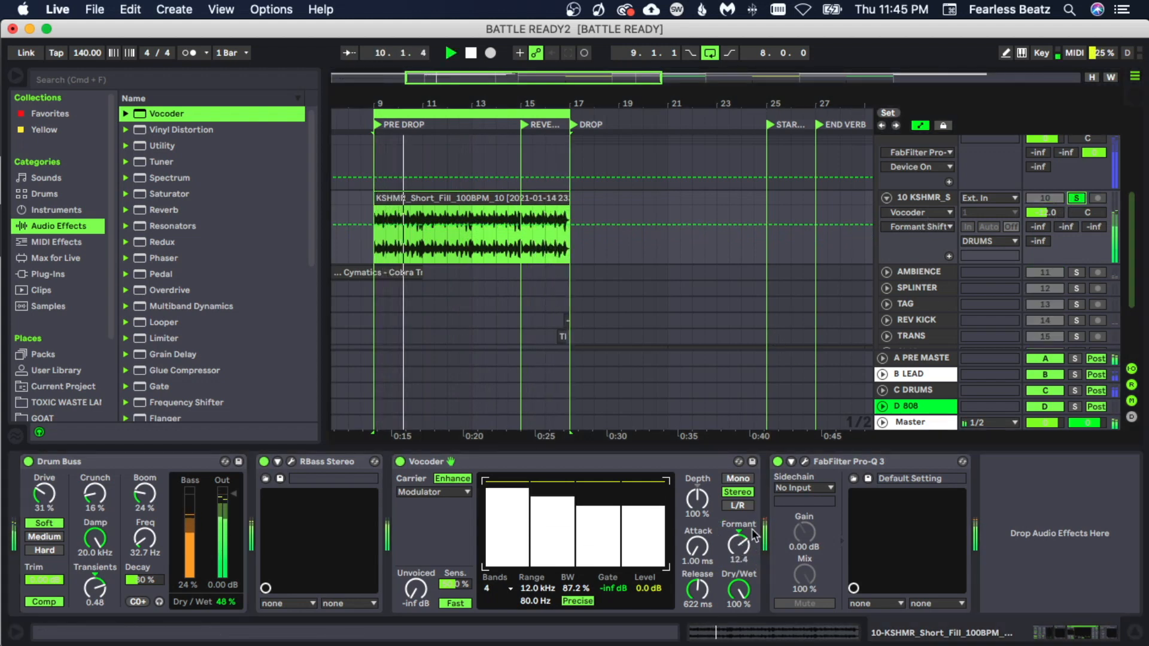
left_click_drag(742, 544, 742, 543)
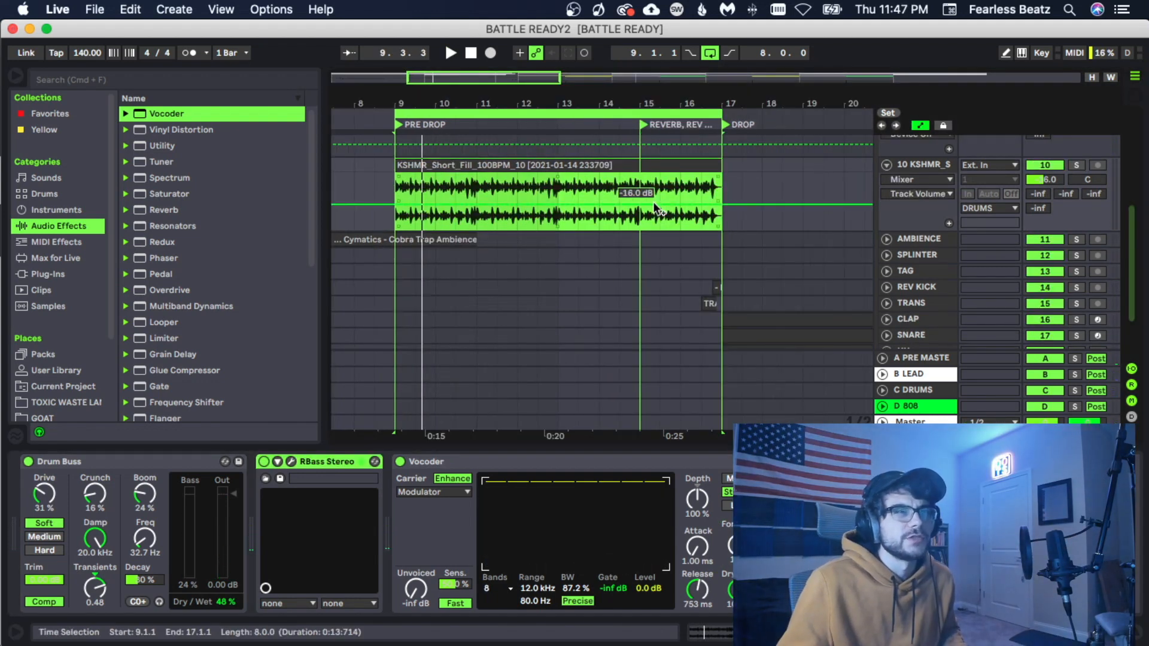
Automate the fill's track volume to rise into the pre-drop and fade to -inf dB after the drop, moving the fade's end point slightly later
left_click(374, 212)
key("space")
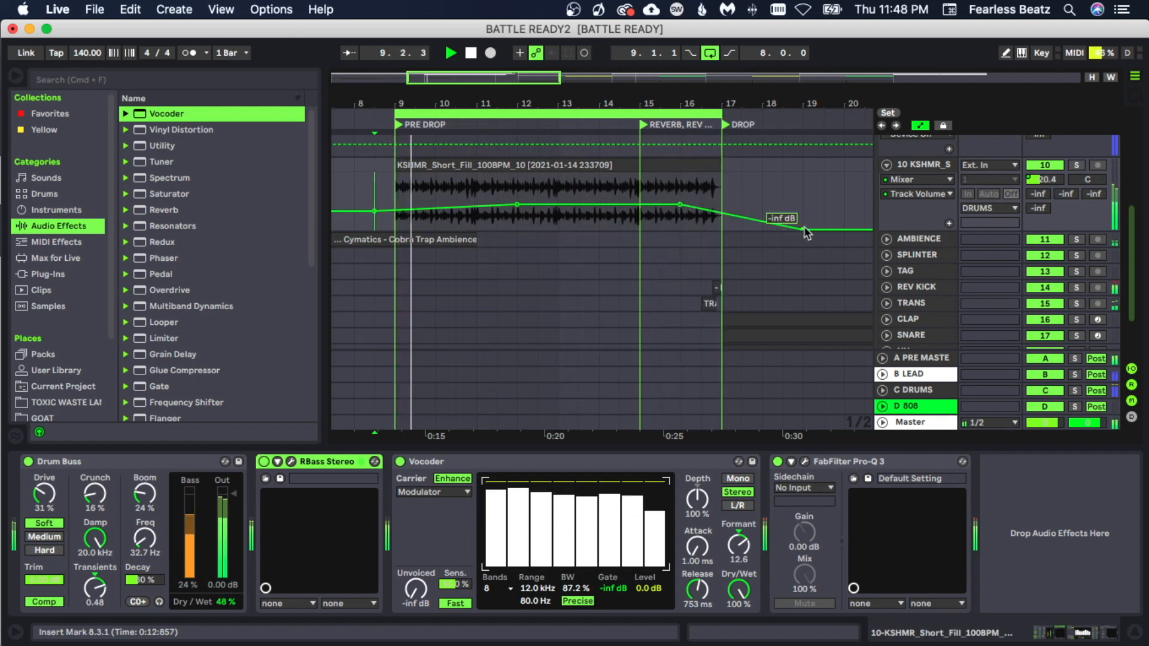
left_click_drag(803, 229, 824, 229)
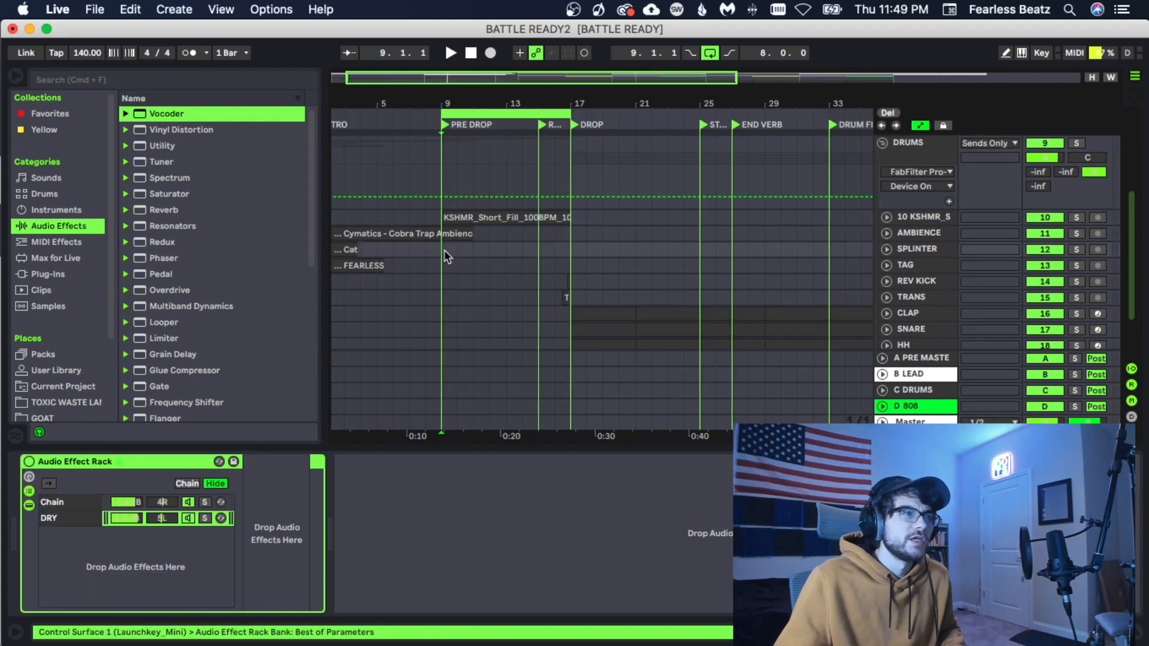
left_click(443, 250)
left_click(506, 250)
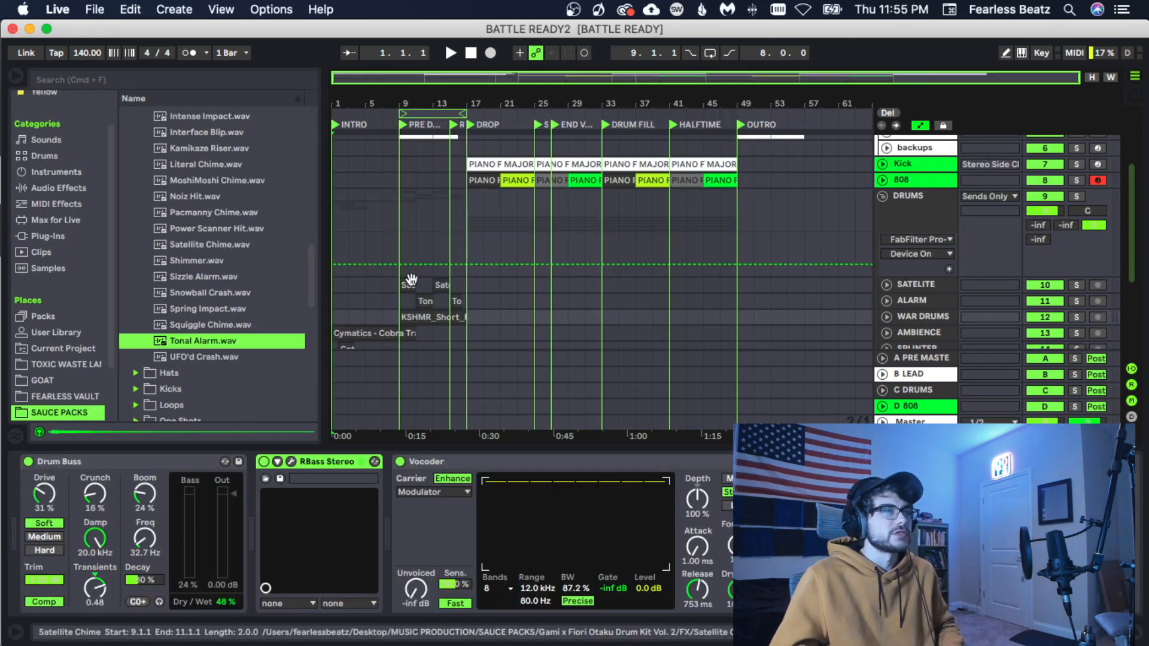
Play the arrangement from the intro through the pre-drop into the drop, reviewing the layered chime, alarm and war drum tracks
key("space")
scroll(465, 263, "down", 2)
scroll(466, 270, "down", 4)
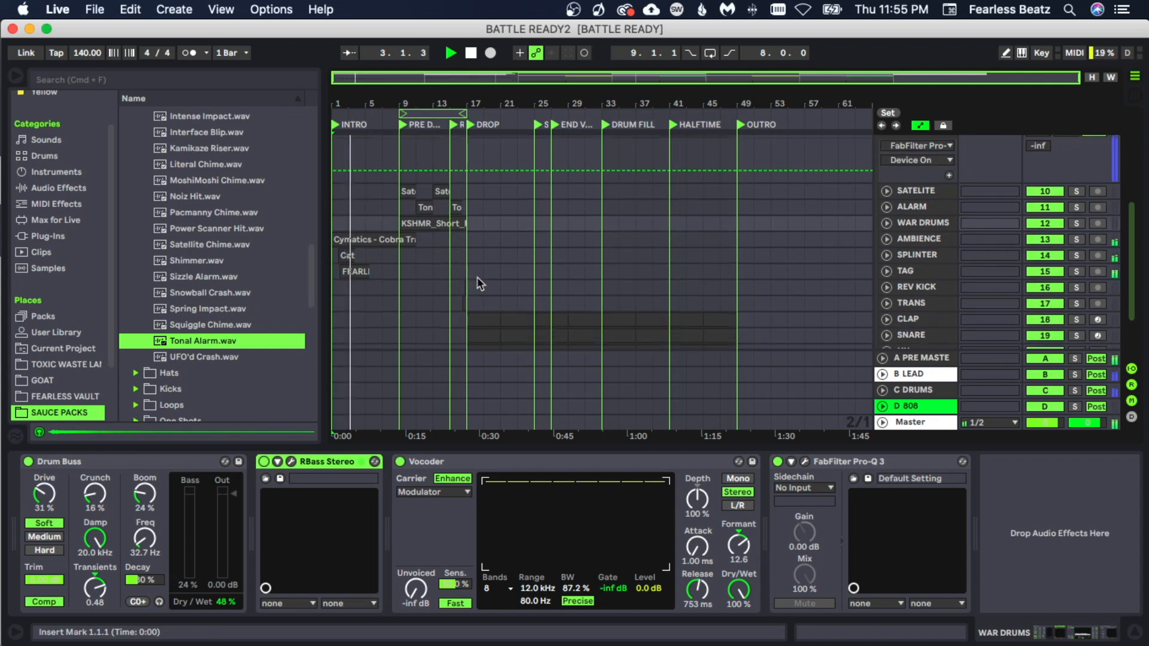
scroll(475, 277, "up", 8)
scroll(473, 277, "down", 9)
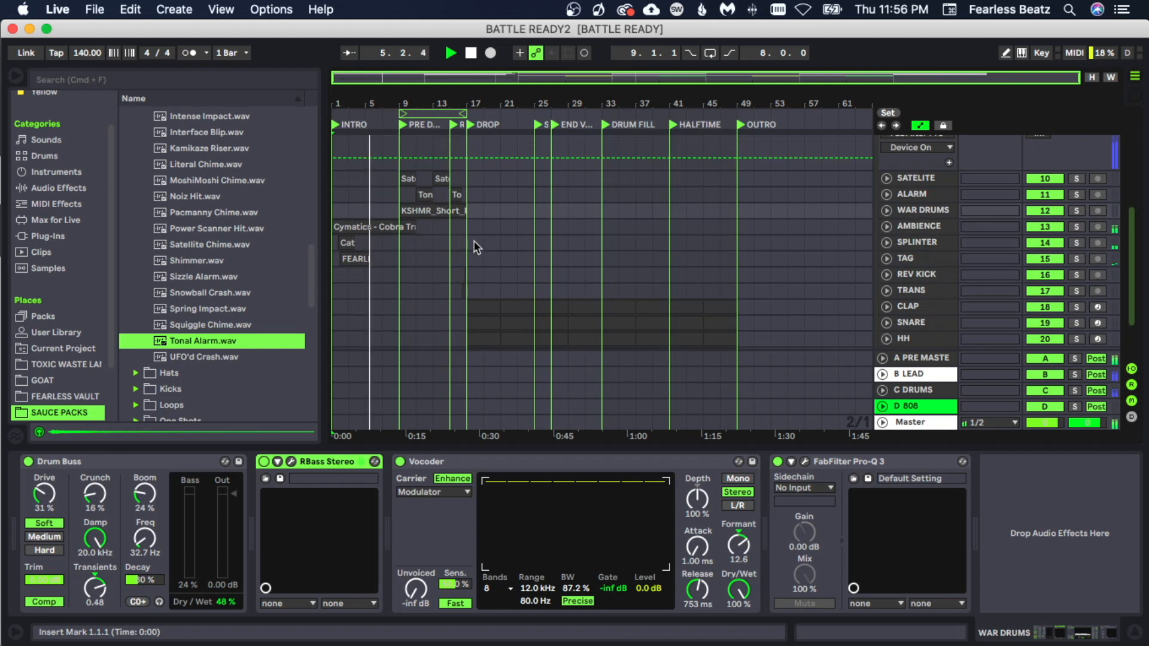
left_click_drag(450, 98, 485, 98)
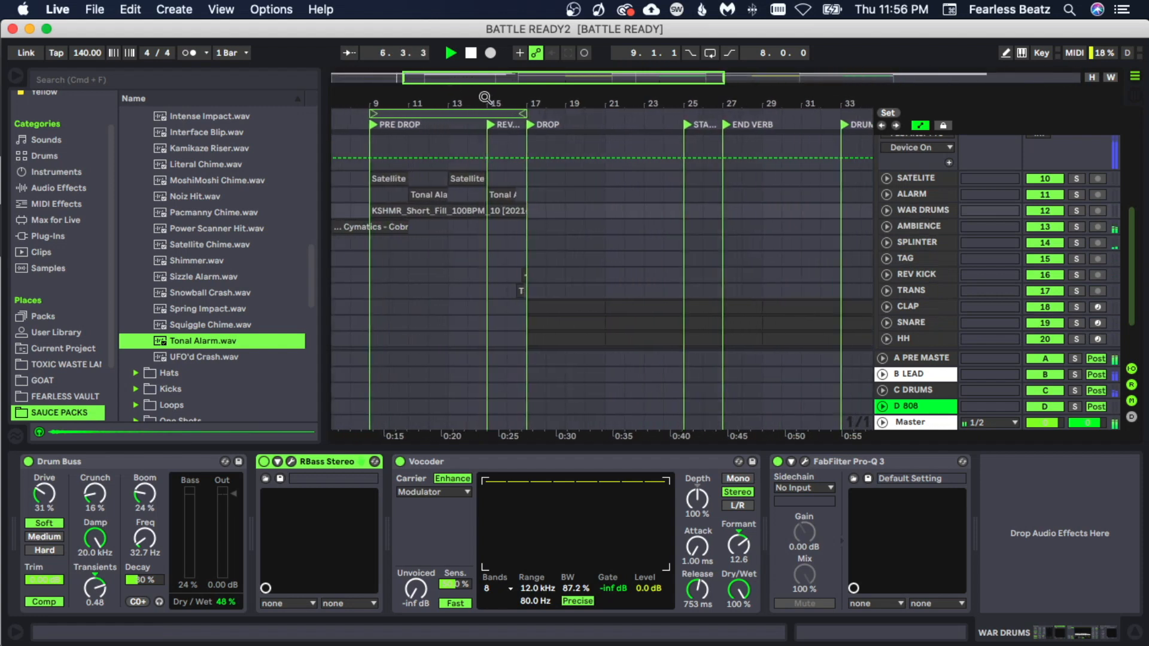
scroll(529, 267, "up", 1)
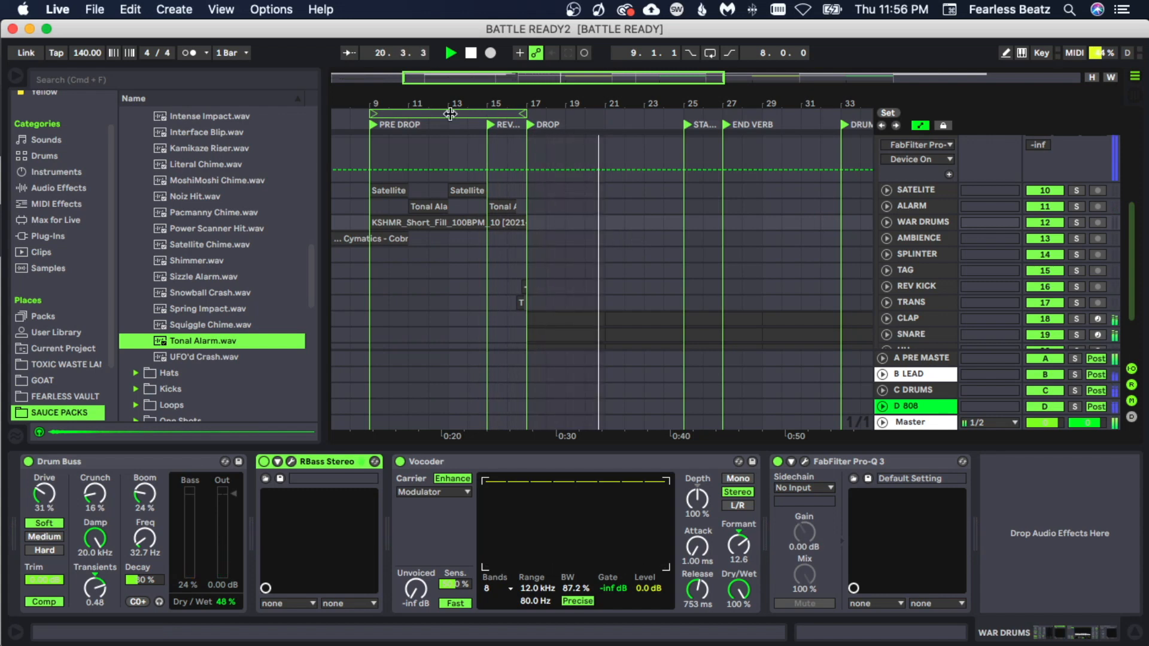
key("space")
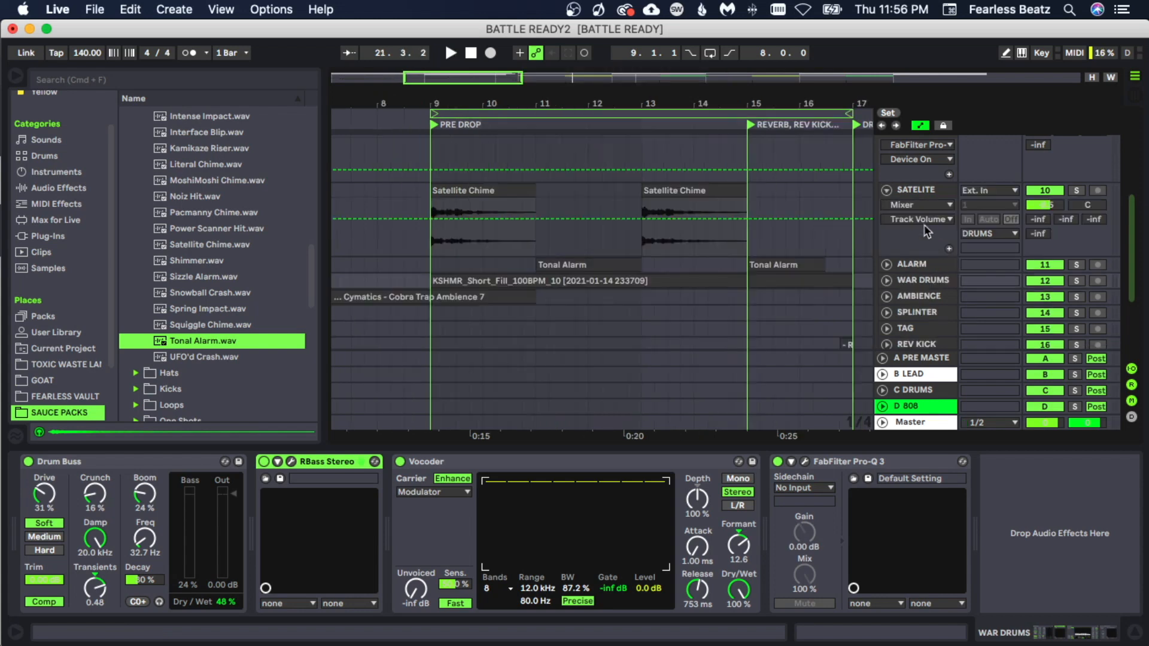
Show track panning automation on the SATELITE track, add breakpoints between the two Satellite Chime clips, and pan the first clip right
left_click(912, 219)
left_click(909, 246)
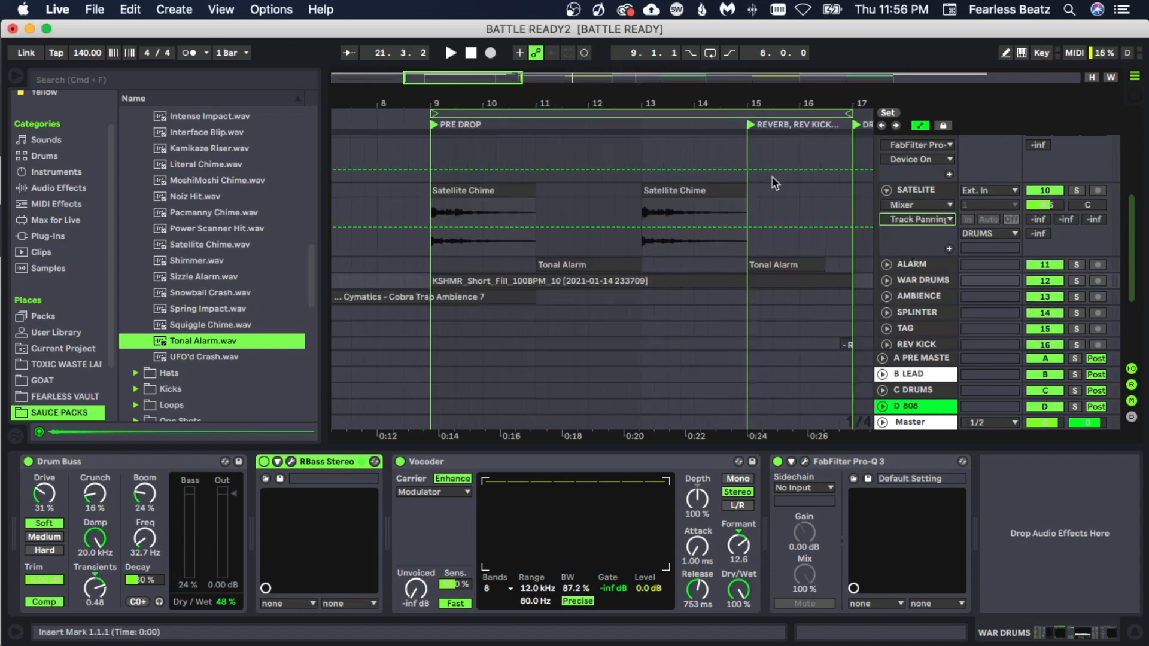
left_click(537, 226)
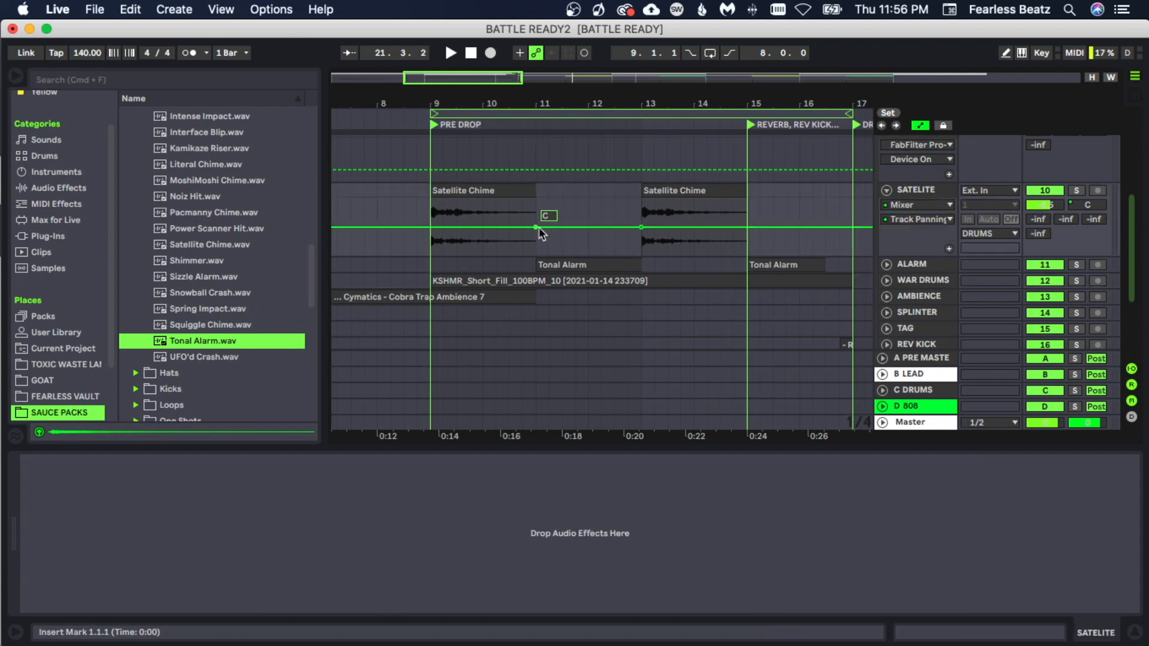
left_click_drag(536, 227, 535, 214)
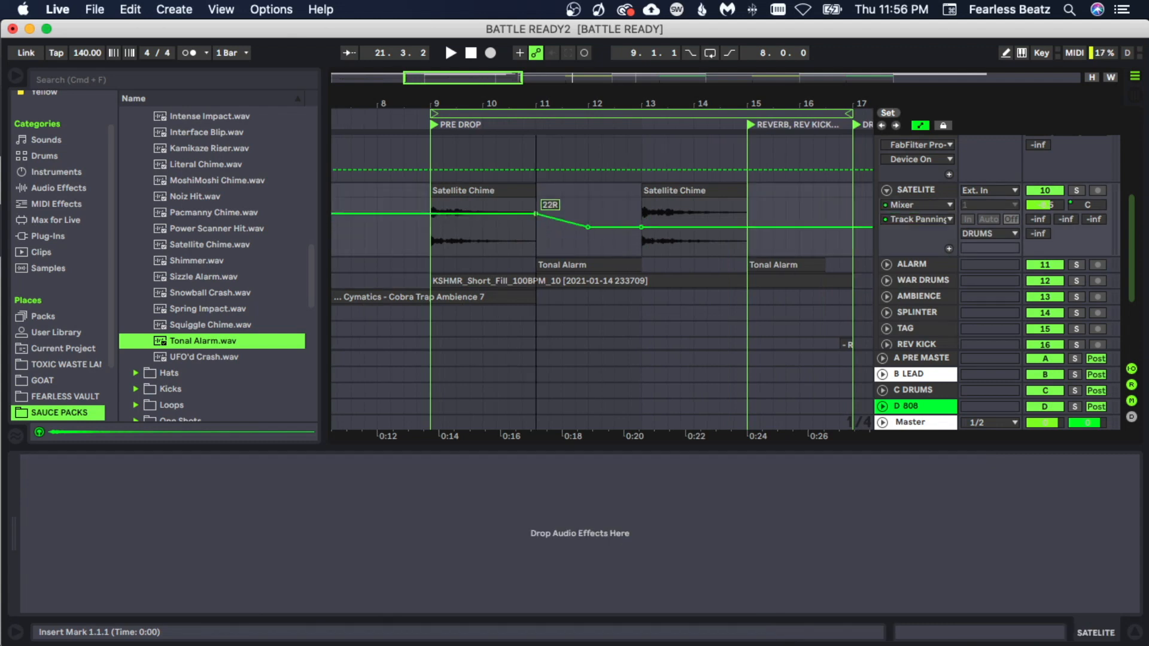
left_click(535, 212)
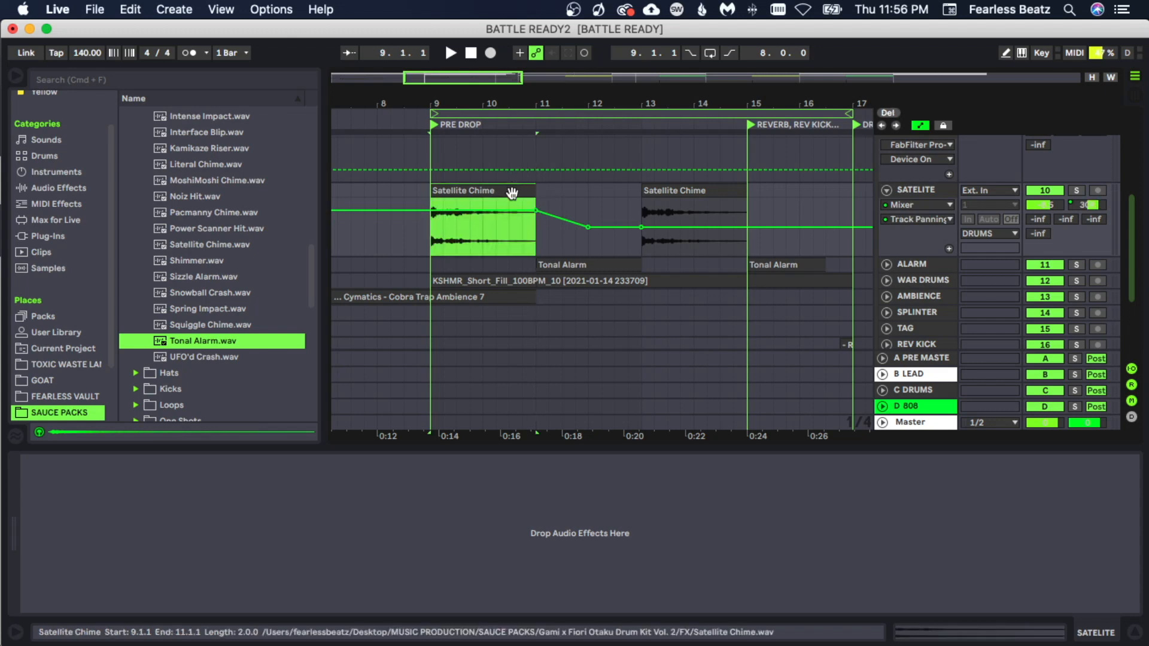
Set the first Satellite Chime's panning to 36R by ear and pan the second one left, so the automation sweeps between them
key("space")
left_click_drag(536, 214, 537, 207)
key("space")
key("space")
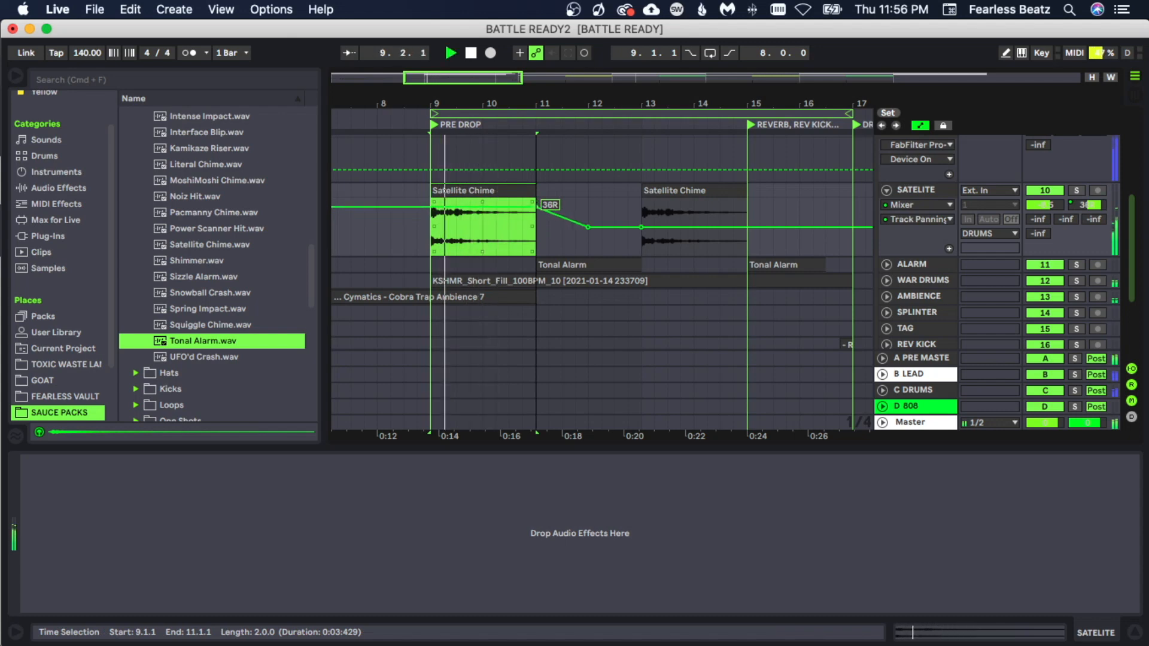
left_click_drag(641, 226, 641, 246)
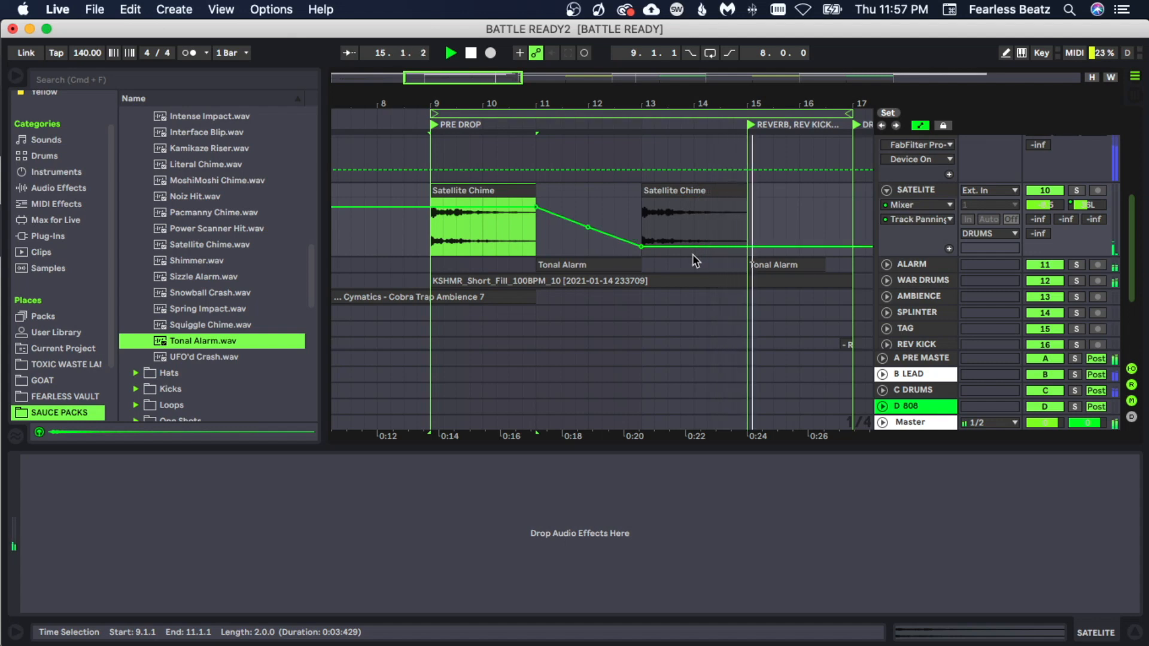
scroll(831, 257, "down", 1)
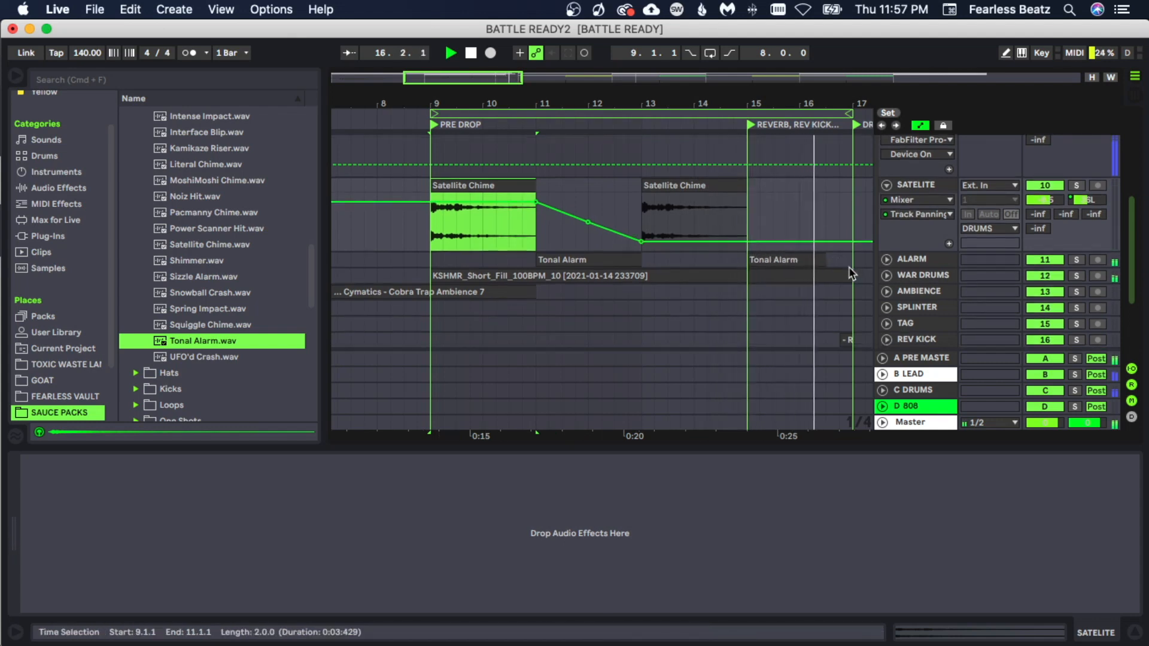